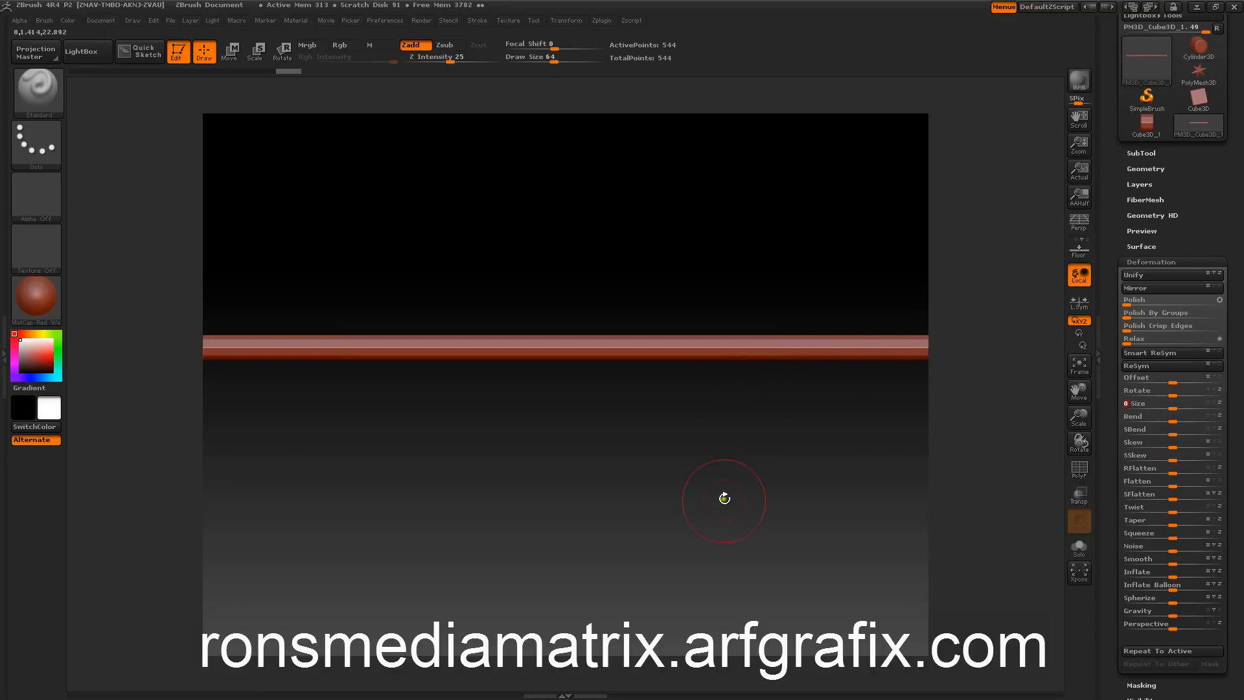
Step: Display the polyframe on the bar and combine all its visible polygons into a single polygroup
left_click_drag(725, 498, 611, 222)
mouse_move(602, 267)
left_mouse_down()
mouse_move(615, 305)
mouse_move(611, 280)
mouse_move(586, 267)
left_mouse_up()
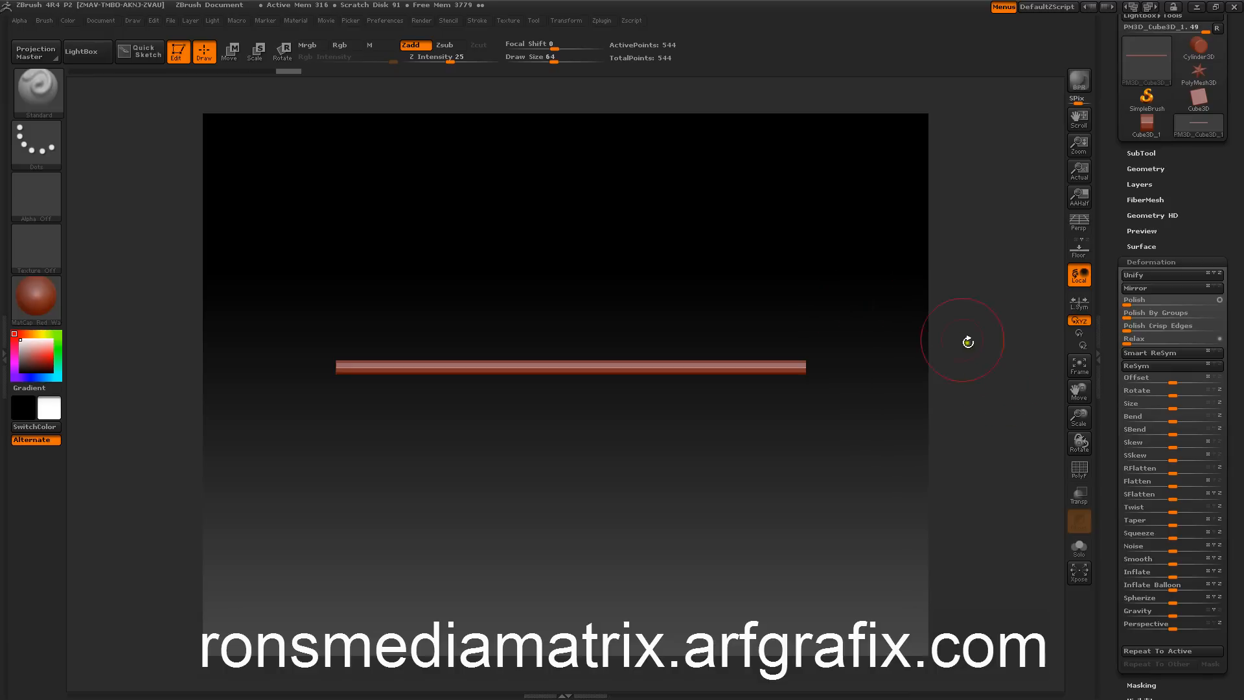
left_click(1079, 468)
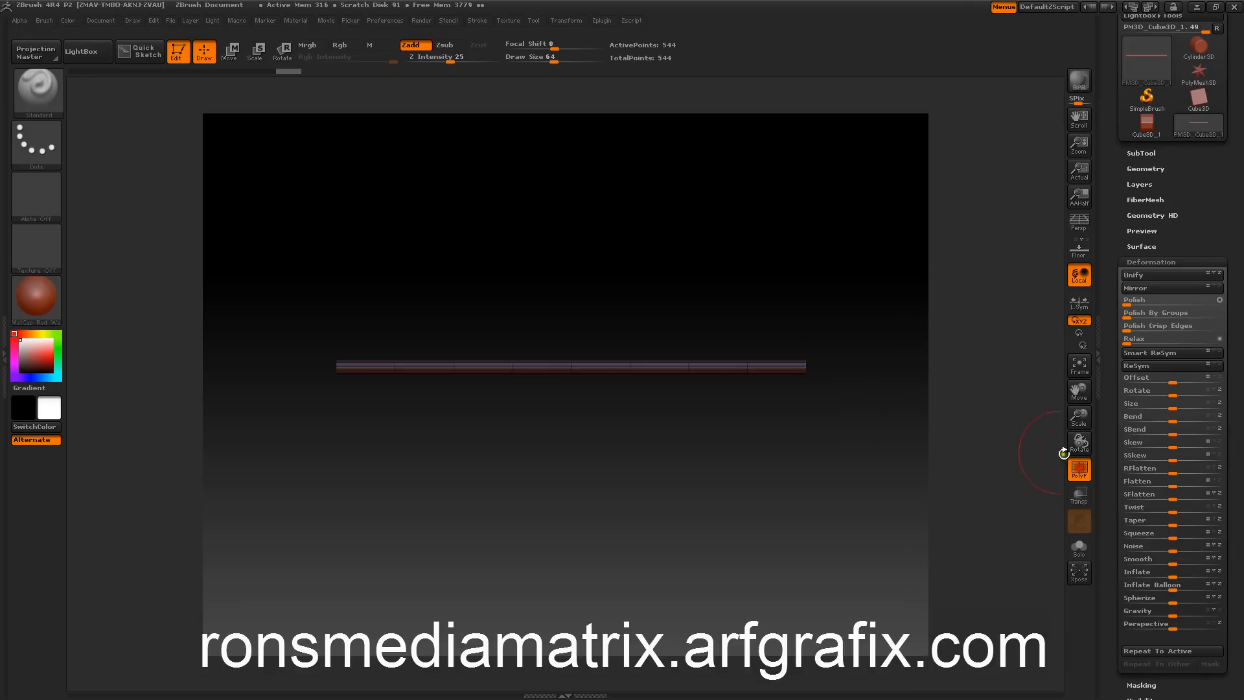
mouse_move(885, 320)
left_mouse_down()
mouse_move(850, 325)
mouse_move(882, 318)
mouse_move(878, 304)
left_mouse_up()
left_click(1134, 261)
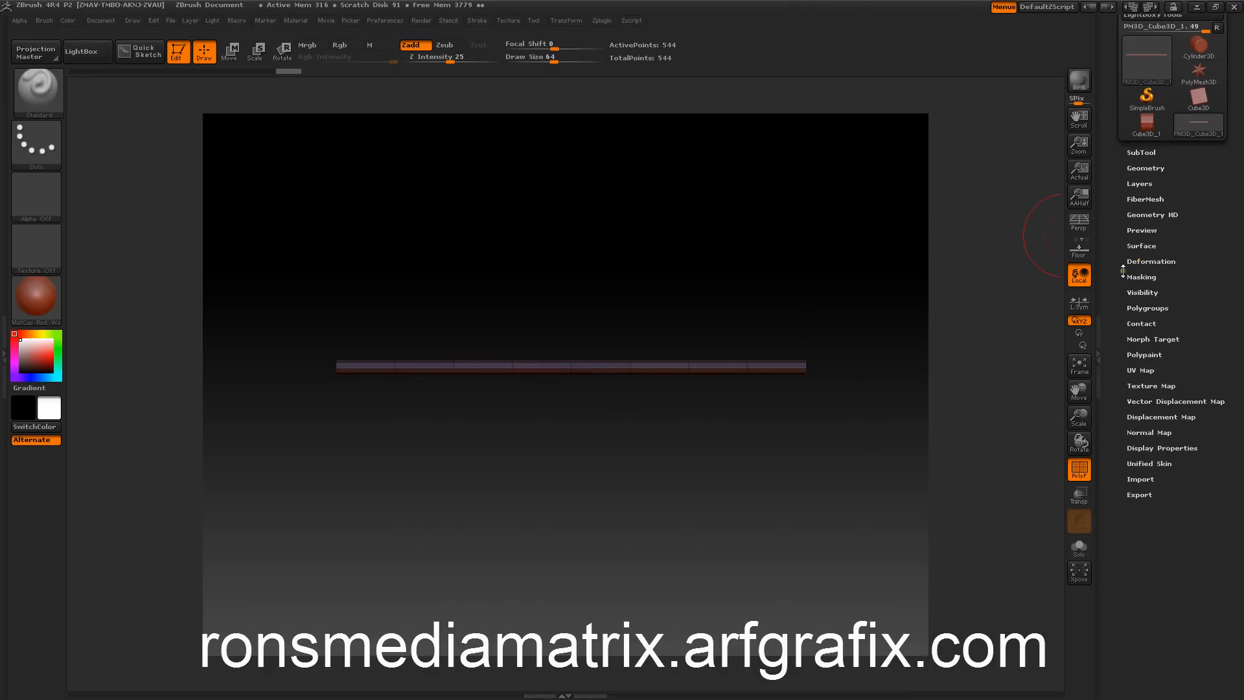
left_click(1134, 308)
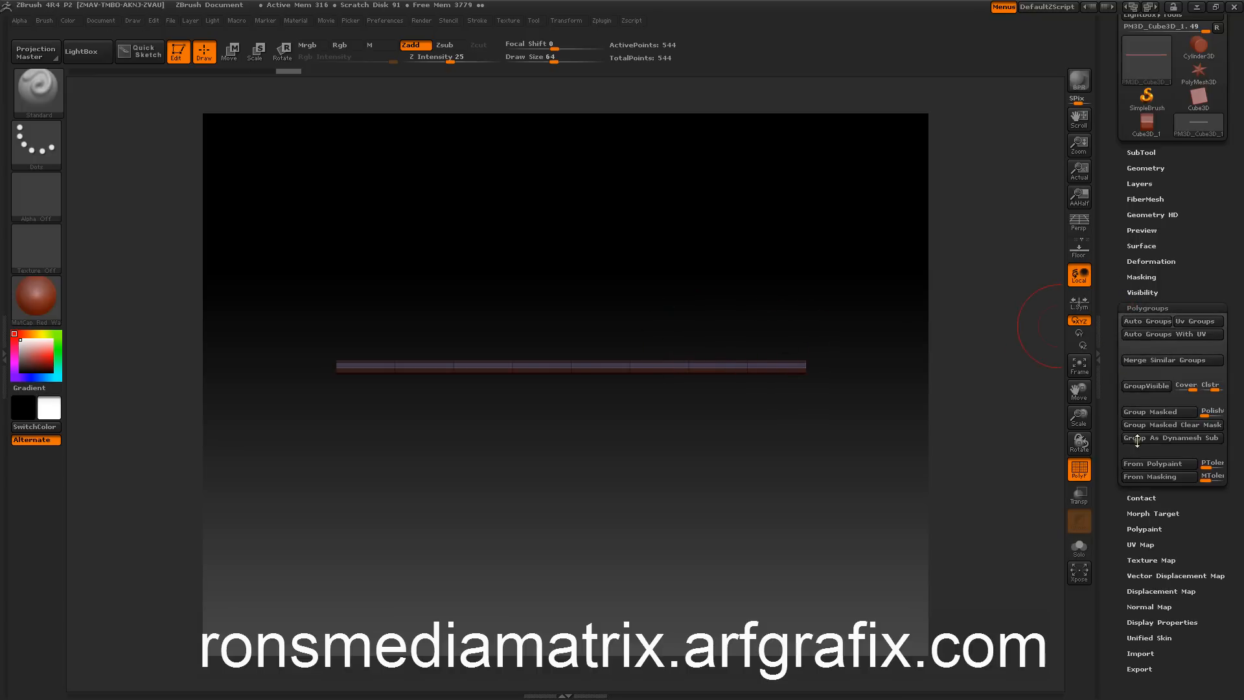
left_click(1128, 387)
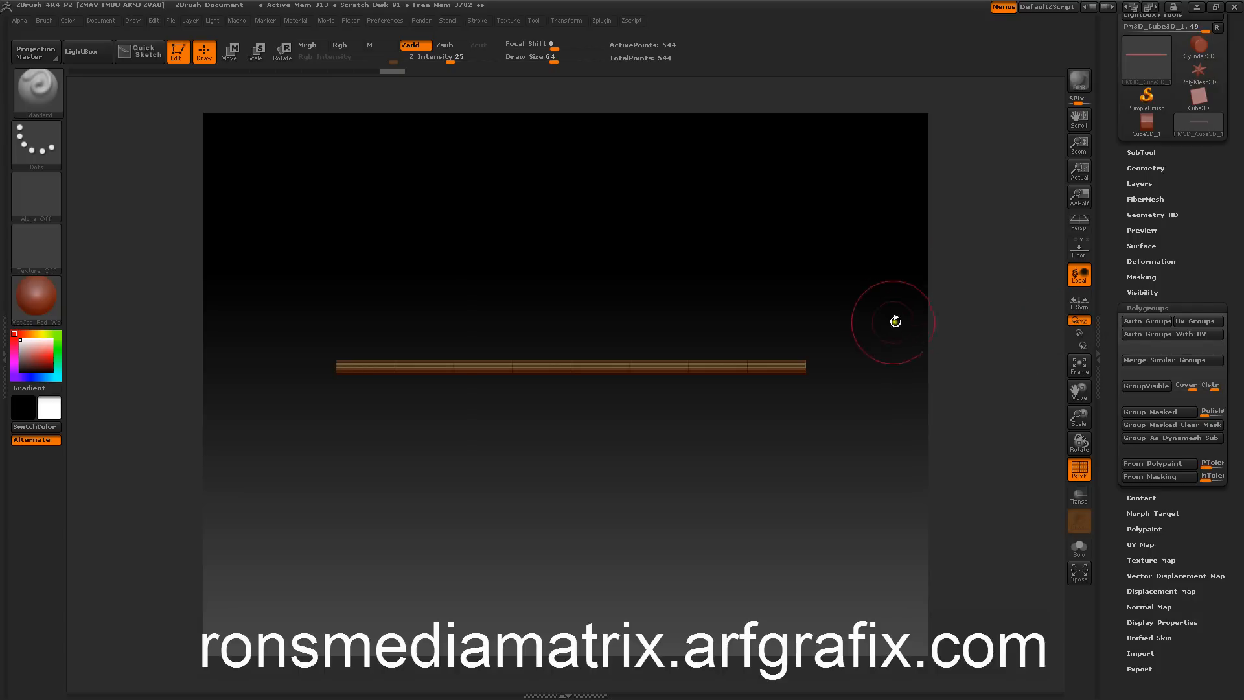
Step: Try subdividing the bar with smoothing on up to level 6, and step down to level 5
left_click_drag(826, 308, 852, 314)
left_click_drag(1115, 244, 1123, 320)
left_click(1144, 259)
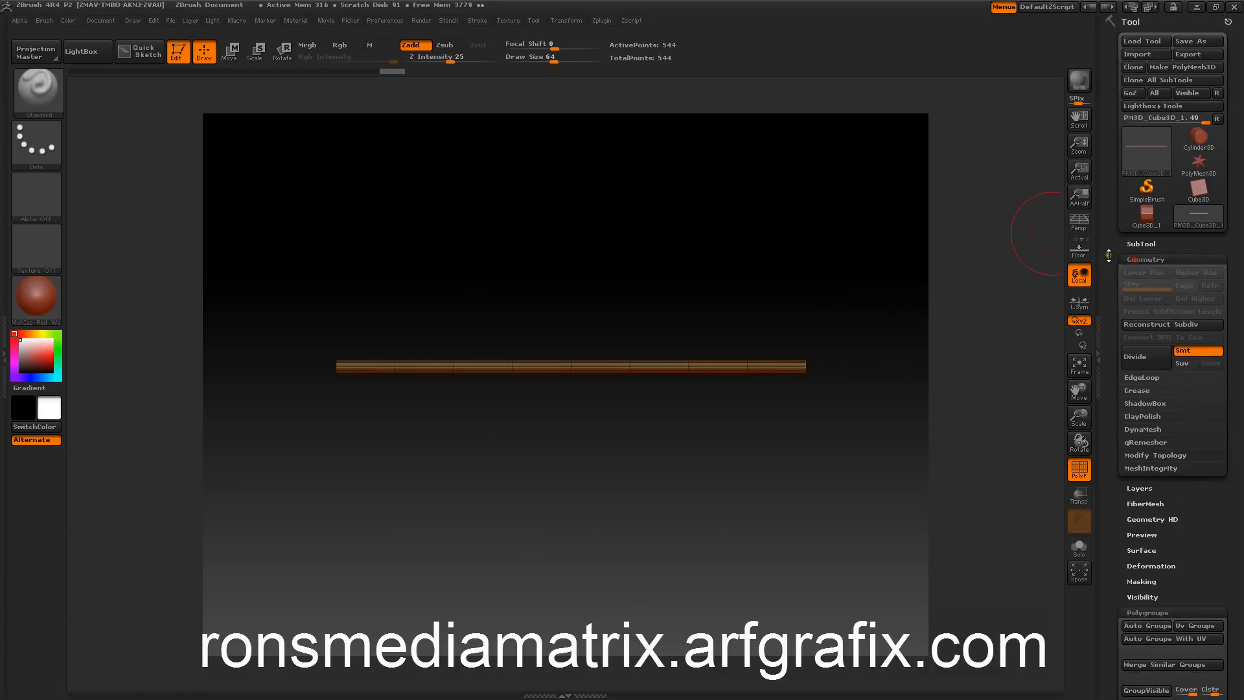
left_click(1138, 360)
left_click(1139, 361)
left_click(1141, 360)
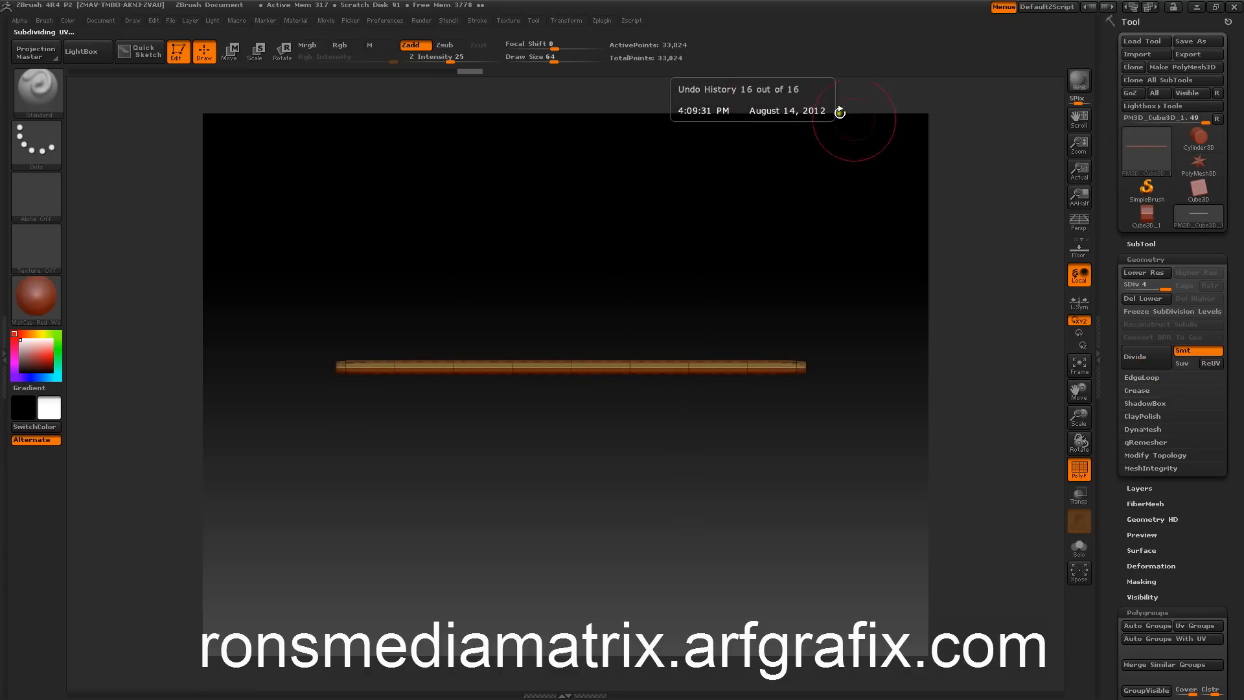
left_click(1142, 360)
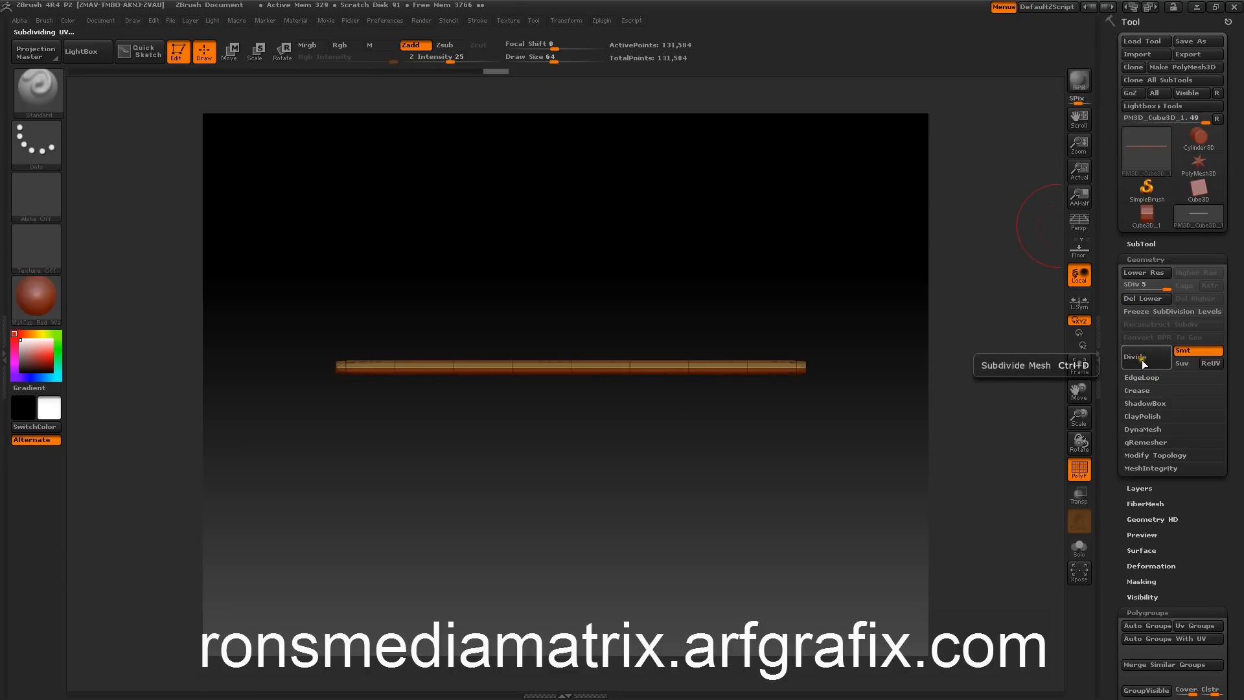
left_click(1142, 362)
left_click(1137, 273)
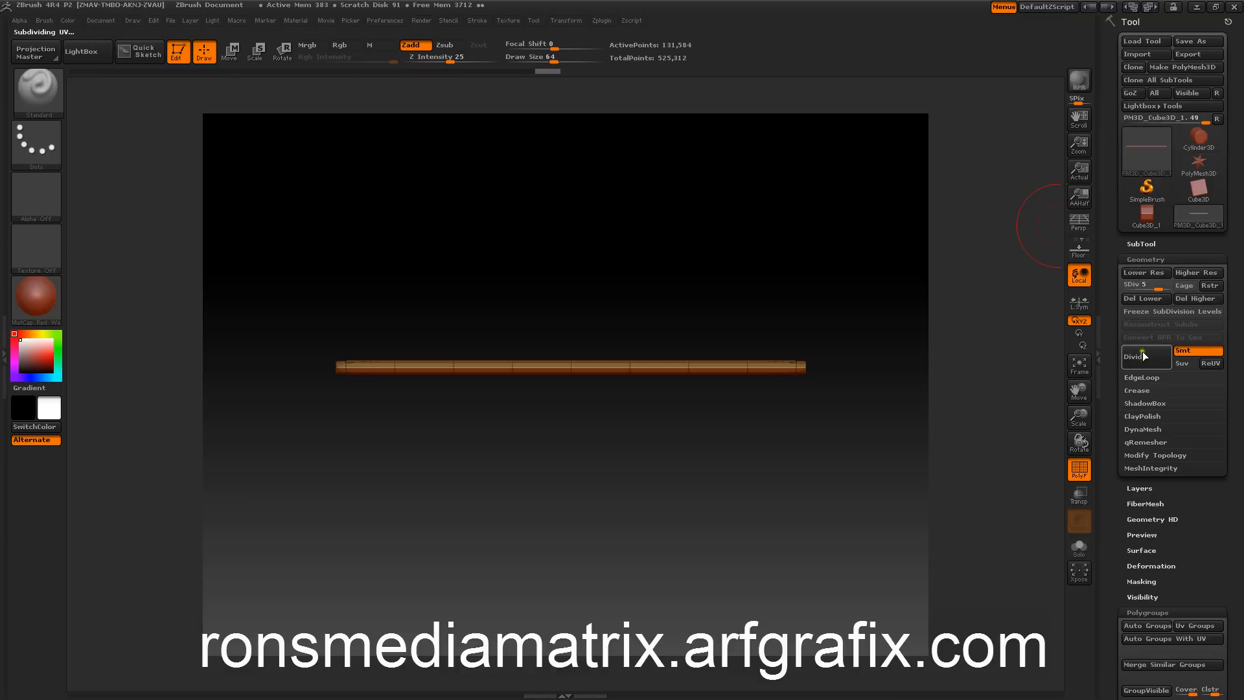
Step: Turn off the bar's polyframe display and undo all the smoothed subdivisions
left_click(1083, 475)
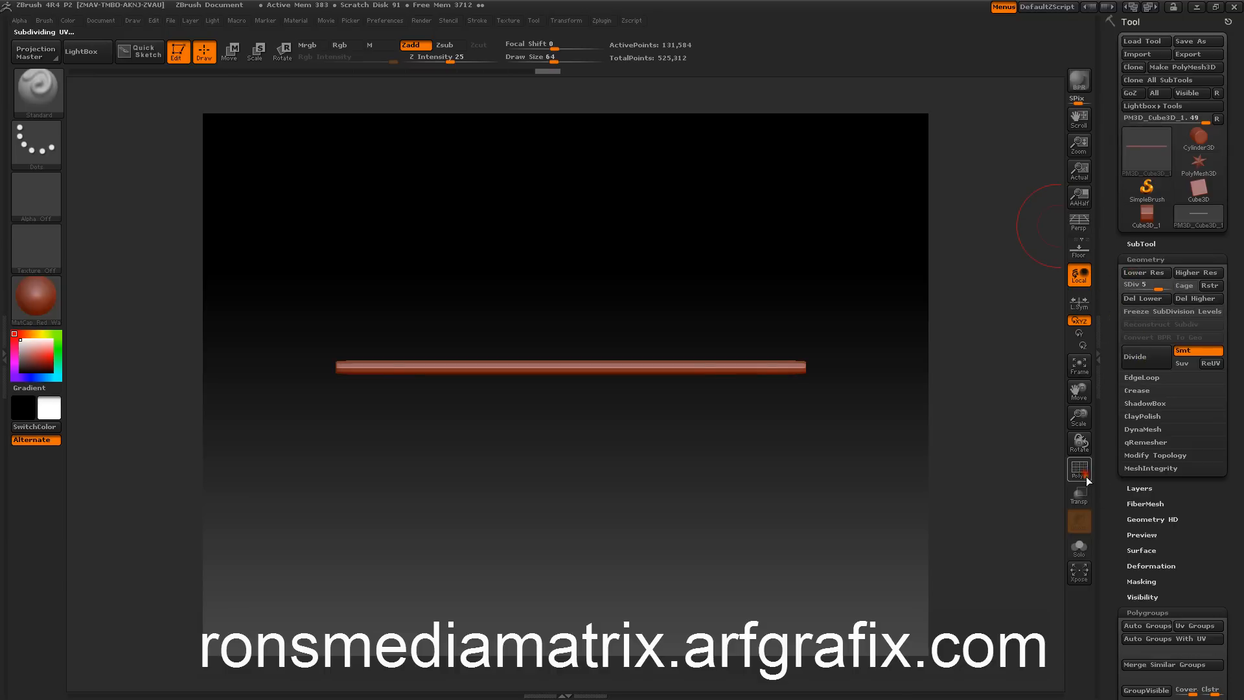
left_click(1086, 478)
left_click(1086, 477)
left_click(1086, 477)
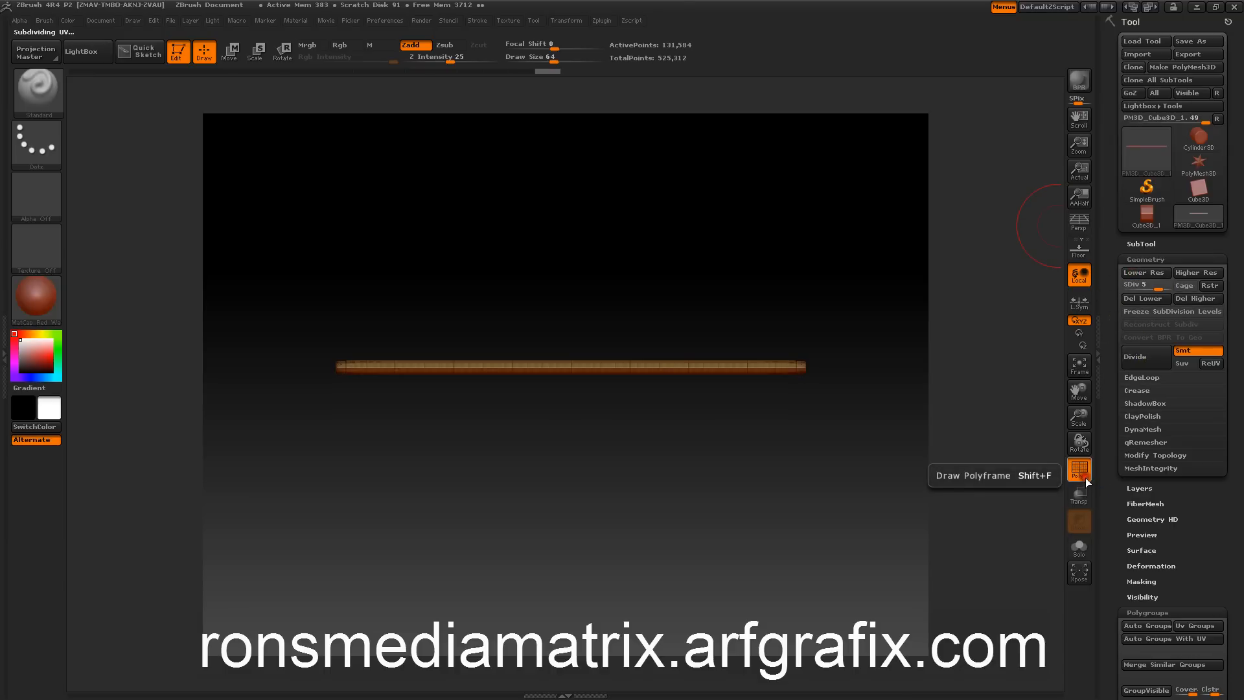
left_click(1086, 479)
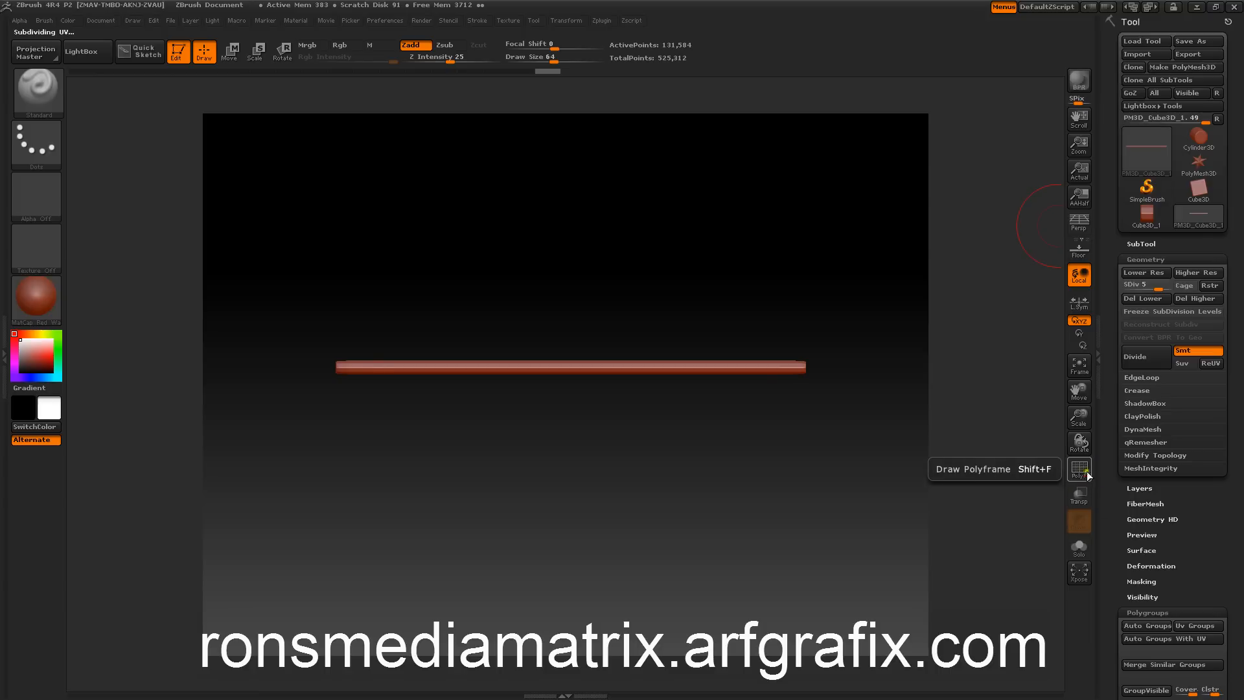
key("d")
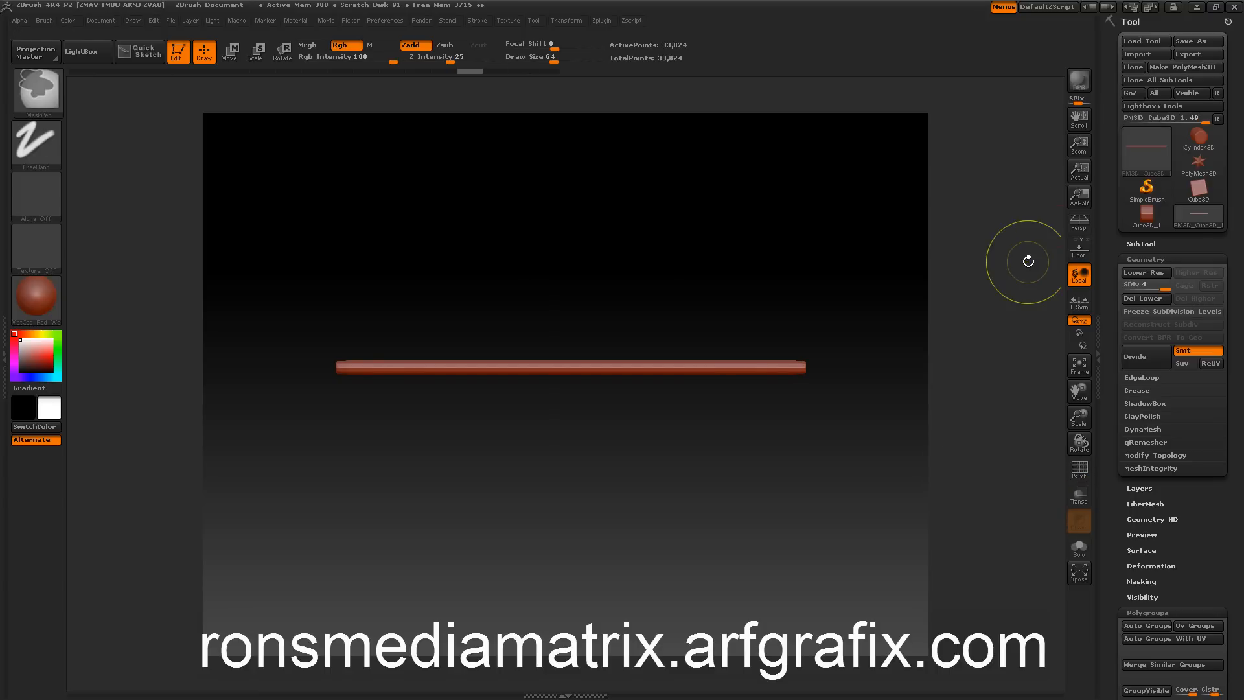
key("ctrl+z")
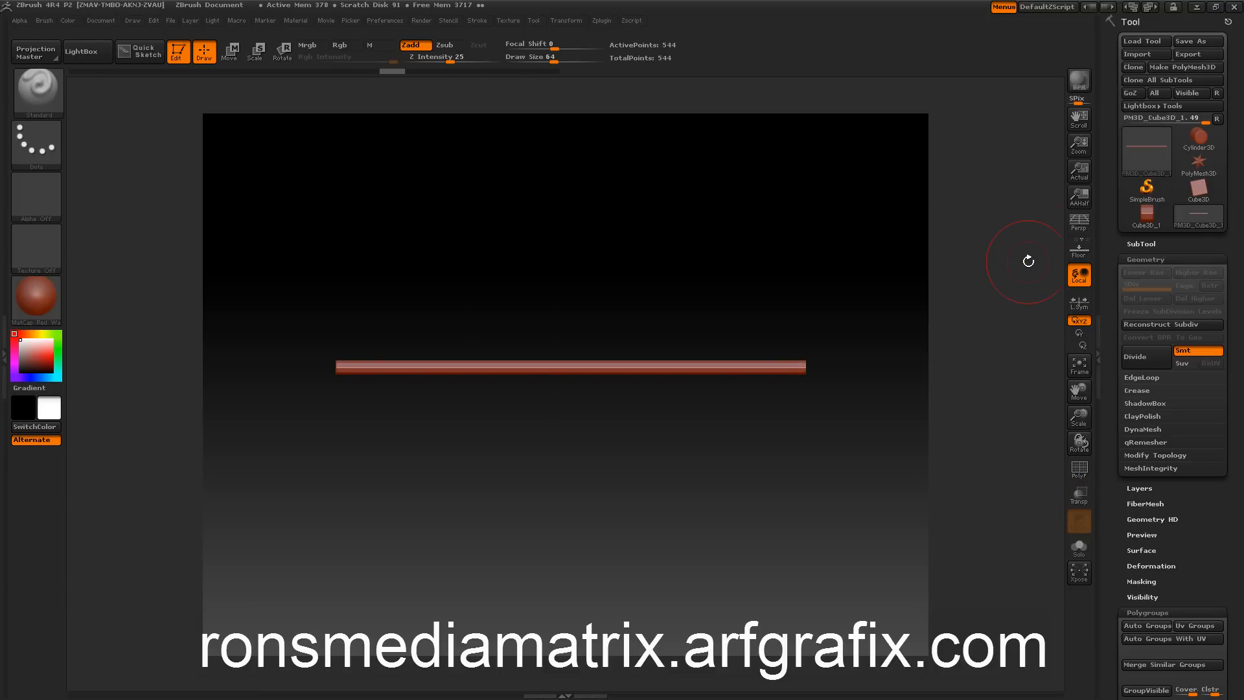
Step: Subdivide the bar up to level 5 with smoothing off, and delete its lower subdivision levels
left_click(1185, 351)
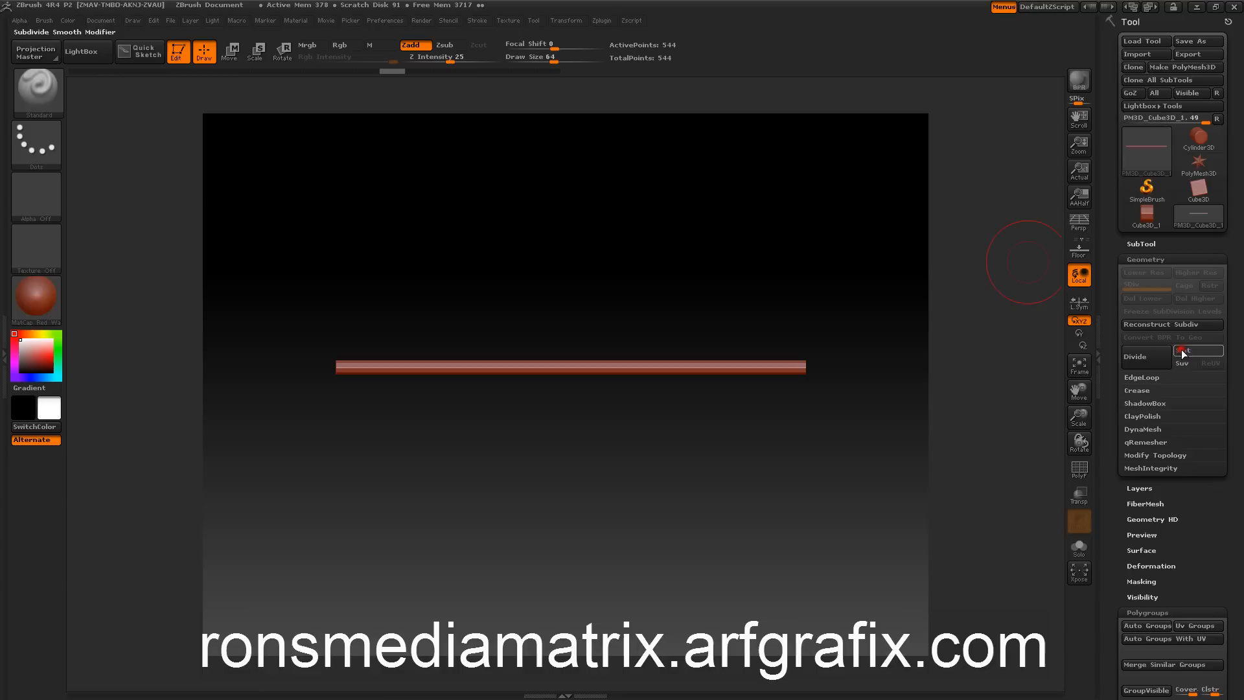
left_click(1144, 360)
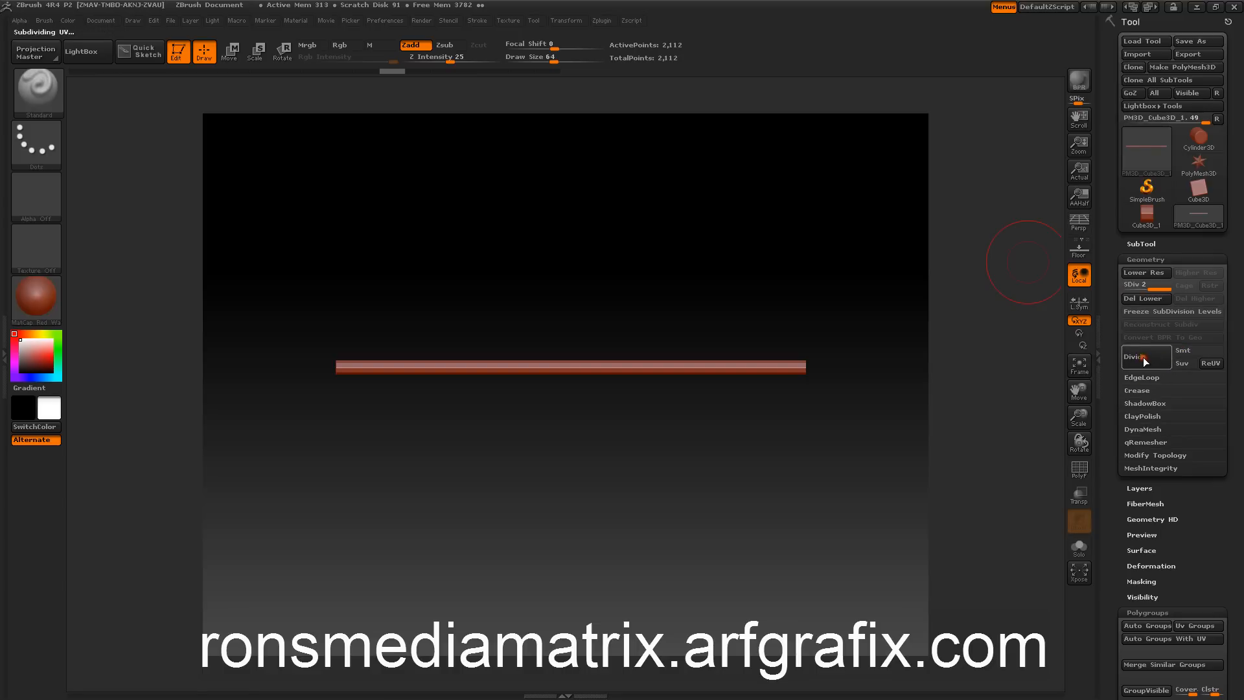
left_click(1145, 361)
left_click(1144, 360)
left_click(1144, 361)
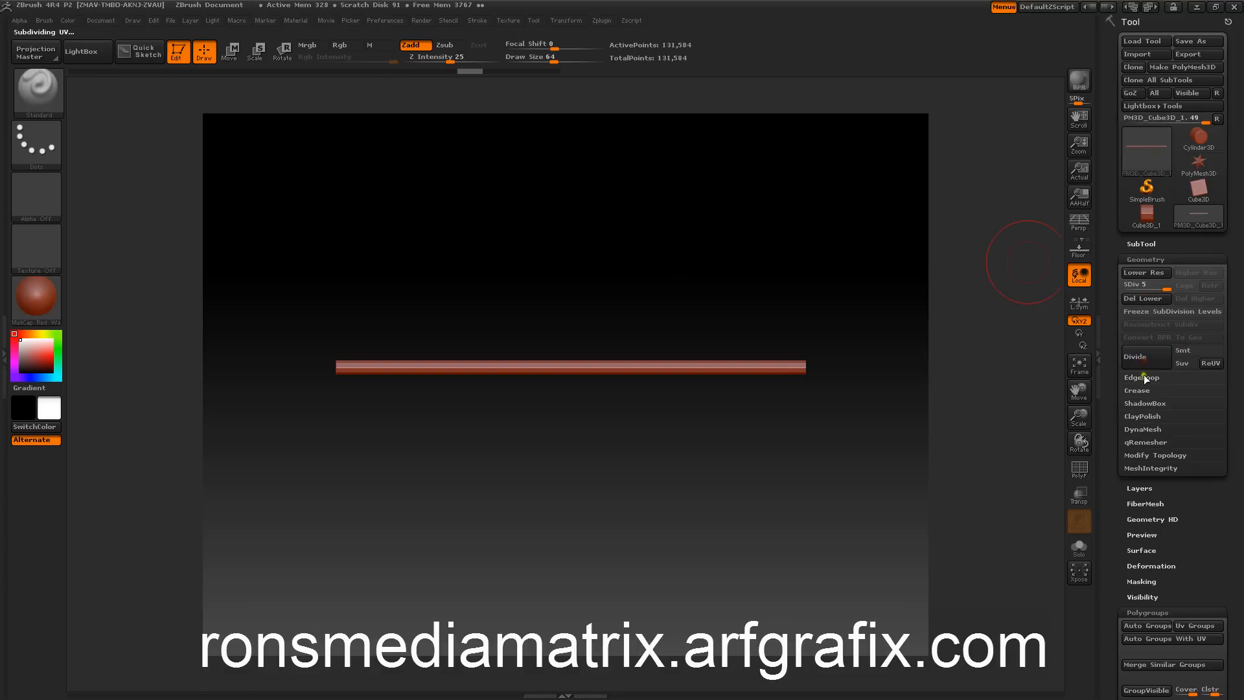
left_click(1138, 299)
Step: Show the floor grid and enlarge its grid size until it spans the full length of the bar
mouse_move(638, 242)
left_mouse_down()
mouse_move(597, 241)
mouse_move(633, 233)
left_mouse_up()
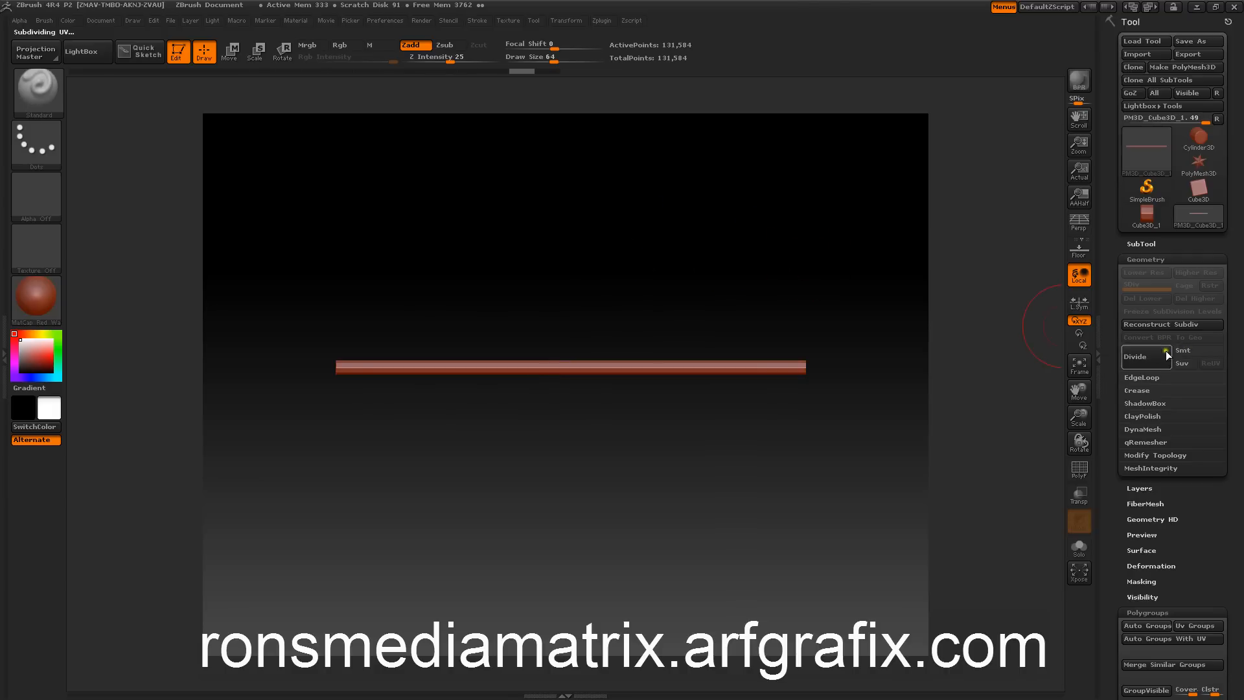
left_click_drag(633, 258, 652, 320, "alt")
mouse_move(641, 270)
left_mouse_down()
mouse_move(624, 266)
mouse_move(643, 298)
mouse_move(606, 306)
mouse_move(589, 270)
left_mouse_up()
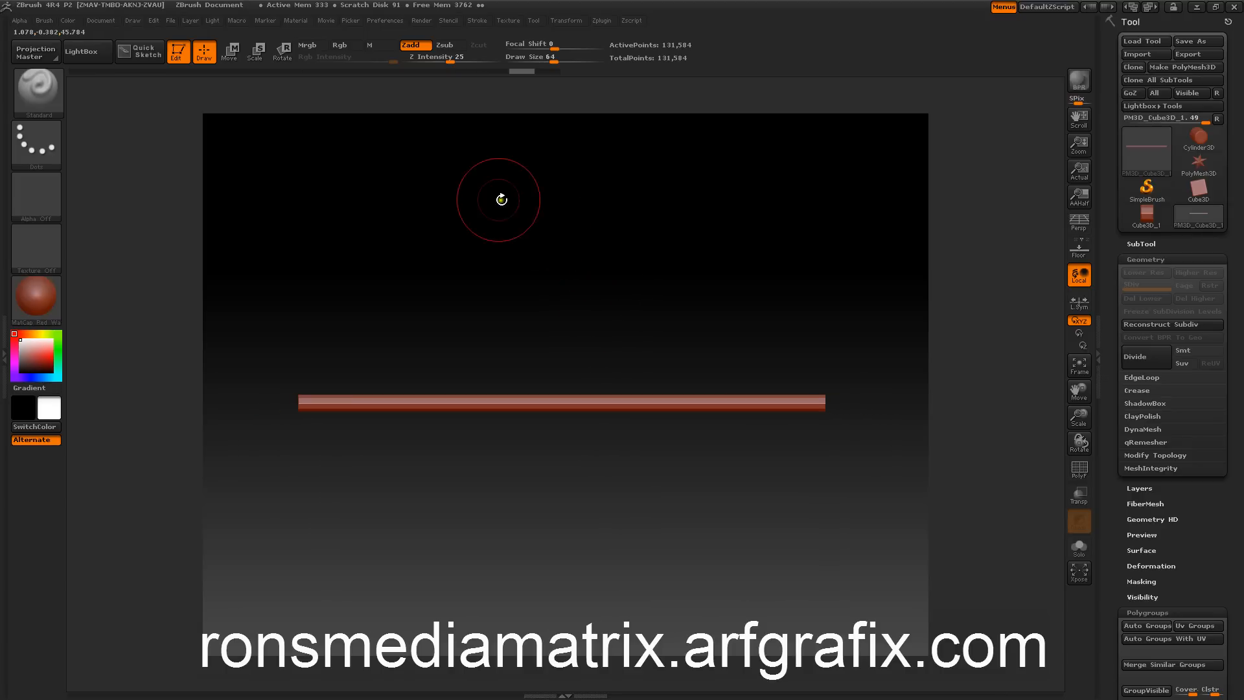
left_click(1075, 250)
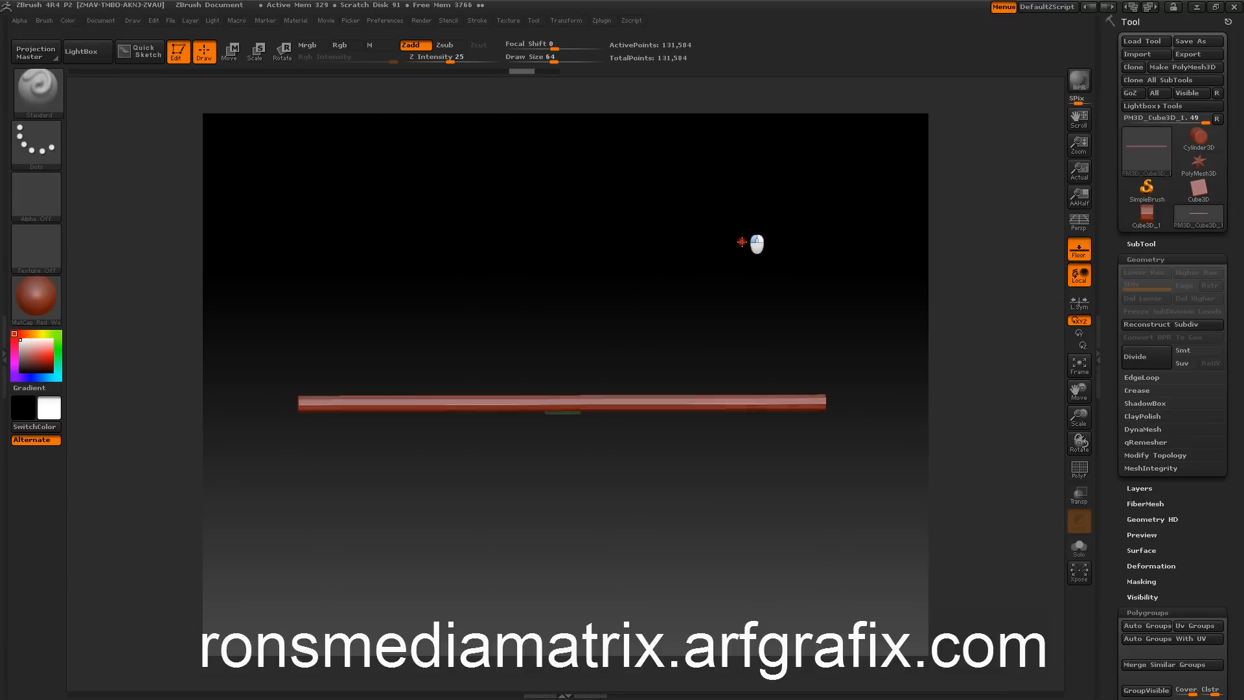
key("shift")
mouse_move(625, 264)
left_mouse_down()
mouse_move(641, 298)
mouse_move(623, 268)
left_mouse_up()
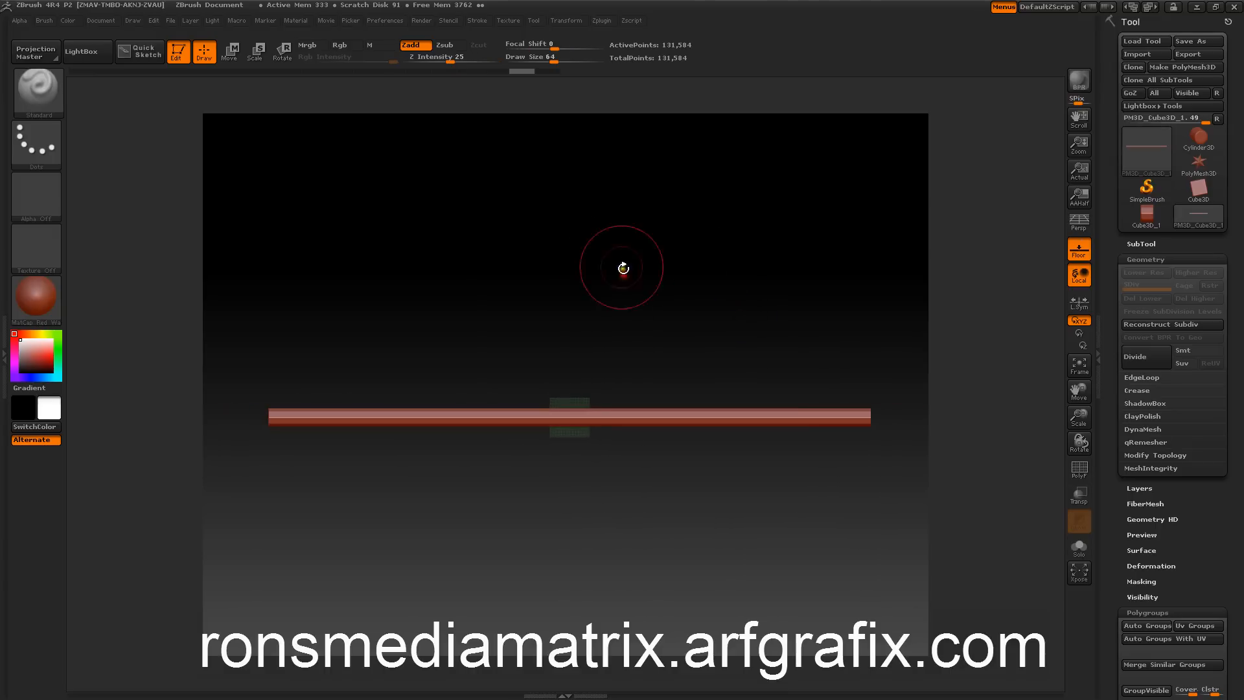
left_click(134, 19)
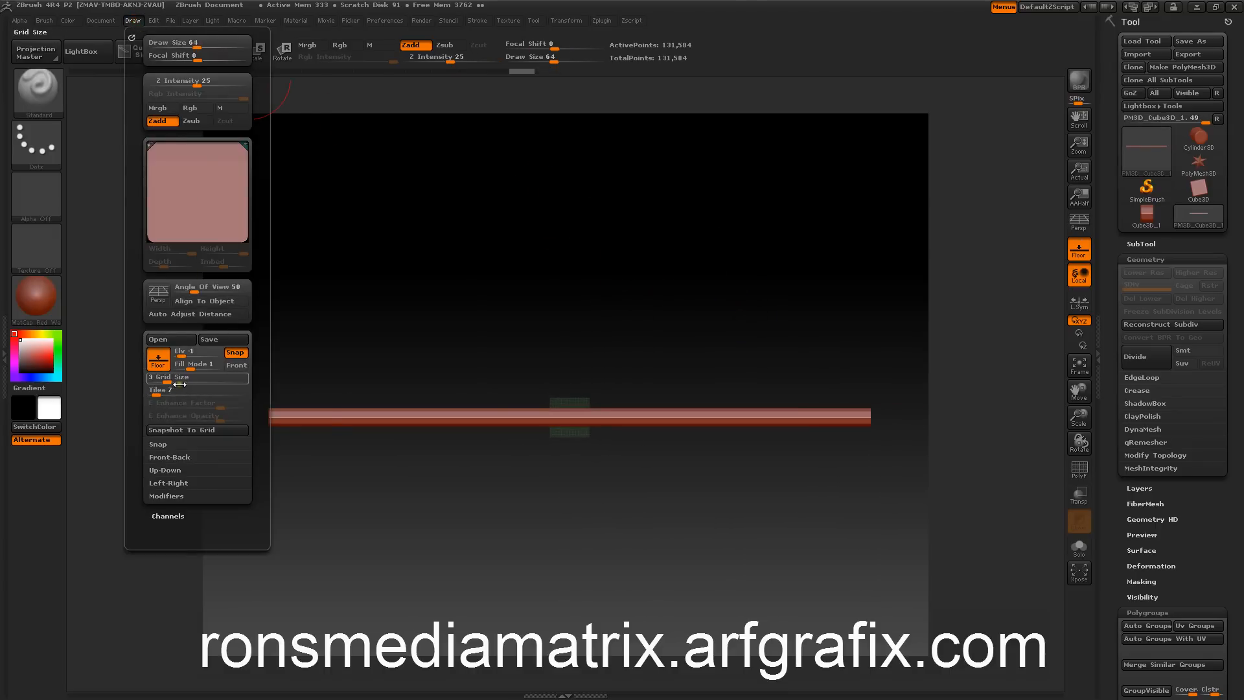
left_click_drag(179, 384, 214, 378)
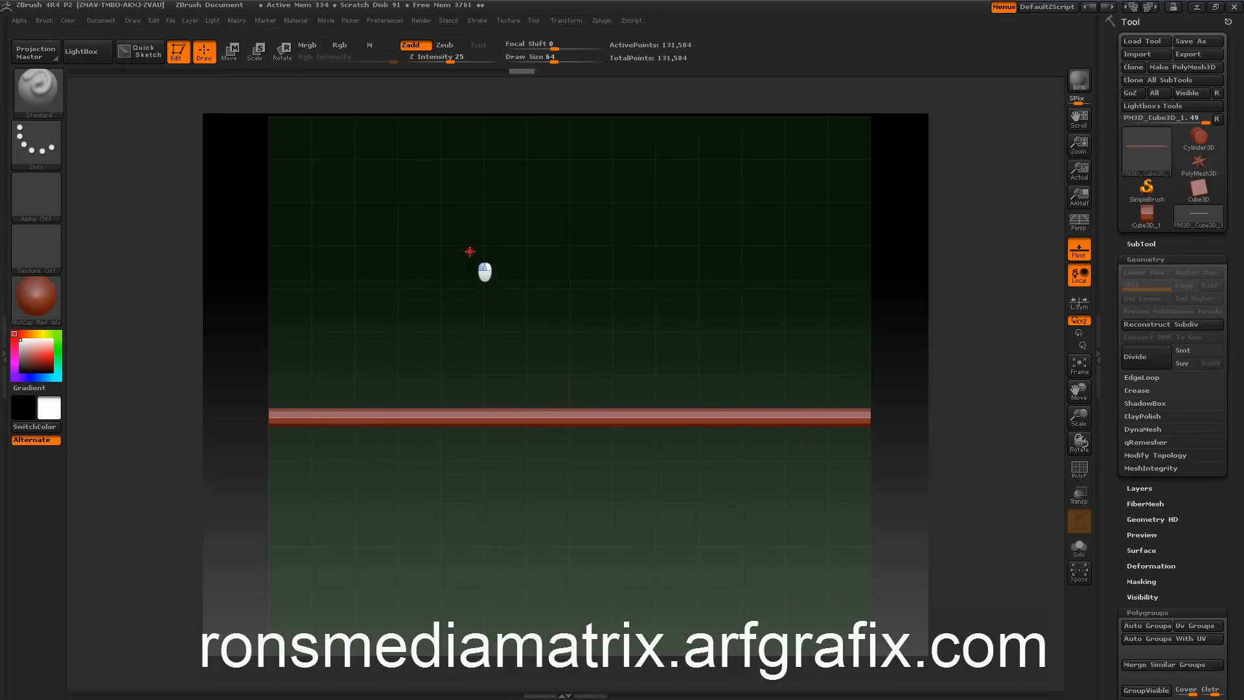
Step: Mask the whole bar except a short section at its left end, and blur the mask edge
mouse_move(469, 253)
left_mouse_down()
mouse_move(502, 233)
mouse_move(433, 309)
left_mouse_up()
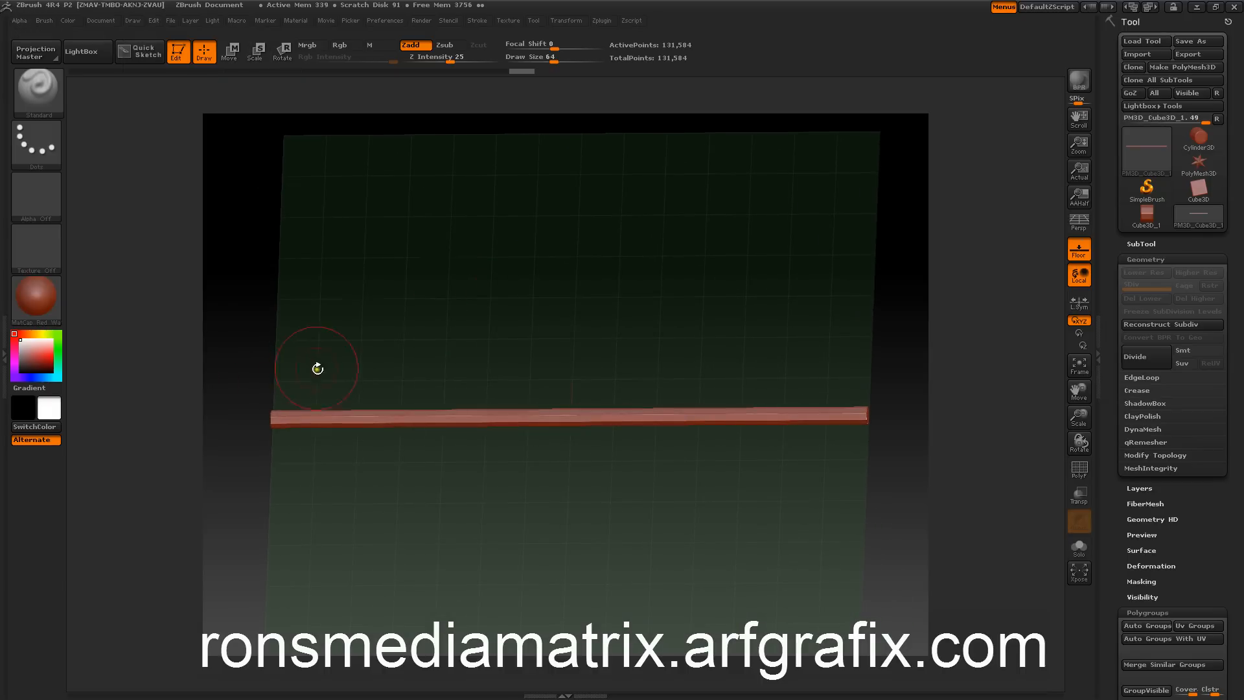
mouse_move(340, 353)
left_mouse_down()
mouse_move(389, 350)
mouse_move(375, 284)
mouse_move(402, 308)
mouse_move(409, 299)
left_mouse_up()
key("ctrl")
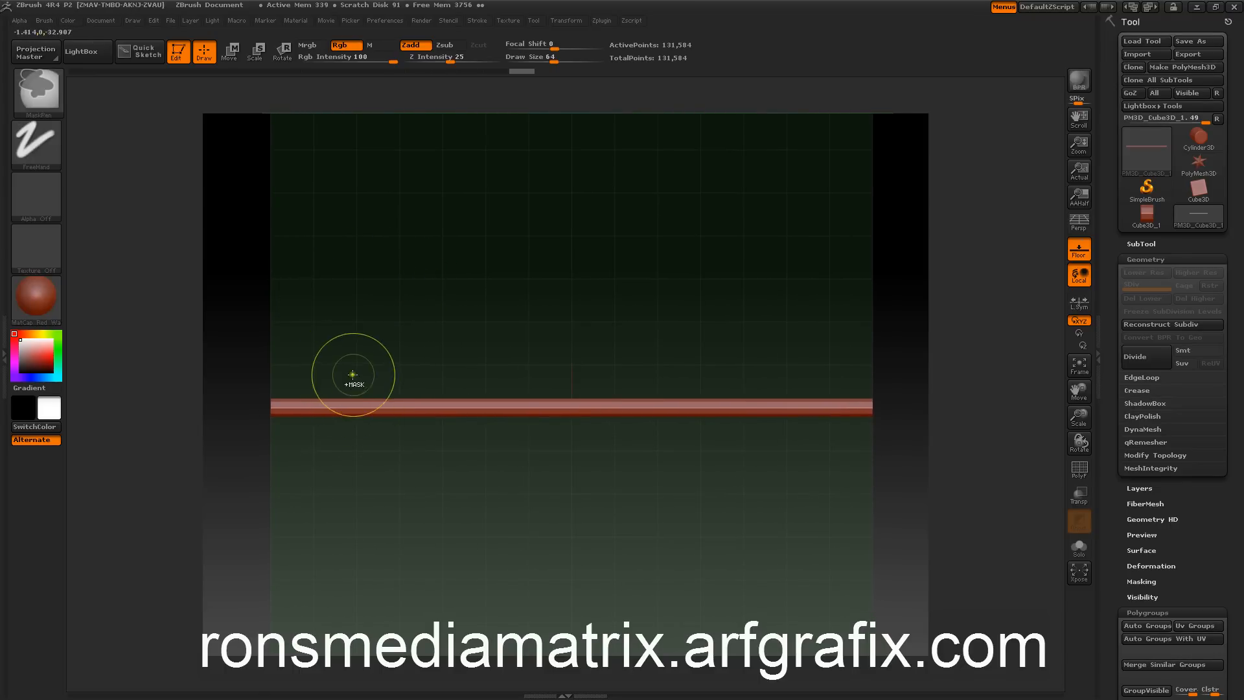
mouse_move(345, 313)
left_mouse_down("ctrl")
mouse_move(390, 405)
mouse_move(896, 454)
left_mouse_up("ctrl")
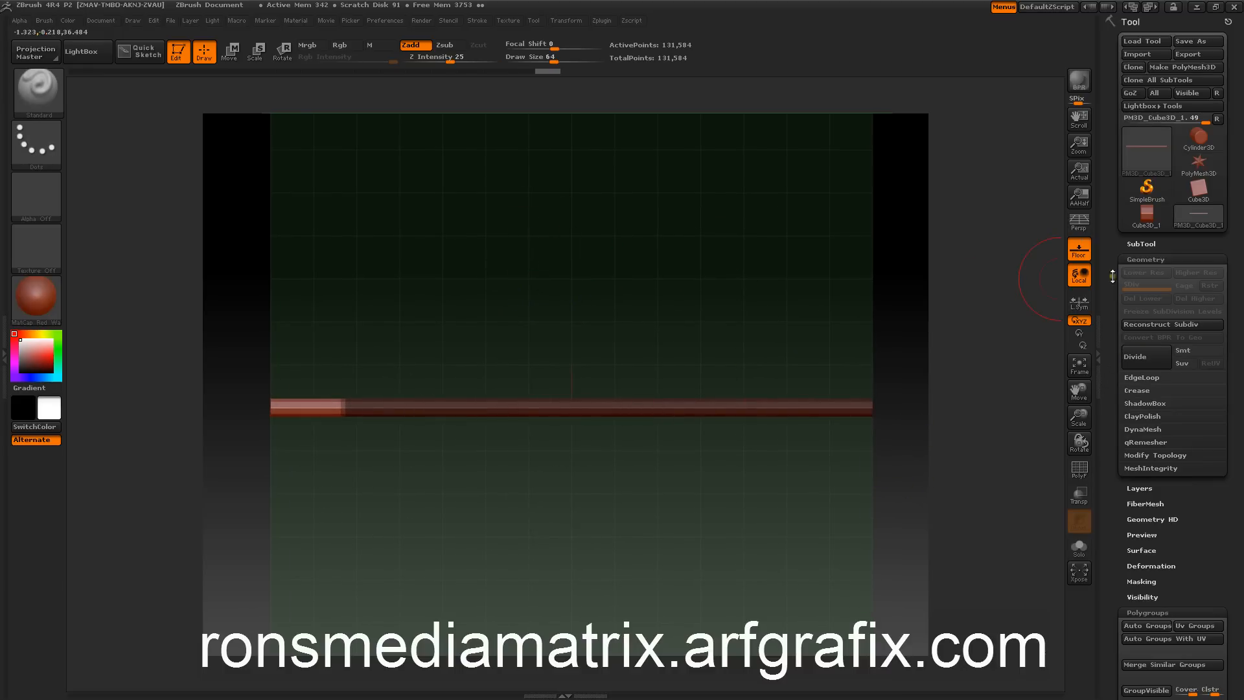
left_click(1137, 259)
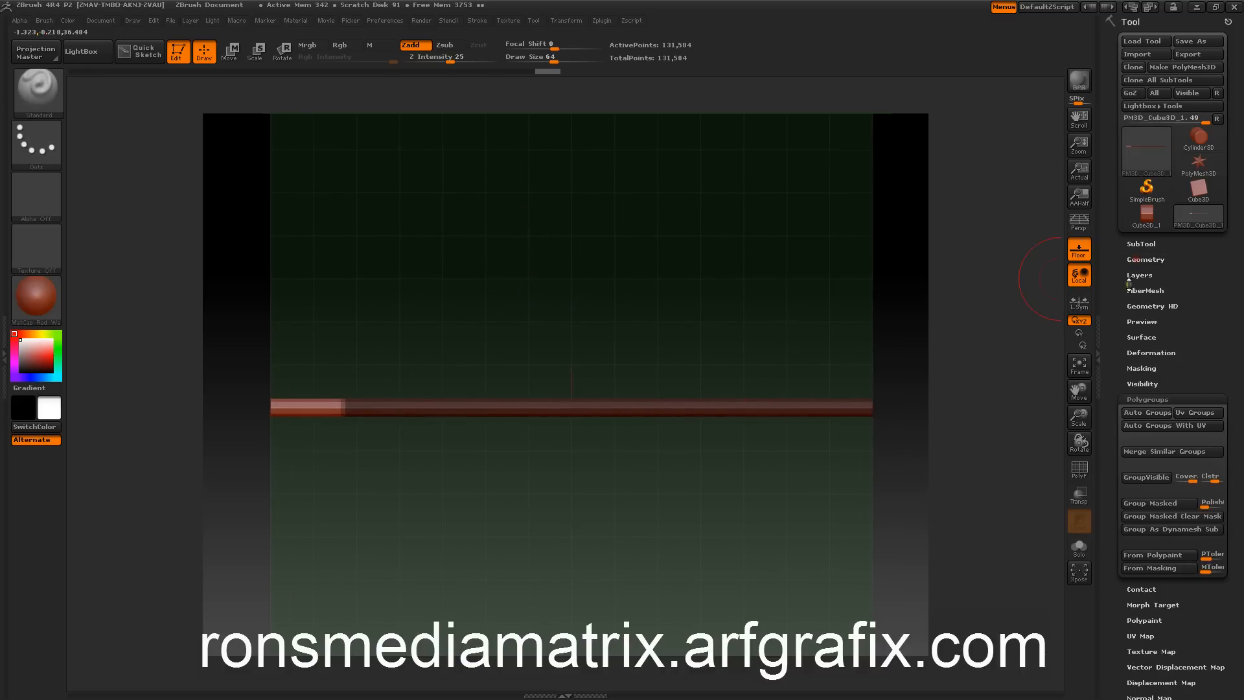
left_click(1140, 368)
left_click(1133, 411)
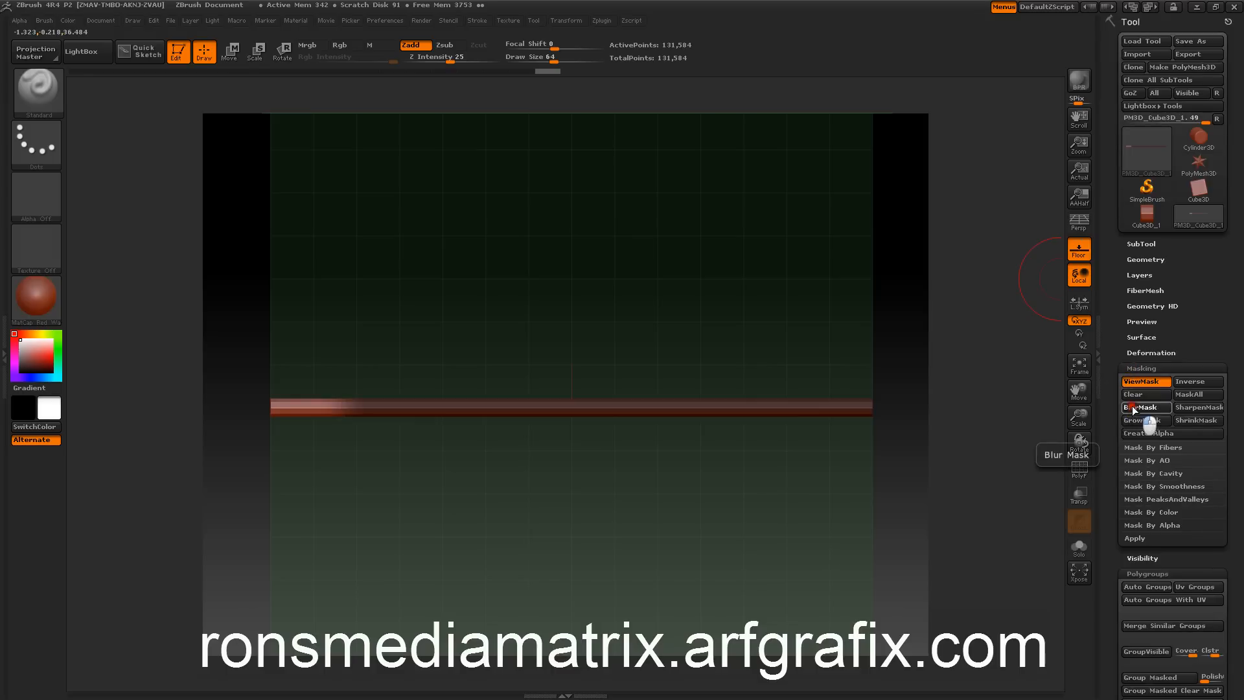
Step: Flatten the bar's unmasked end by reducing it along only the Y axis with the Size deformation
mouse_move(701, 288)
left_mouse_down()
mouse_move(710, 282)
mouse_move(687, 282)
mouse_move(703, 283)
left_mouse_up()
left_click_drag(595, 296, 678, 284, "alt")
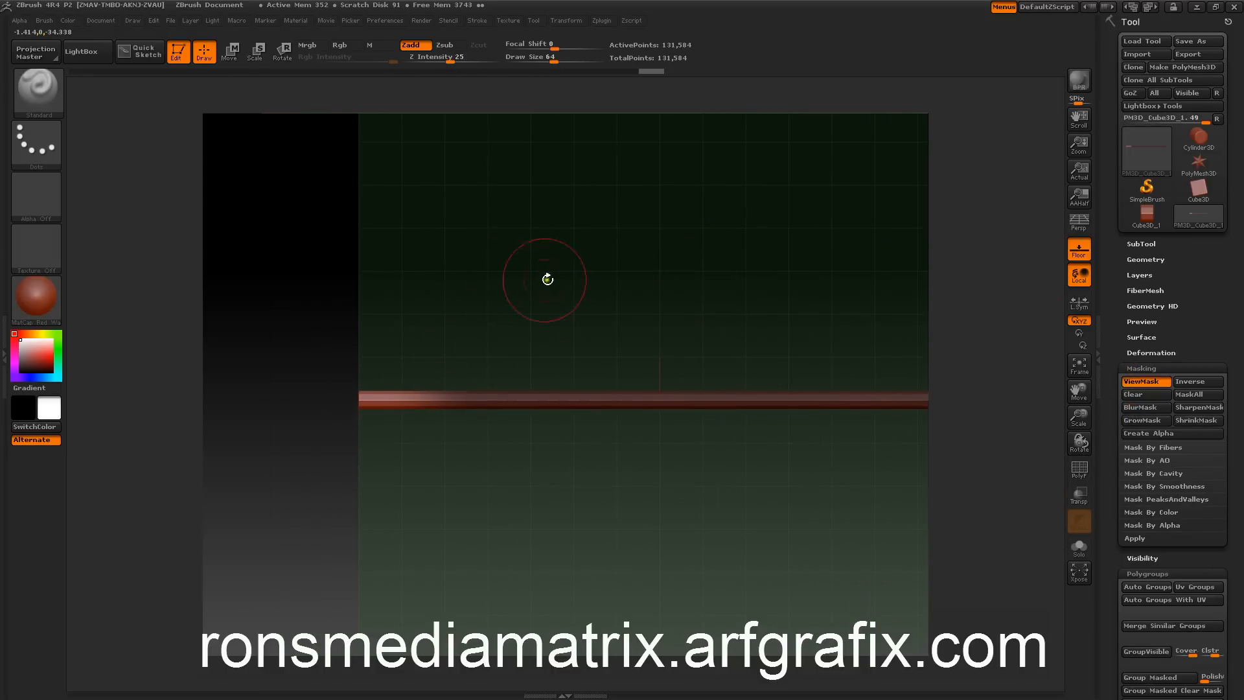
mouse_move(547, 279)
left_mouse_down()
mouse_move(578, 292)
mouse_move(547, 296)
left_mouse_up()
mouse_move(565, 287)
left_mouse_down()
mouse_move(555, 281)
mouse_move(616, 286)
mouse_move(569, 286)
left_mouse_up()
left_click_drag(550, 289, 607, 291)
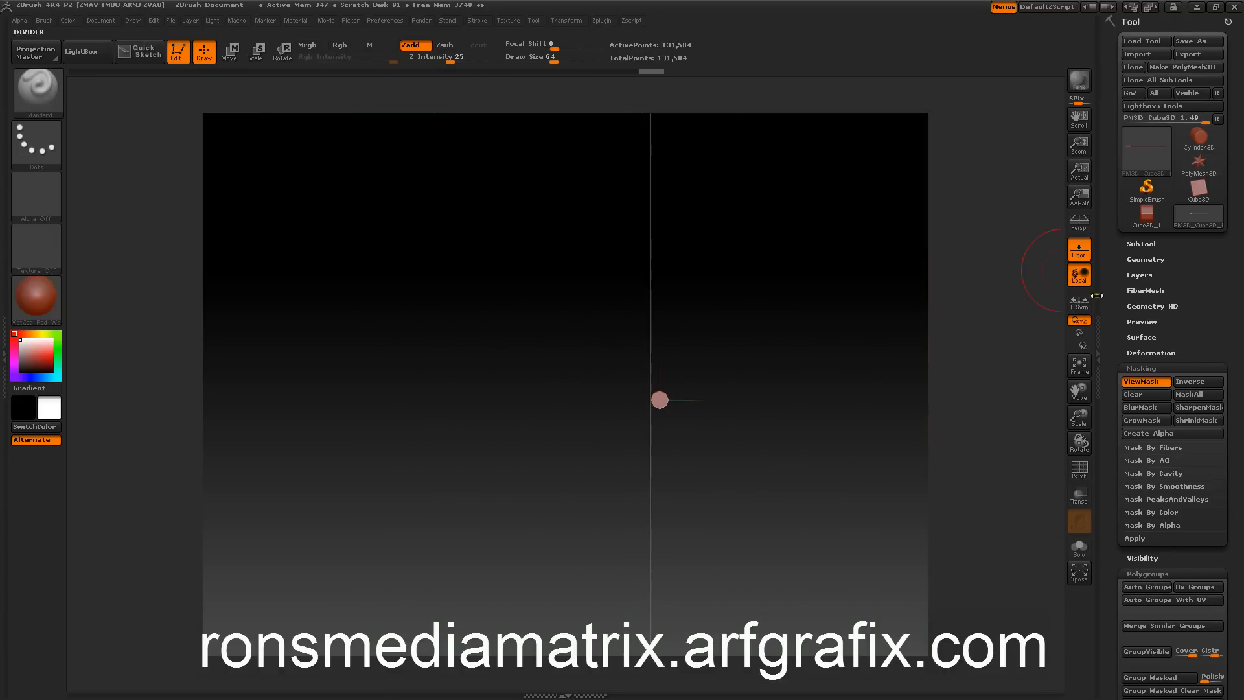
left_click(1136, 352)
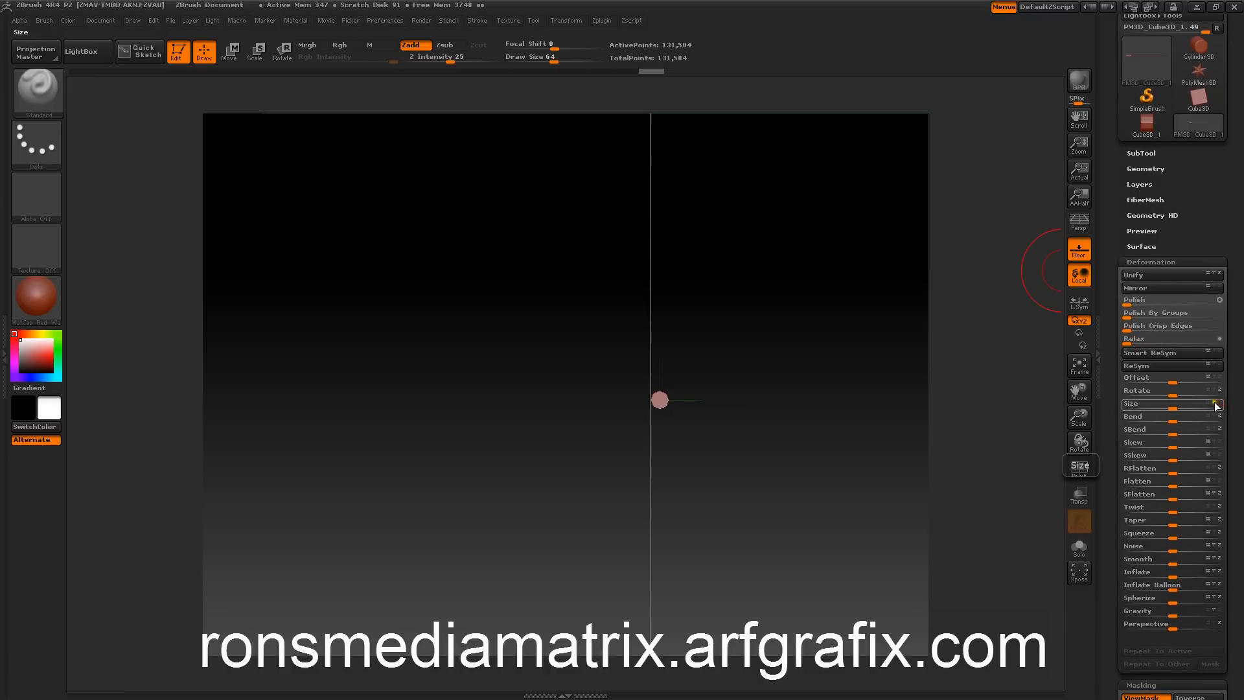
left_click_drag(1168, 406, 1131, 403)
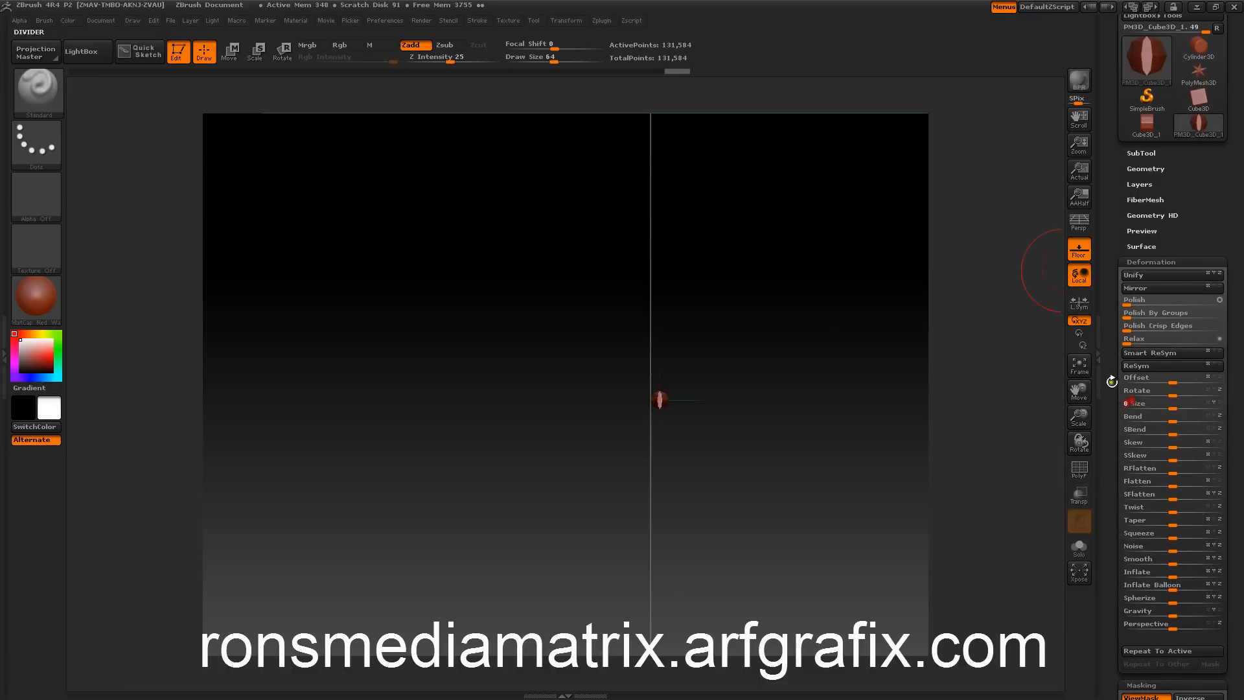
Step: Widen the bar's unmasked end by enlarging it along only the X axis with the Size deformation
key("f")
mouse_move(788, 292)
left_mouse_down()
mouse_move(753, 294)
mouse_move(844, 304)
mouse_move(769, 296)
mouse_move(781, 280)
left_mouse_up()
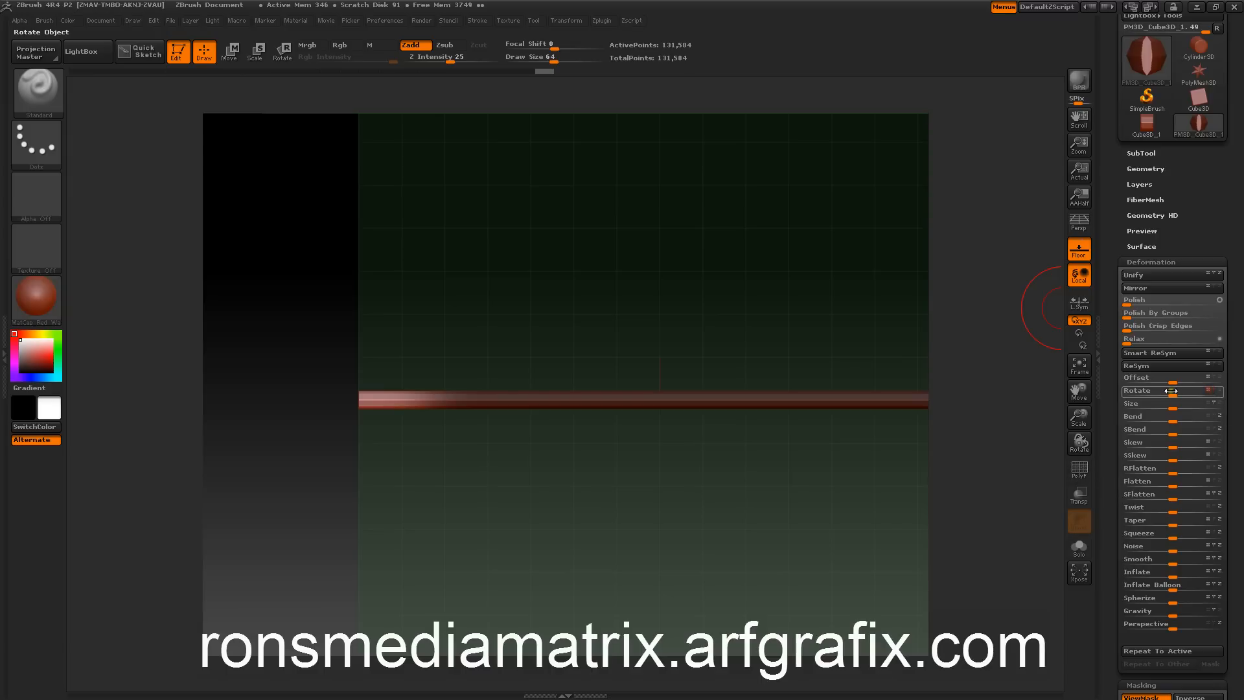
mouse_move(1179, 391)
left_mouse_down()
mouse_move(1192, 392)
mouse_move(1173, 387)
left_mouse_up()
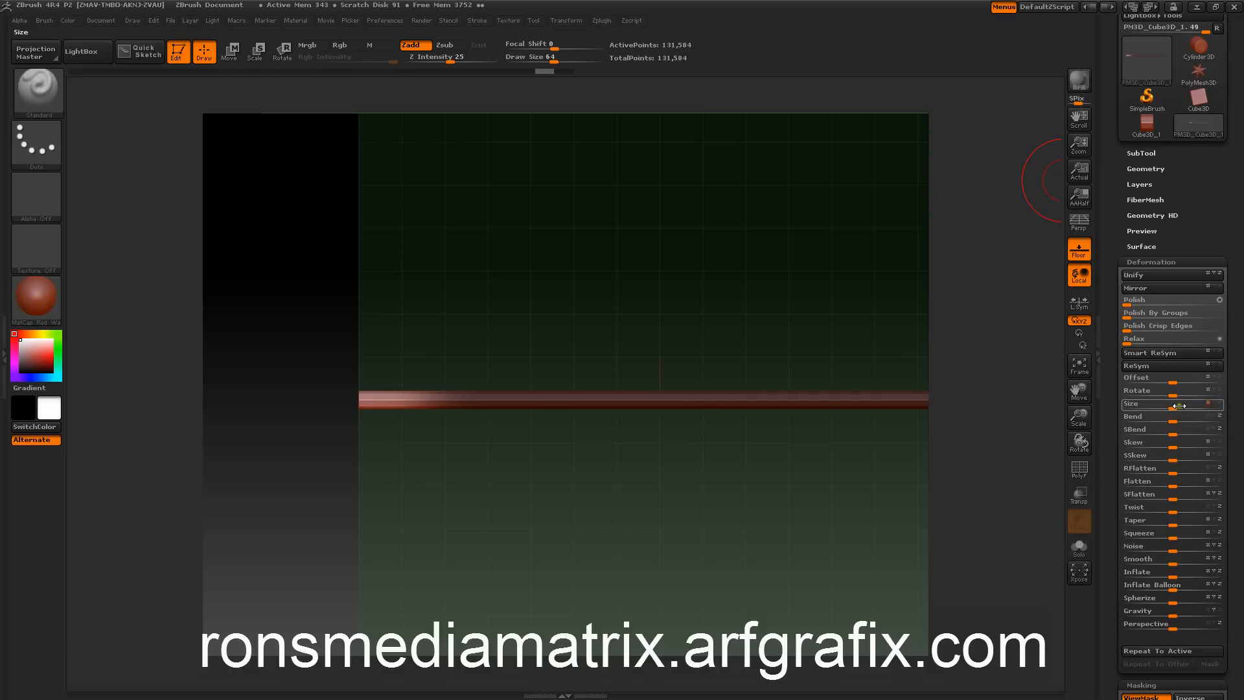
left_click_drag(1179, 405, 1196, 402)
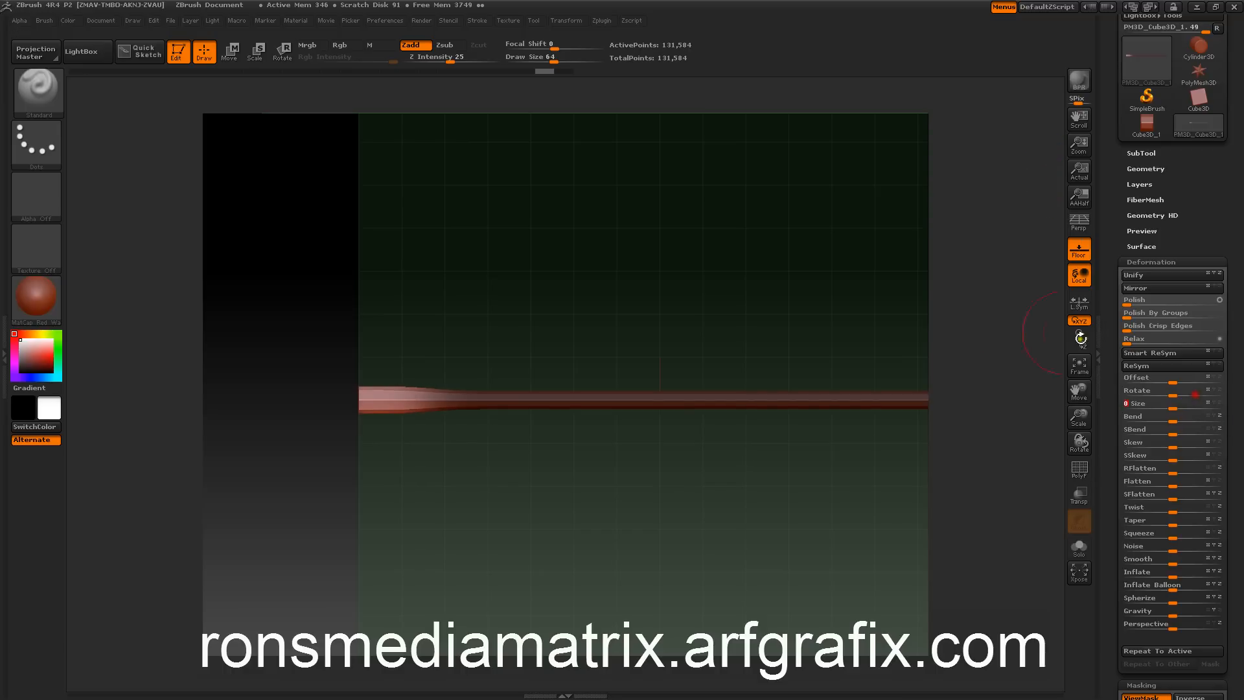
Step: Clear the mask from the whole bar
mouse_move(752, 271)
left_mouse_down()
mouse_move(773, 283)
mouse_move(813, 275)
mouse_move(750, 275)
left_mouse_up()
left_click(1142, 262)
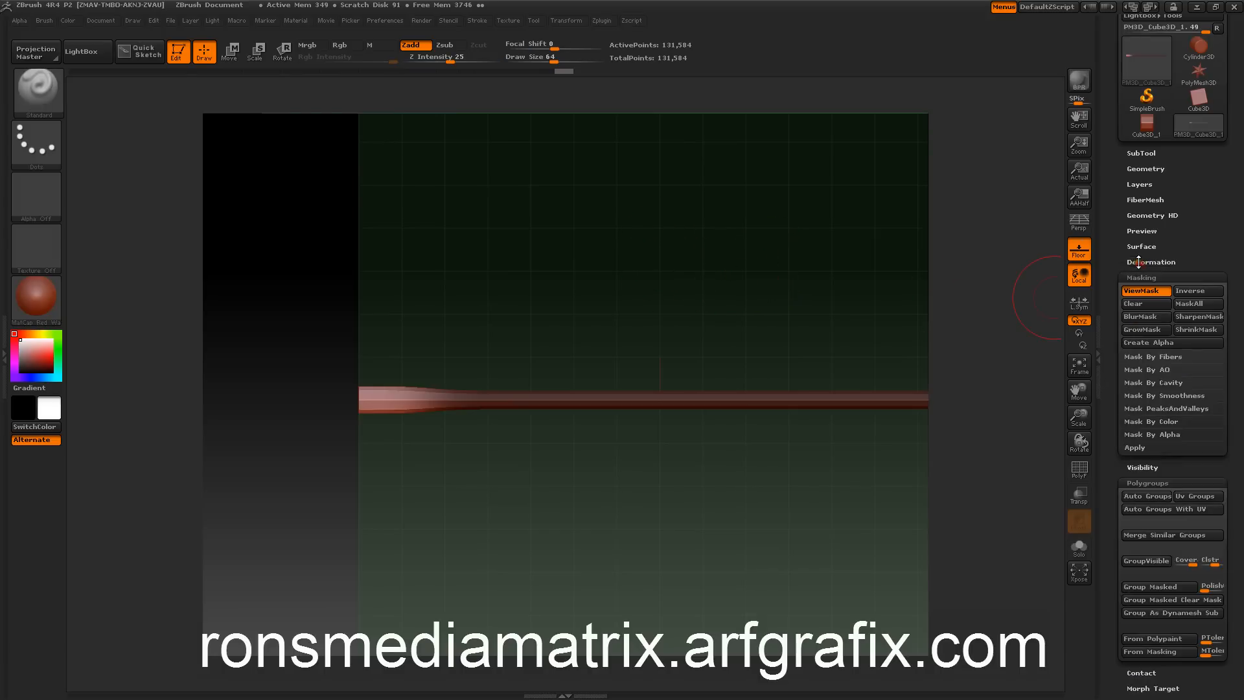
left_click(1136, 305)
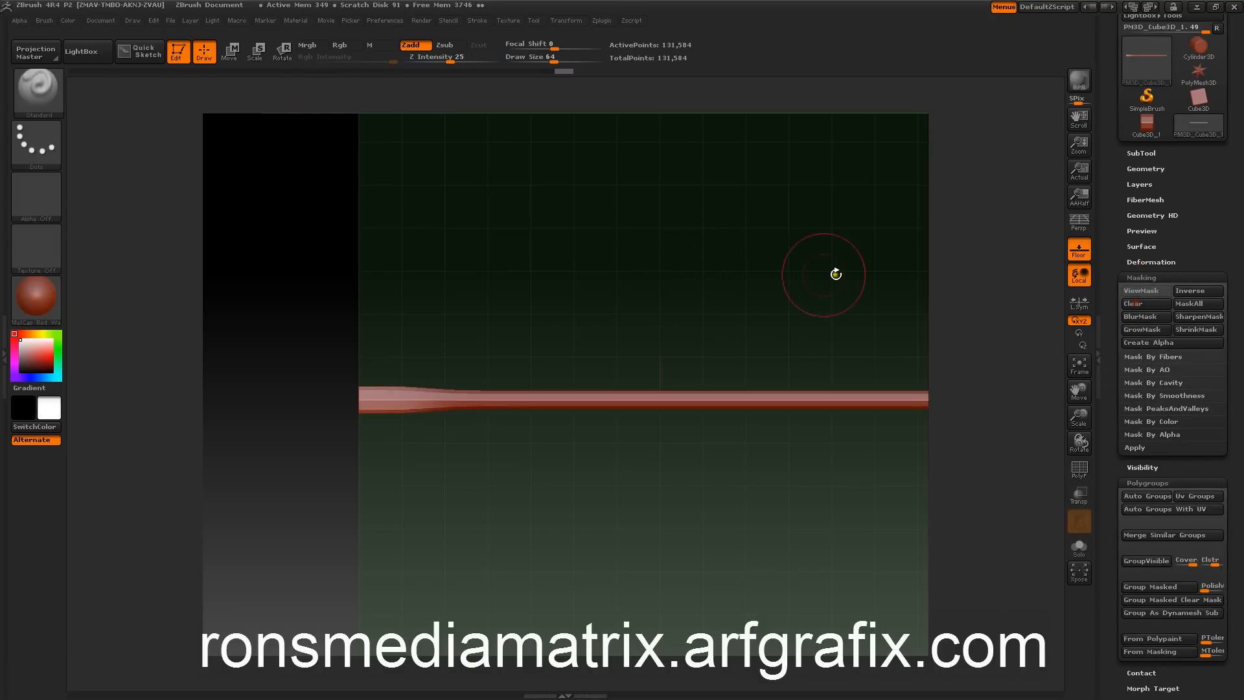
Step: Mask the whole bar except a short section at its right end, and blur the mask edge
left_click_drag(695, 296, 663, 288, "alt")
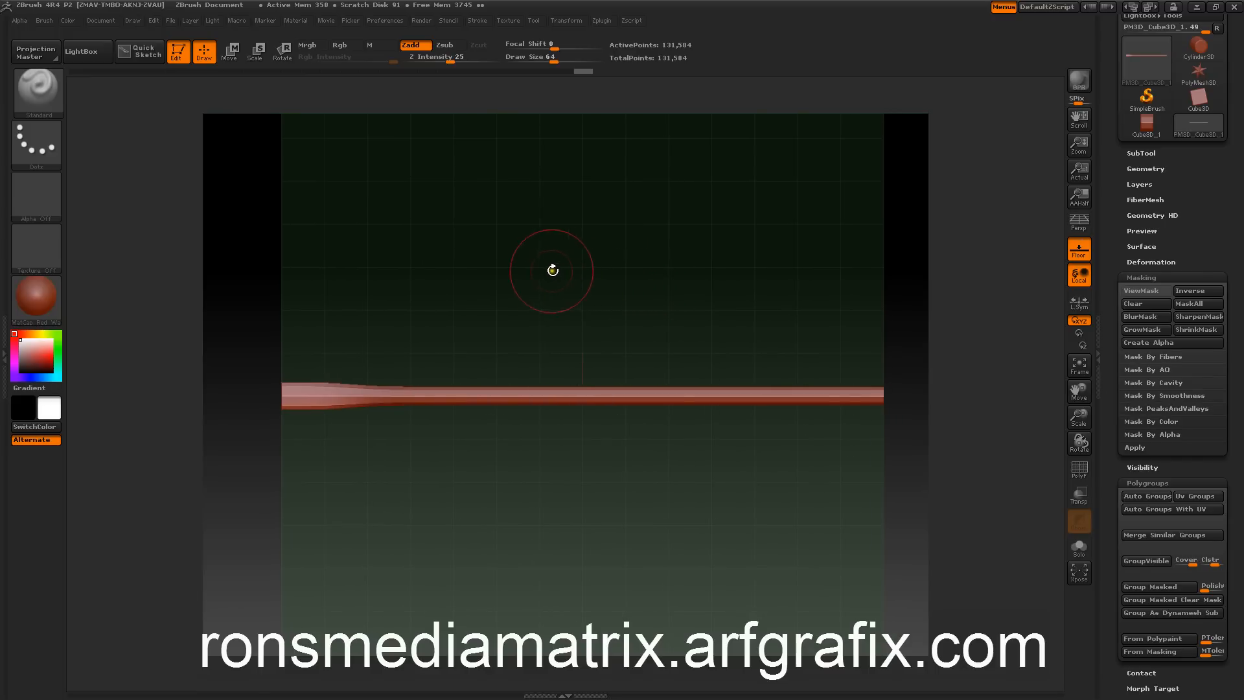
mouse_move(257, 341)
left_mouse_down("ctrl")
mouse_move(422, 428)
mouse_move(802, 435)
left_mouse_up("ctrl")
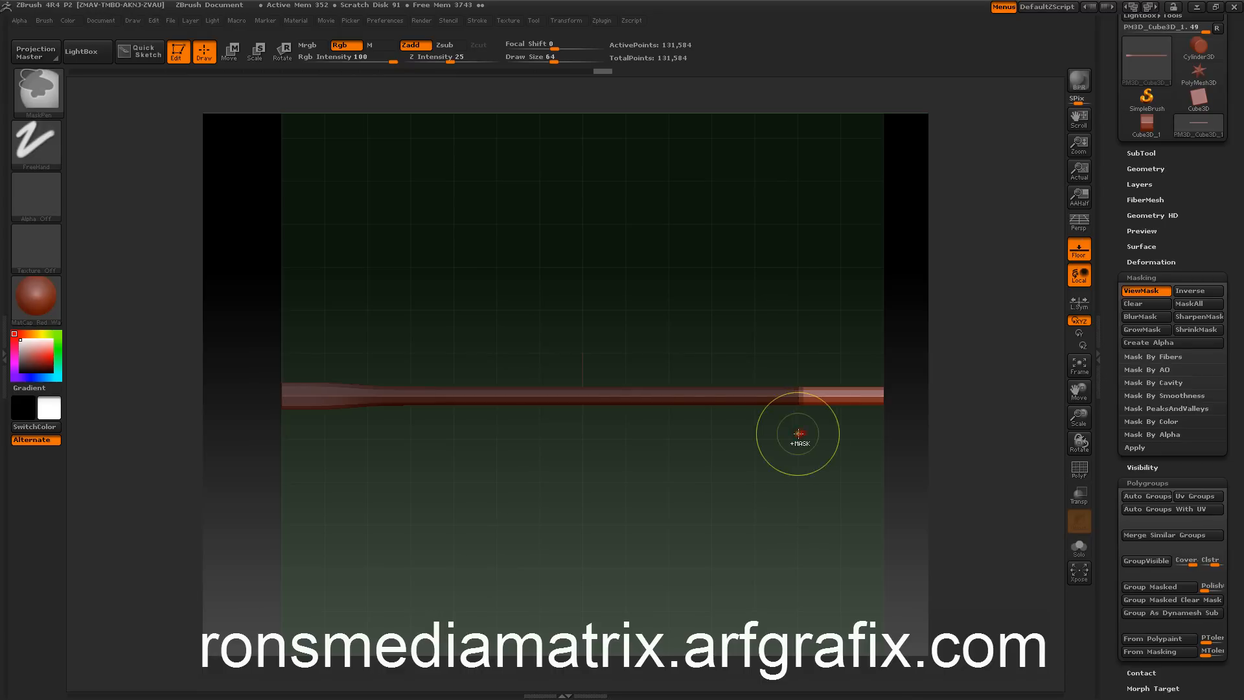
left_click(1142, 318)
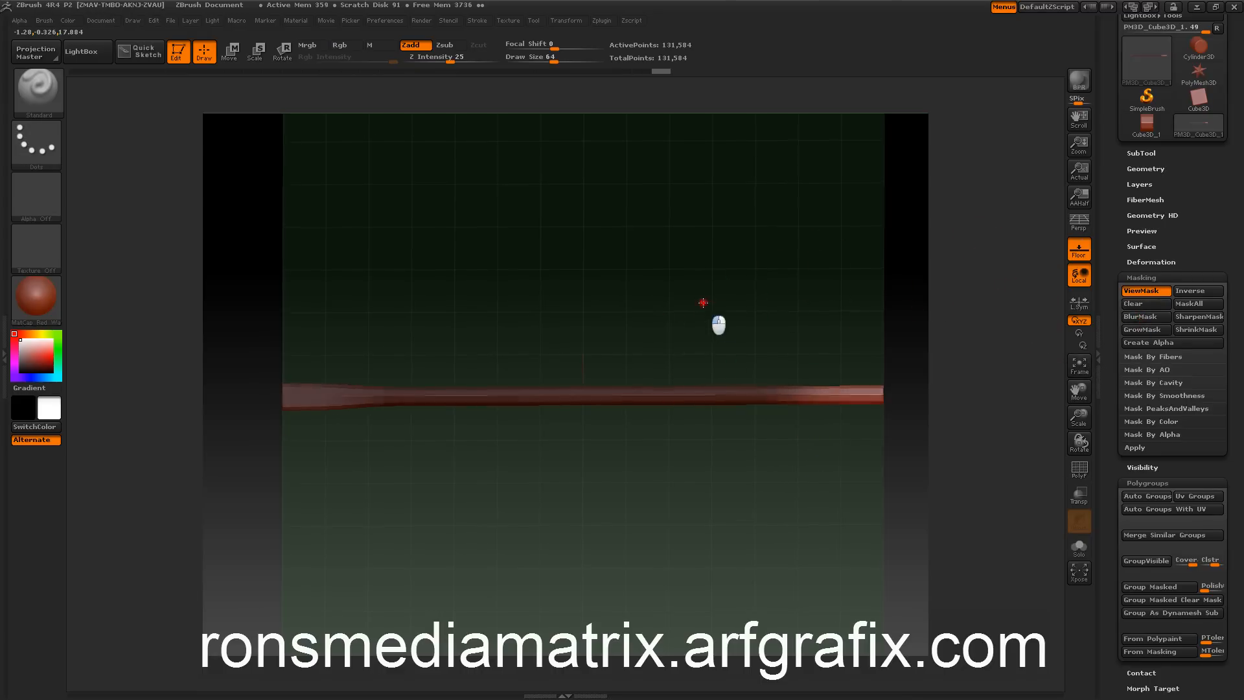
Step: Extend the mask so only a shorter section at the bar's right end stays unmasked, blur its edge, and show the Deformation options
left_click_drag(716, 324, 711, 208)
left_click_drag(699, 268, 596, 382)
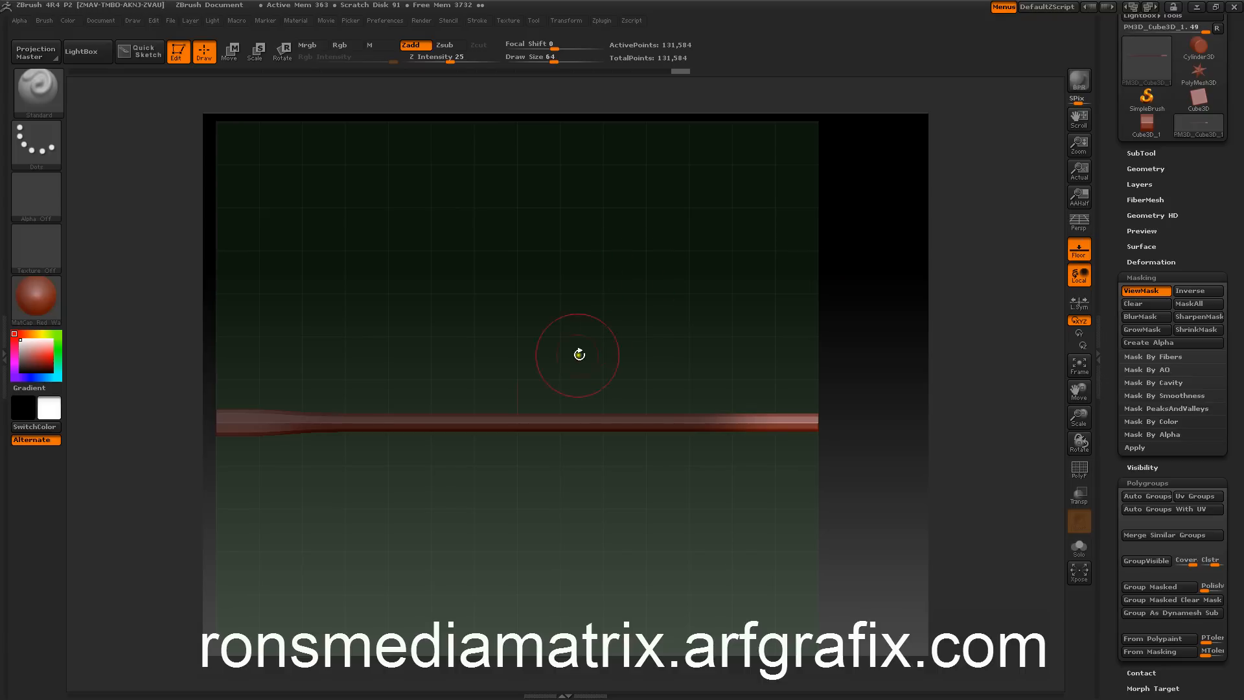
mouse_move(549, 350)
left_mouse_down("ctrl")
mouse_move(727, 425)
mouse_move(769, 459)
left_mouse_up("ctrl")
left_click_drag(770, 462, 771, 463, "ctrl")
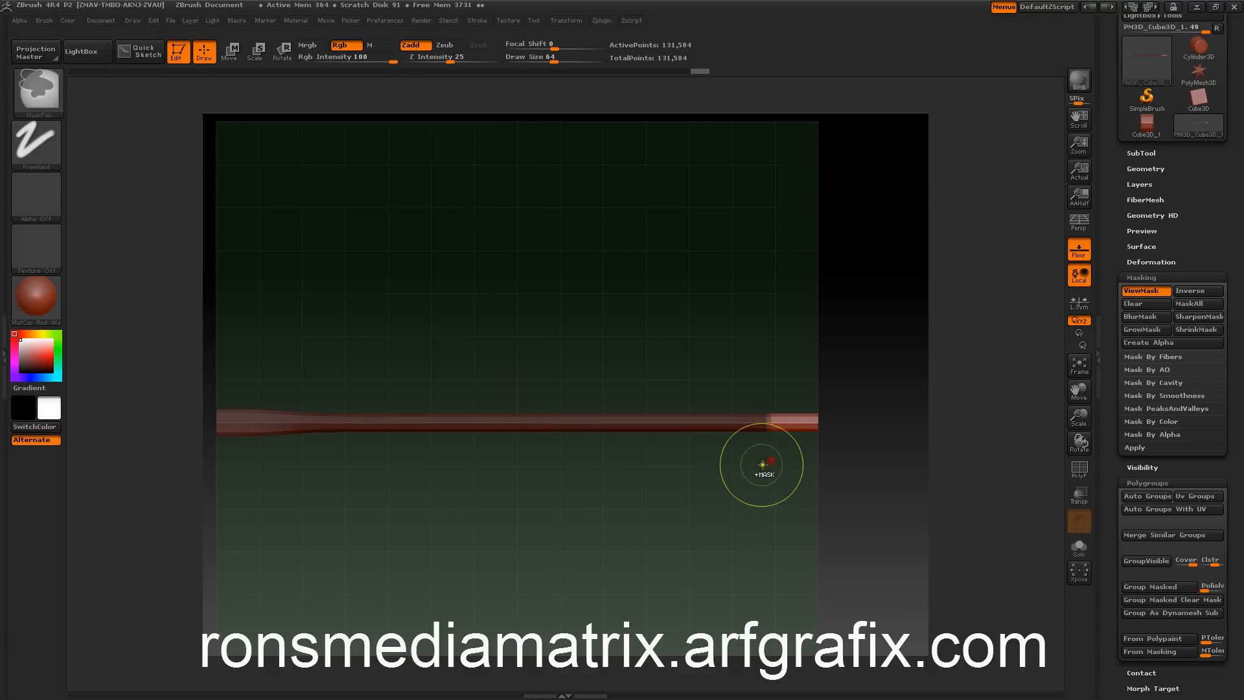
left_click(1139, 317)
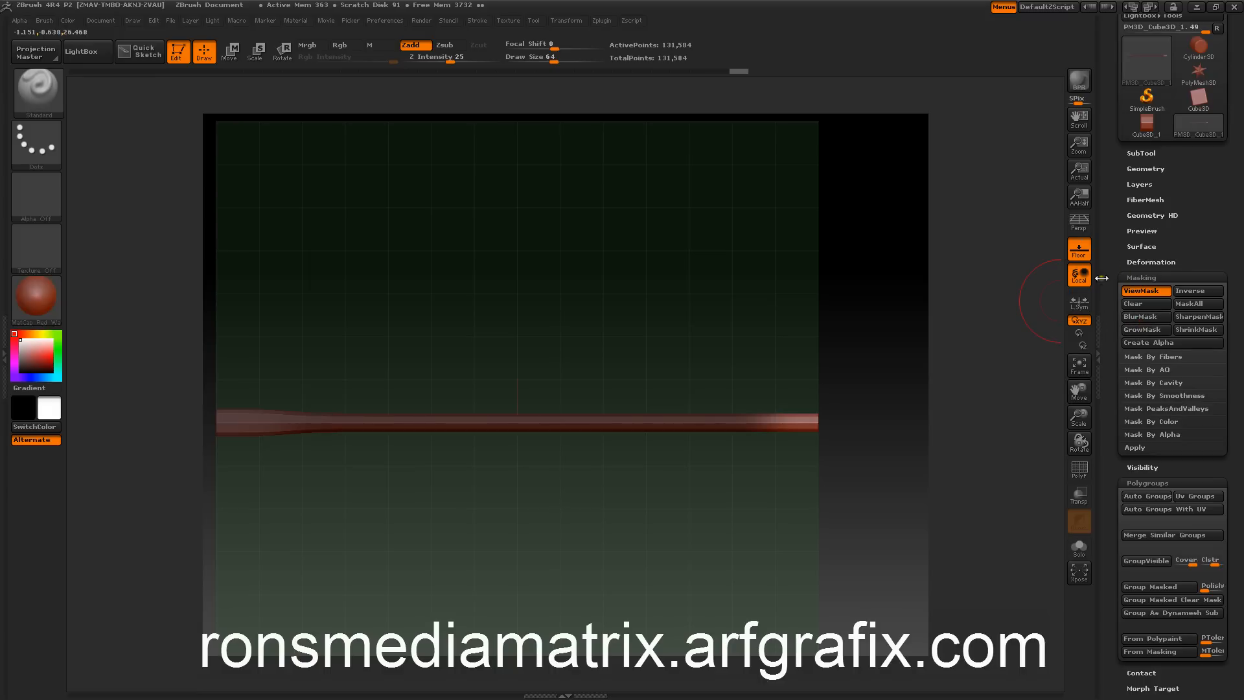
left_click(1131, 261)
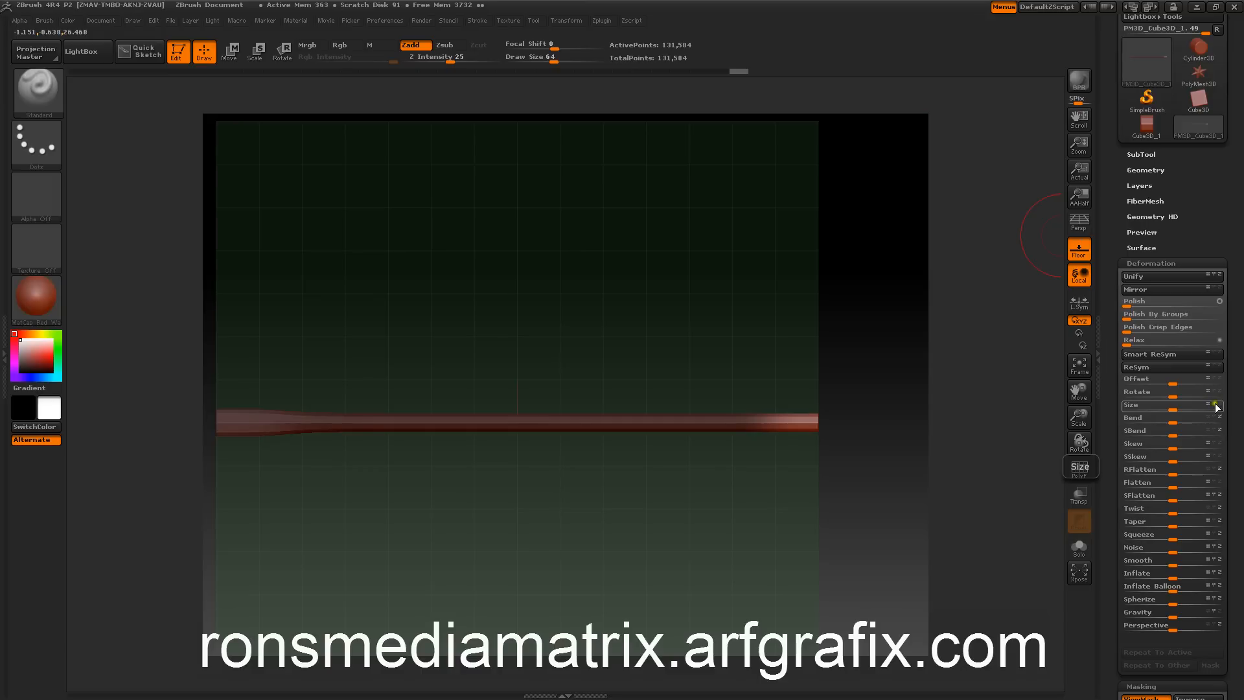
left_click_drag(1181, 407, 1210, 411)
left_click_drag(959, 309, 756, 298)
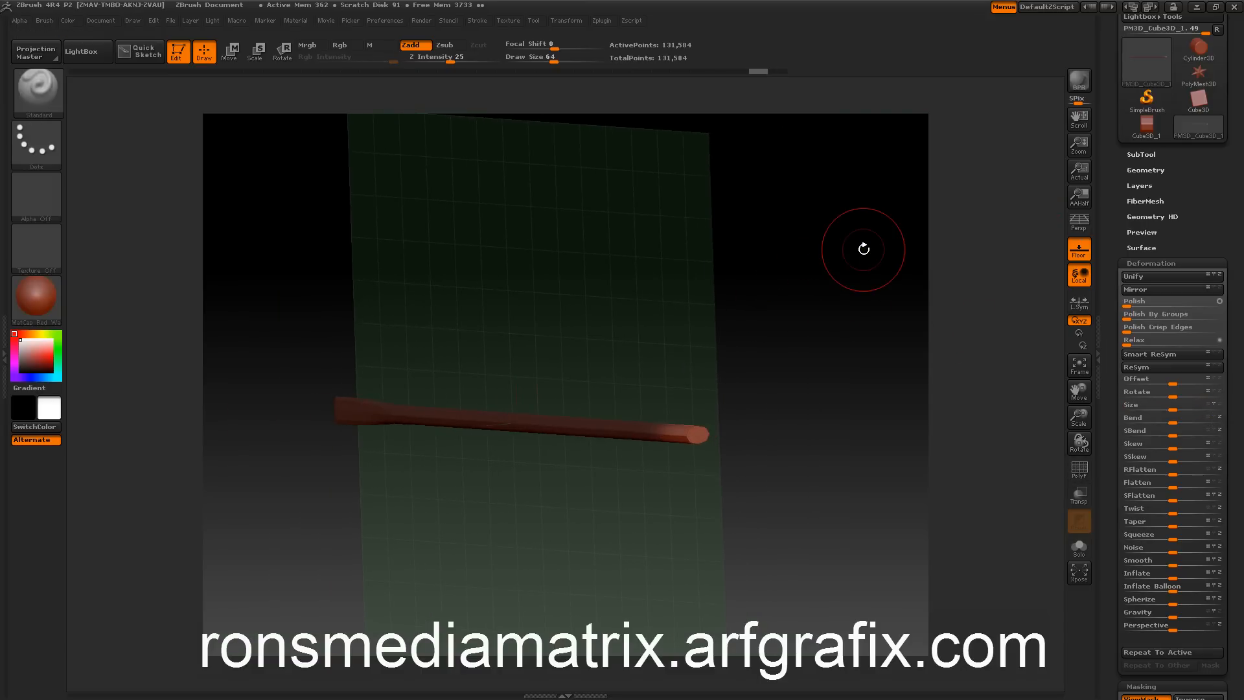
key("ctrl+z")
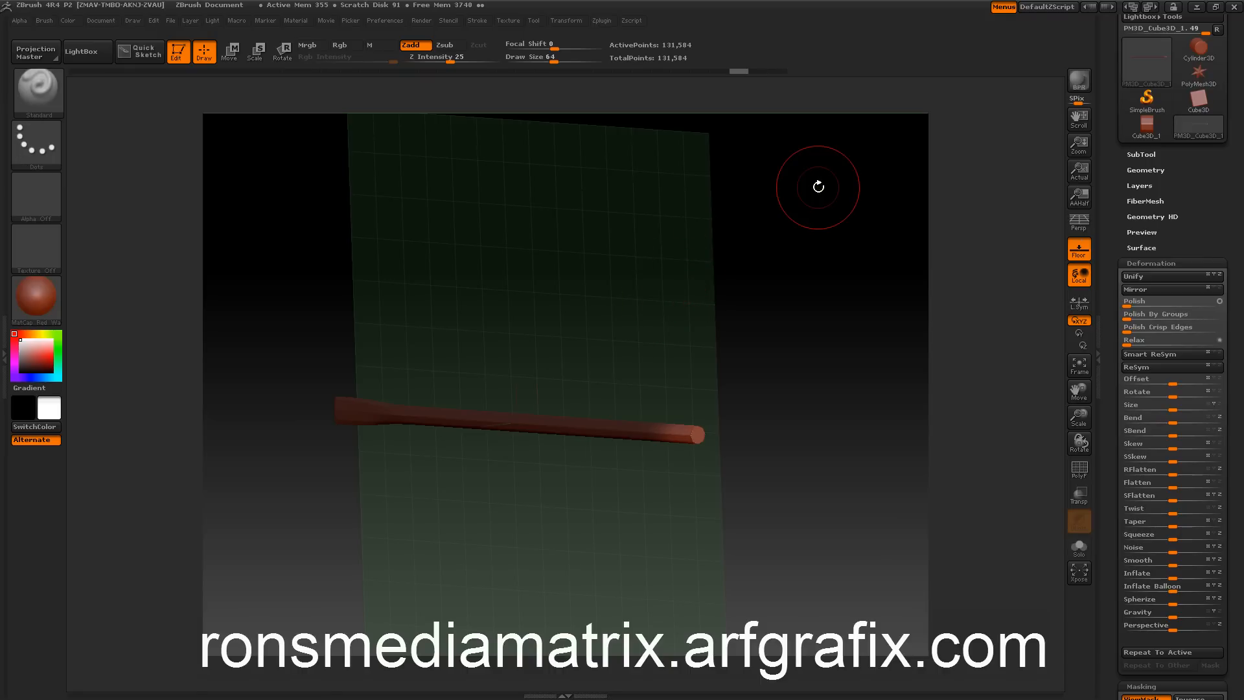
Step: Flatten the bar's unmasked right end along only the Y axis, and widen it along only the X axis with a Size deformation of 72
left_click_drag(648, 294, 631, 314, "shift")
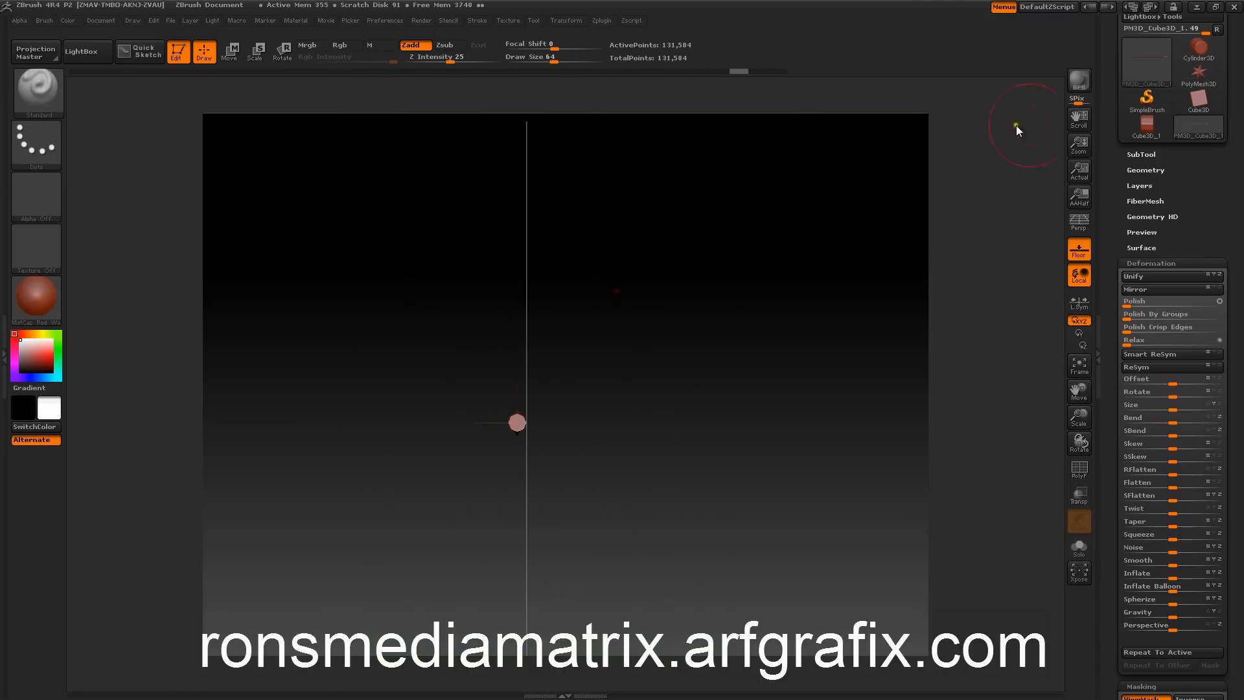
left_click_drag(1190, 407, 1131, 406)
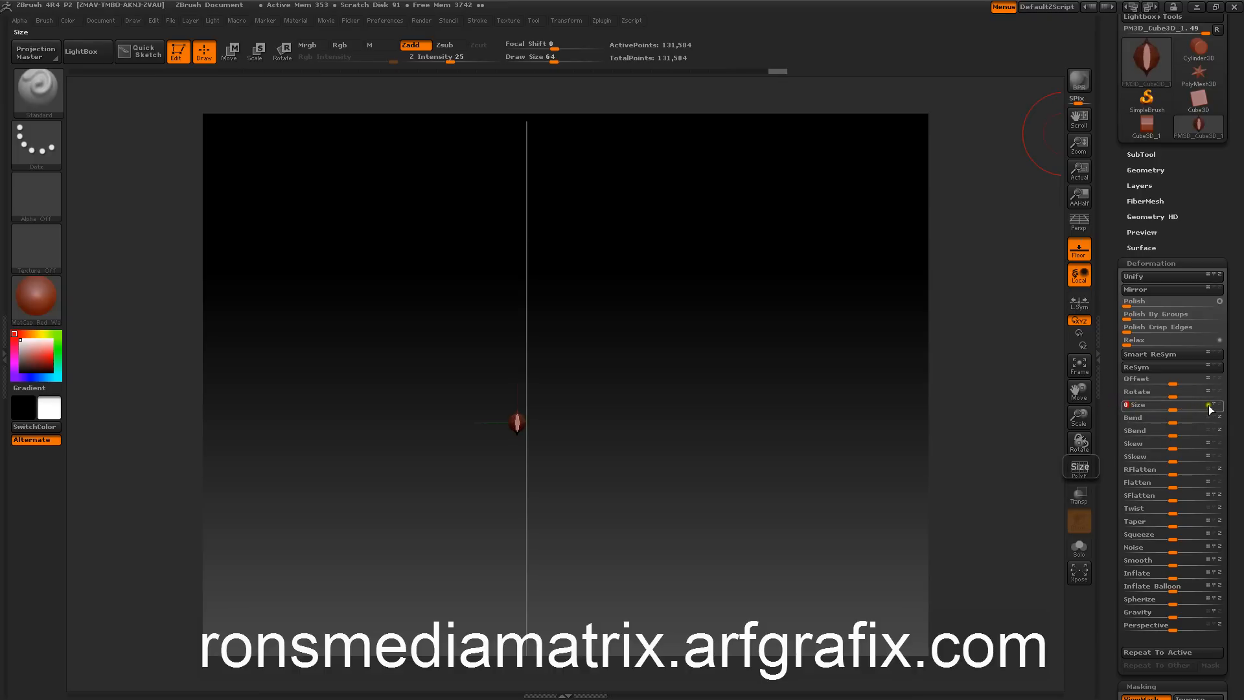
left_click(1168, 405)
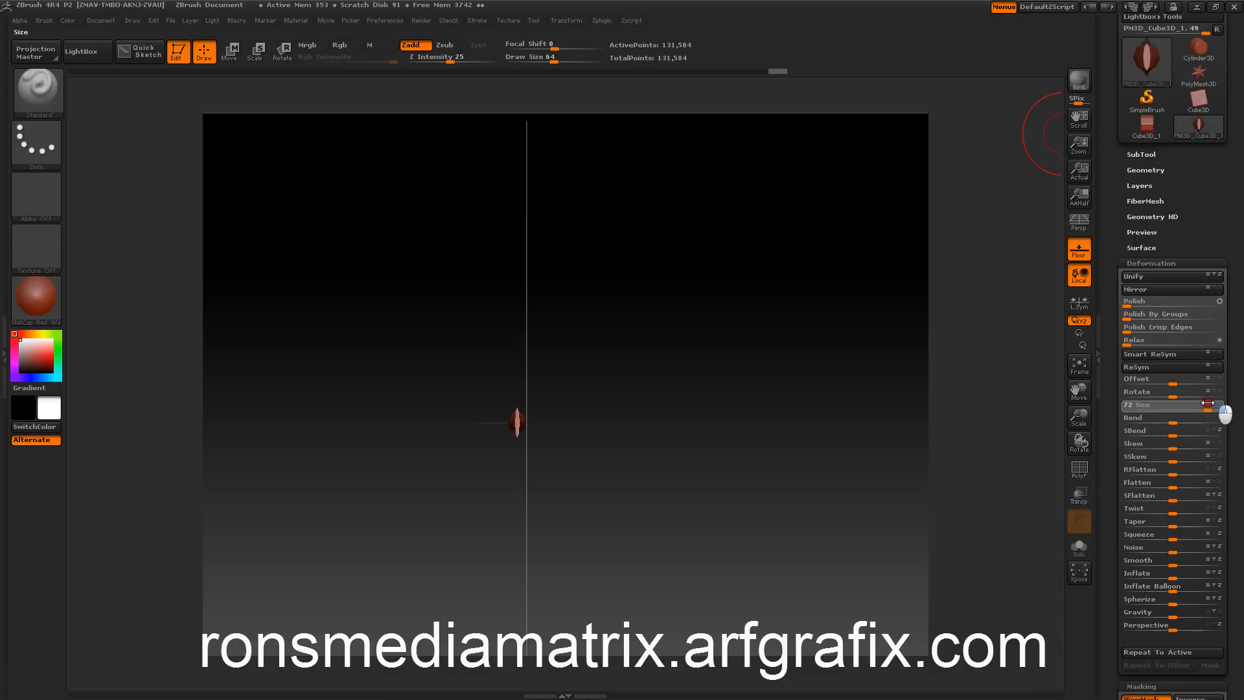
left_click_drag(1208, 403, 1209, 403)
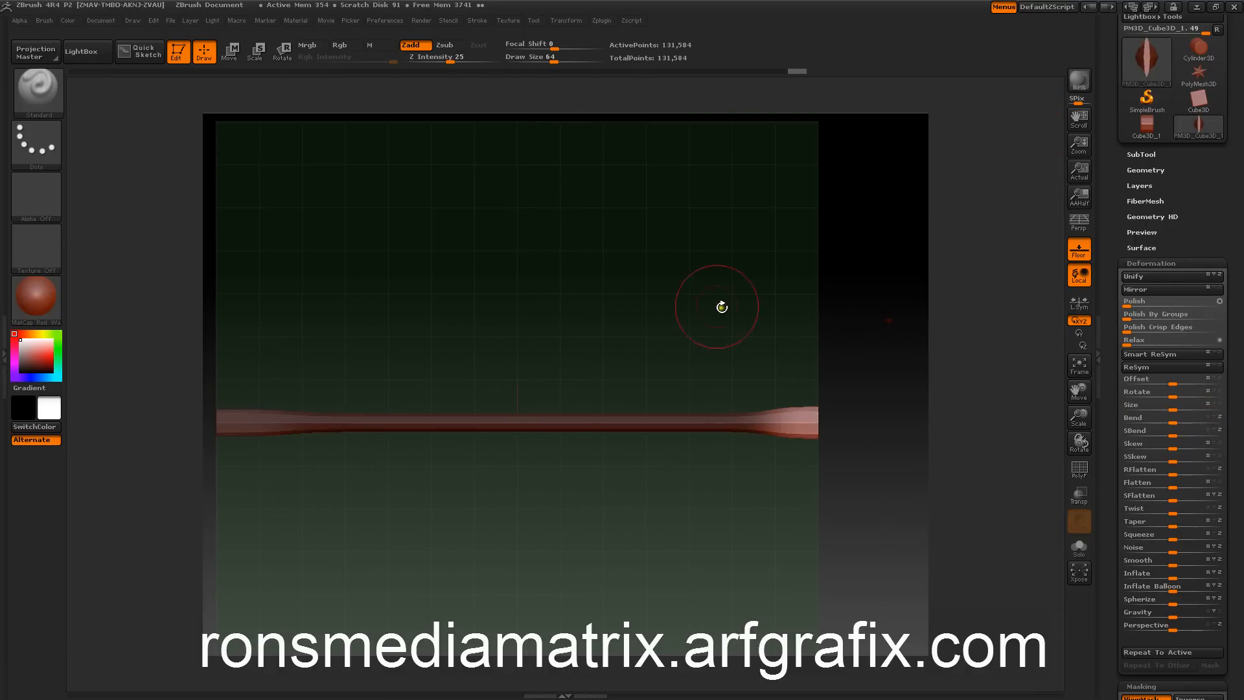
Step: Set the brush's Draw Size to 78
key("space")
mouse_move(624, 317)
left_mouse_down()
mouse_move(652, 313)
mouse_move(597, 300)
left_mouse_up()
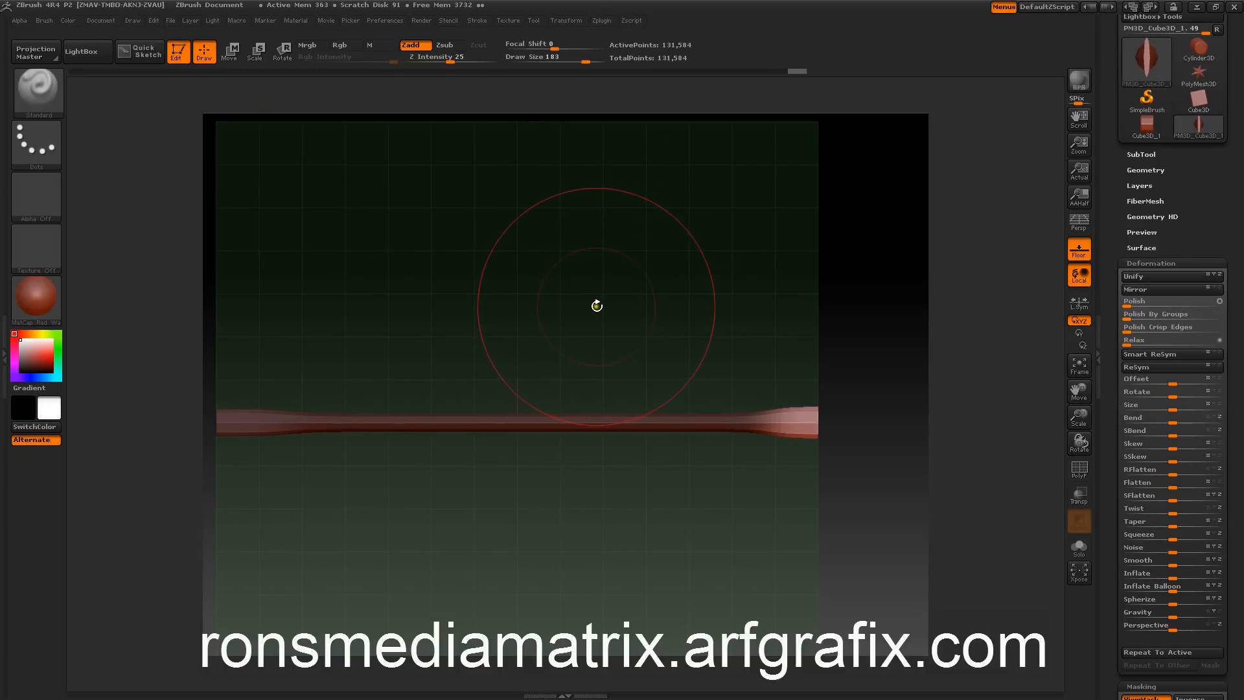
key("s")
mouse_move(596, 306)
left_mouse_down()
mouse_move(490, 309)
mouse_move(570, 310)
left_mouse_up()
Step: Replace the current mask with one covering all but about the right fifth of the bar in side view, and blur its edge
mouse_move(657, 327)
left_mouse_down()
mouse_move(655, 228)
mouse_move(636, 277)
mouse_move(609, 257)
left_mouse_up()
mouse_move(644, 342)
left_mouse_down("shift")
mouse_move(634, 256)
mouse_move(606, 311)
mouse_move(627, 311)
left_mouse_up("shift")
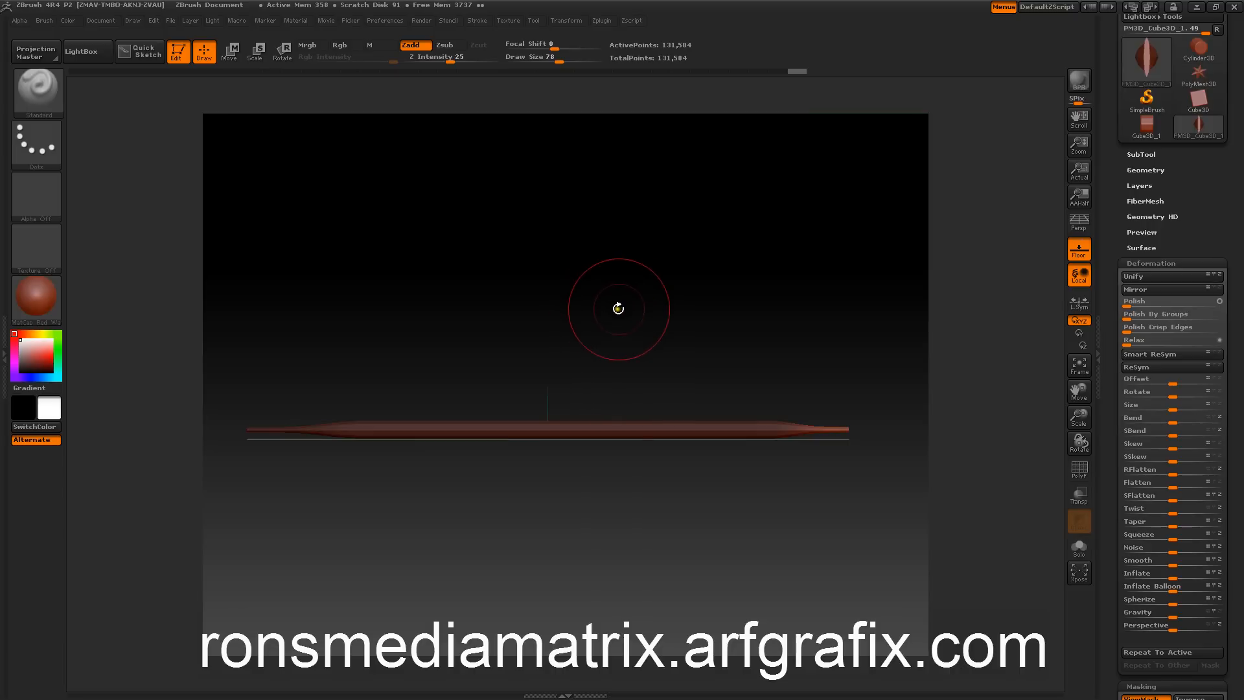
left_click(1132, 261)
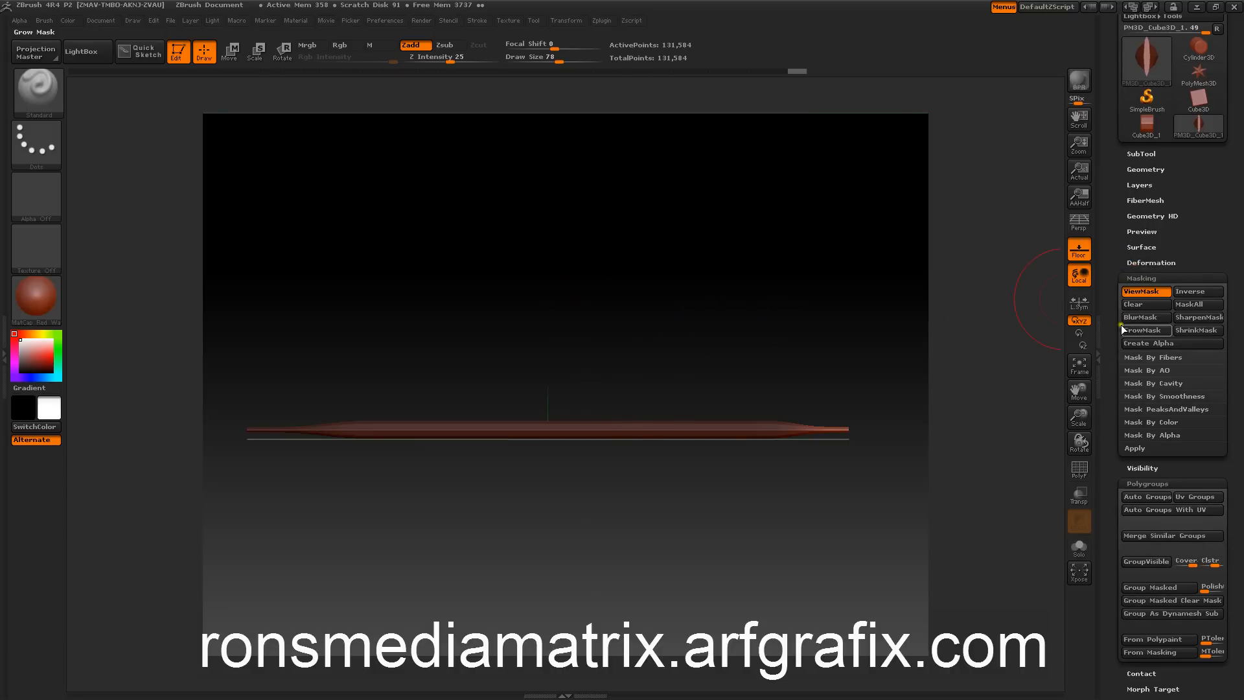
left_click(1126, 306)
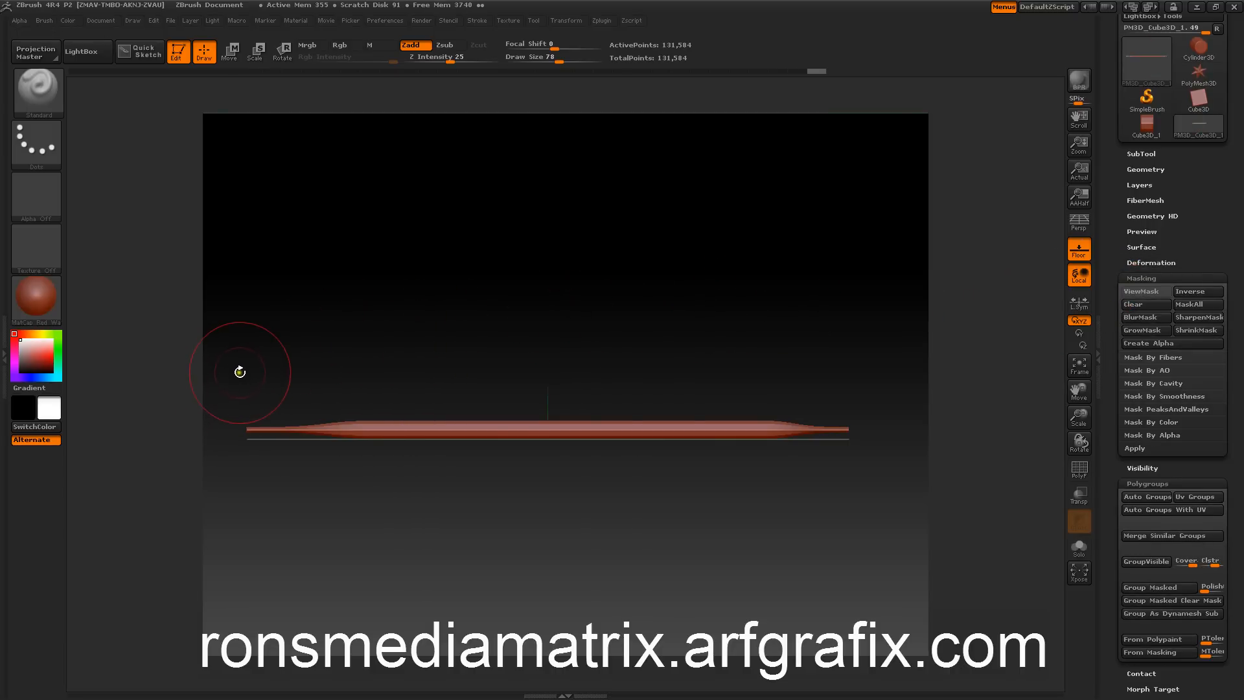
mouse_move(227, 367)
left_mouse_down("ctrl")
mouse_move(247, 397)
mouse_move(708, 436)
mouse_move(739, 474)
left_mouse_up("ctrl")
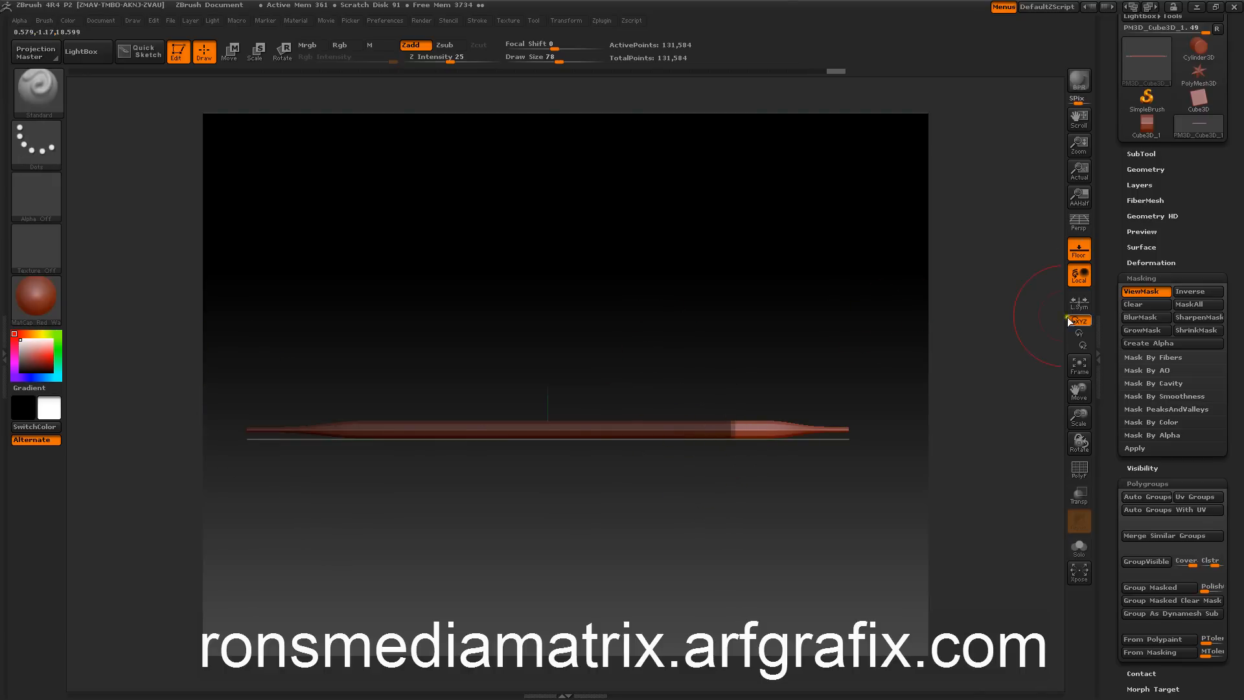
left_click(1132, 306)
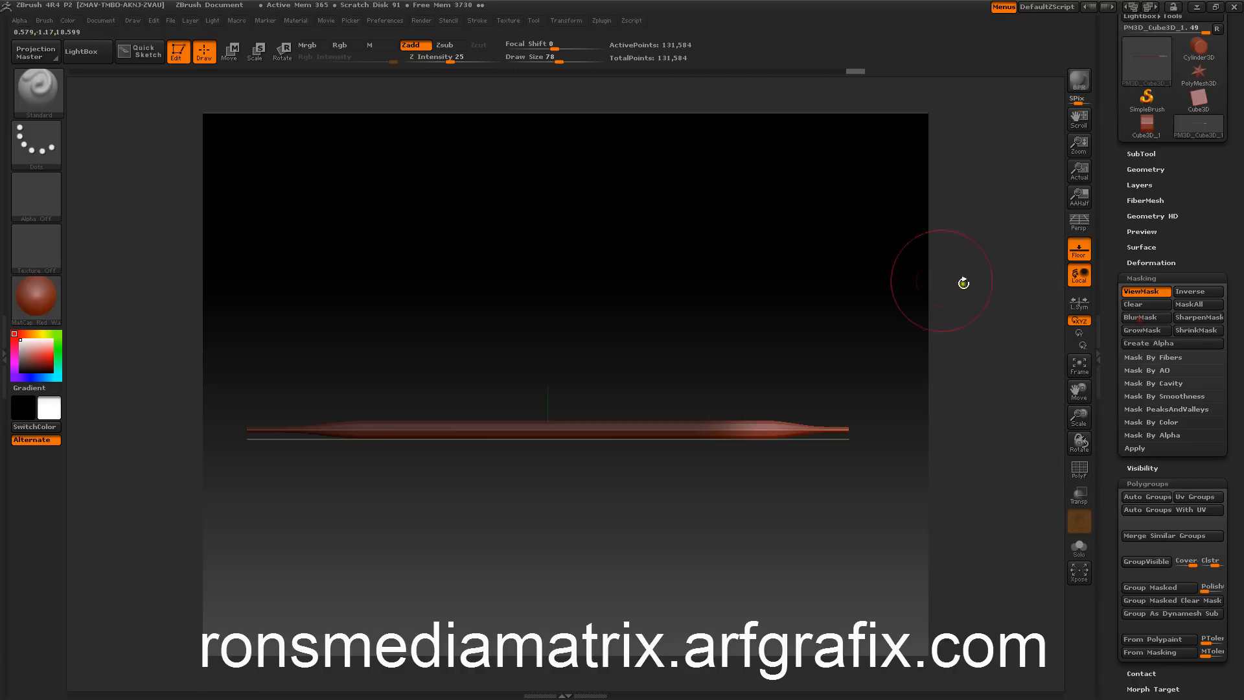
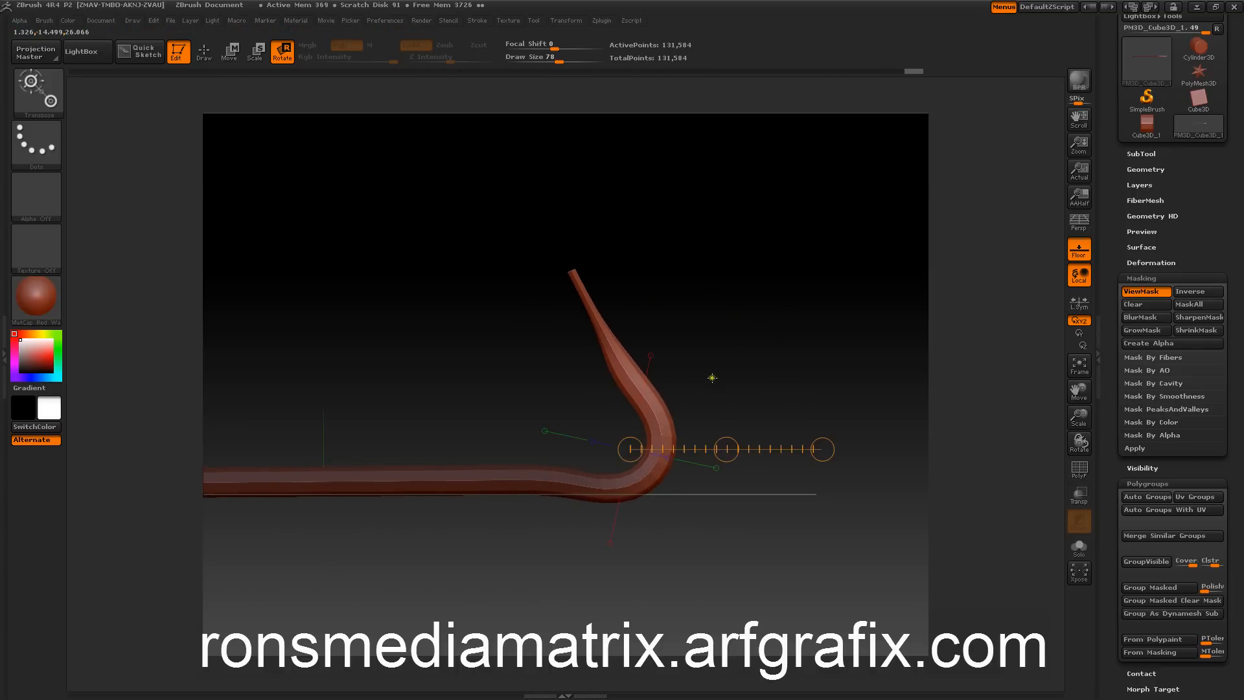
Step: Rotate the bar's unmasked end further back over the shaft with a Rotate transpose line to tighten the hook
left_click_drag(820, 438, 537, 295)
left_click_drag(603, 402, 608, 392)
left_click_drag(539, 298, 495, 335)
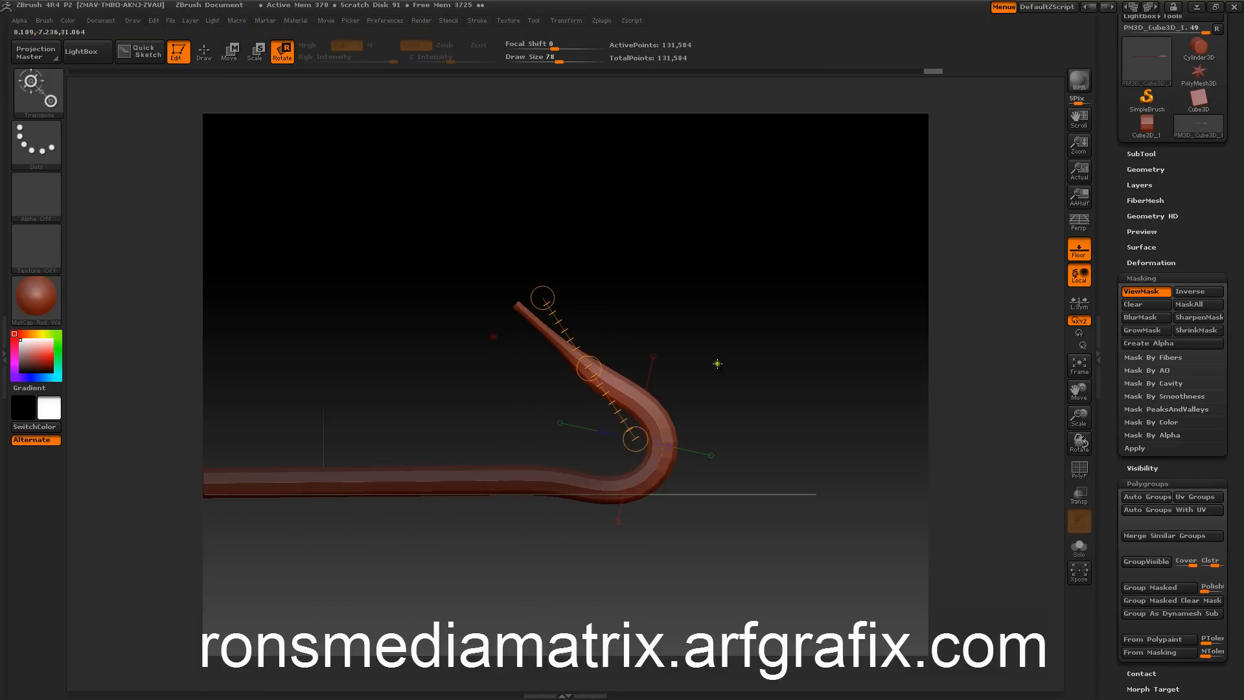
left_click_drag(717, 364, 672, 310)
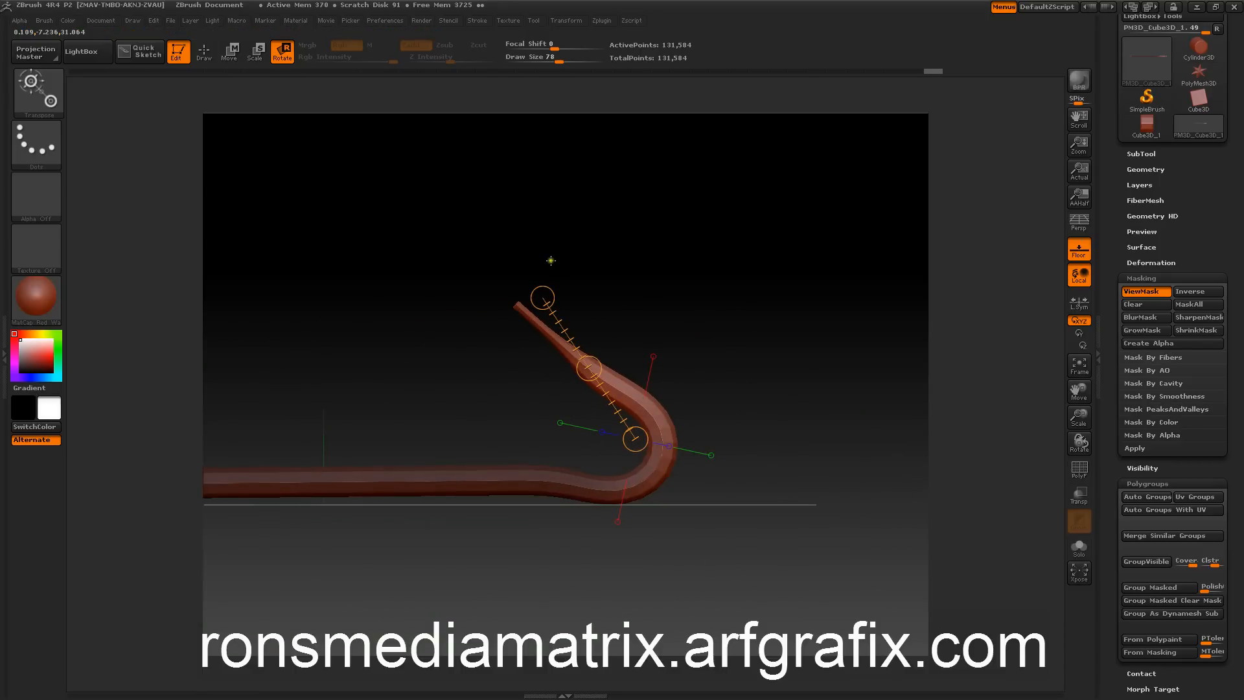
left_click_drag(675, 245, 698, 286)
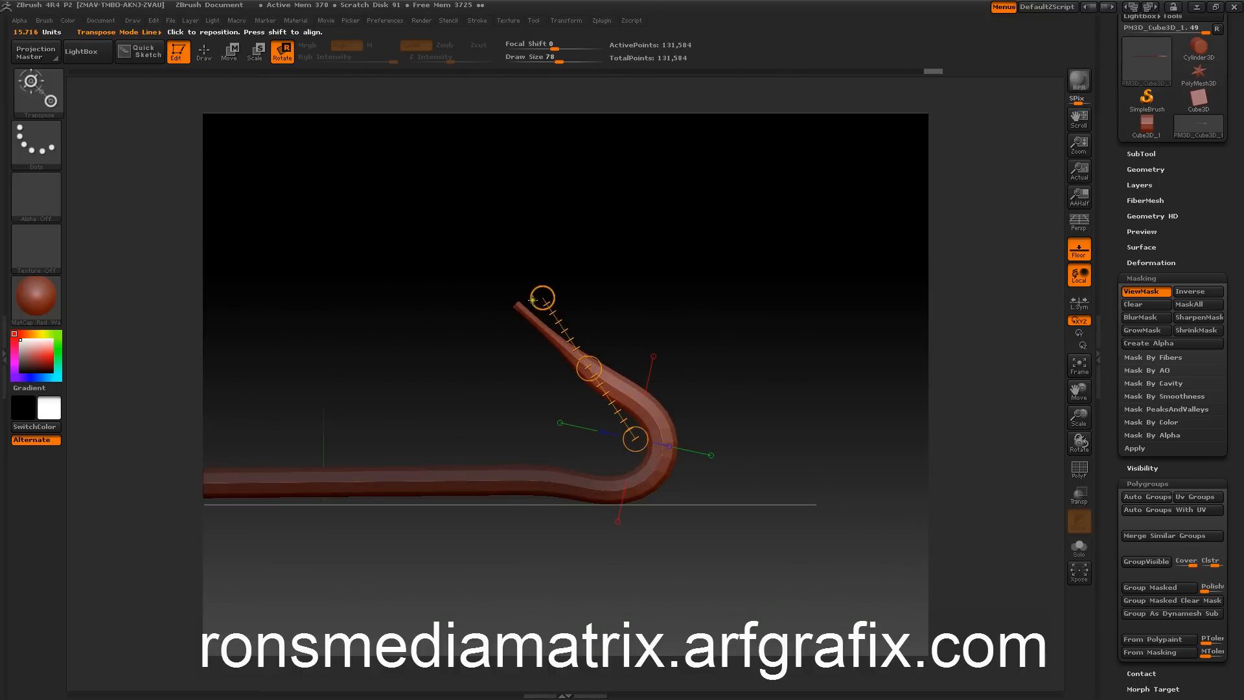
left_click_drag(535, 295, 557, 279)
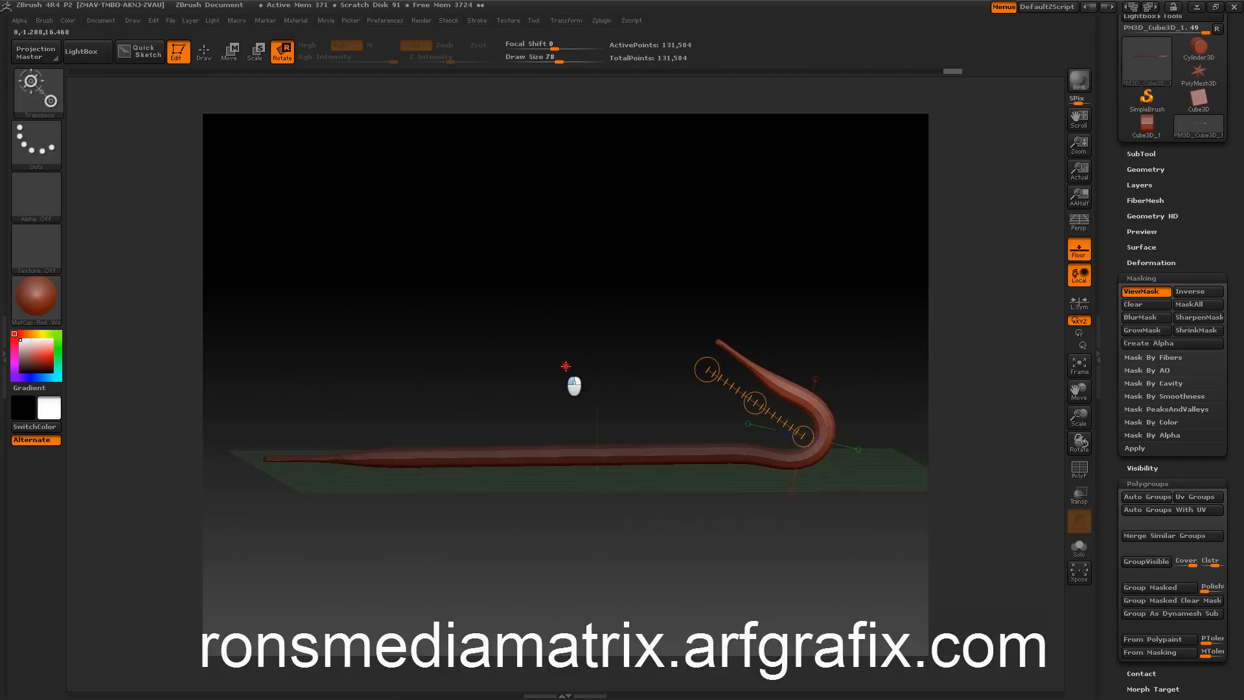
Step: Place a Move transpose line along the shaft at the bend and nudge the hooked end slightly outward
left_click_drag(566, 367, 614, 443)
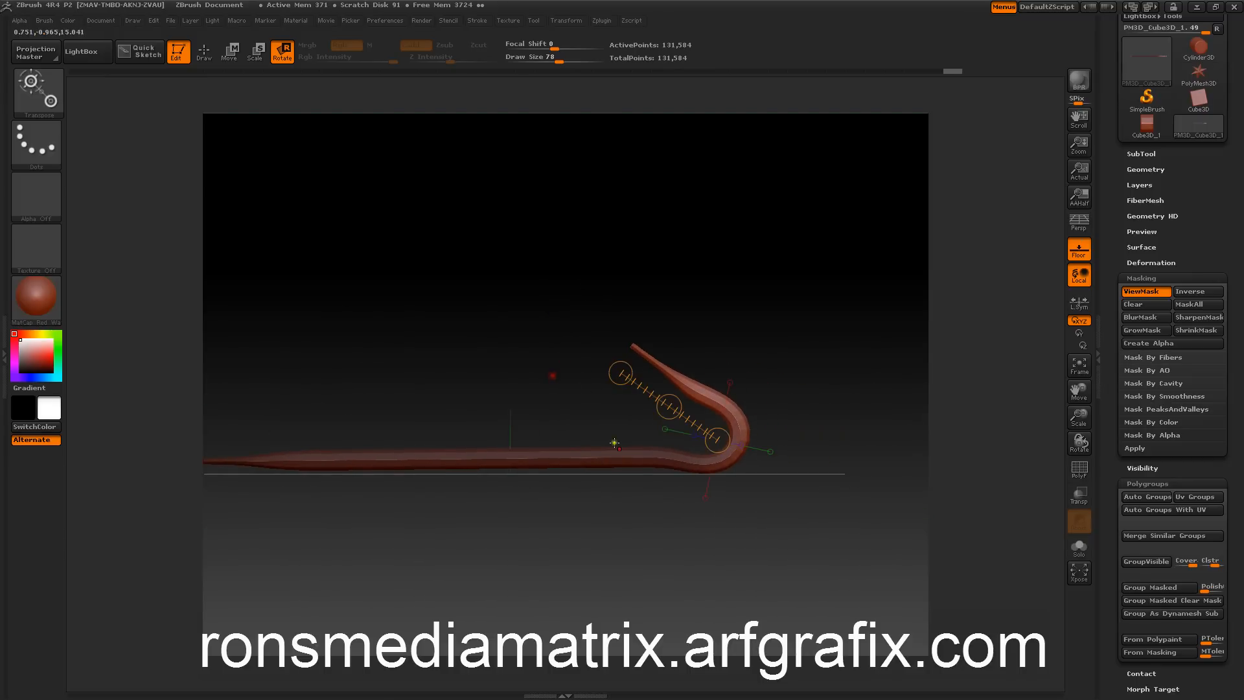
left_click(230, 52)
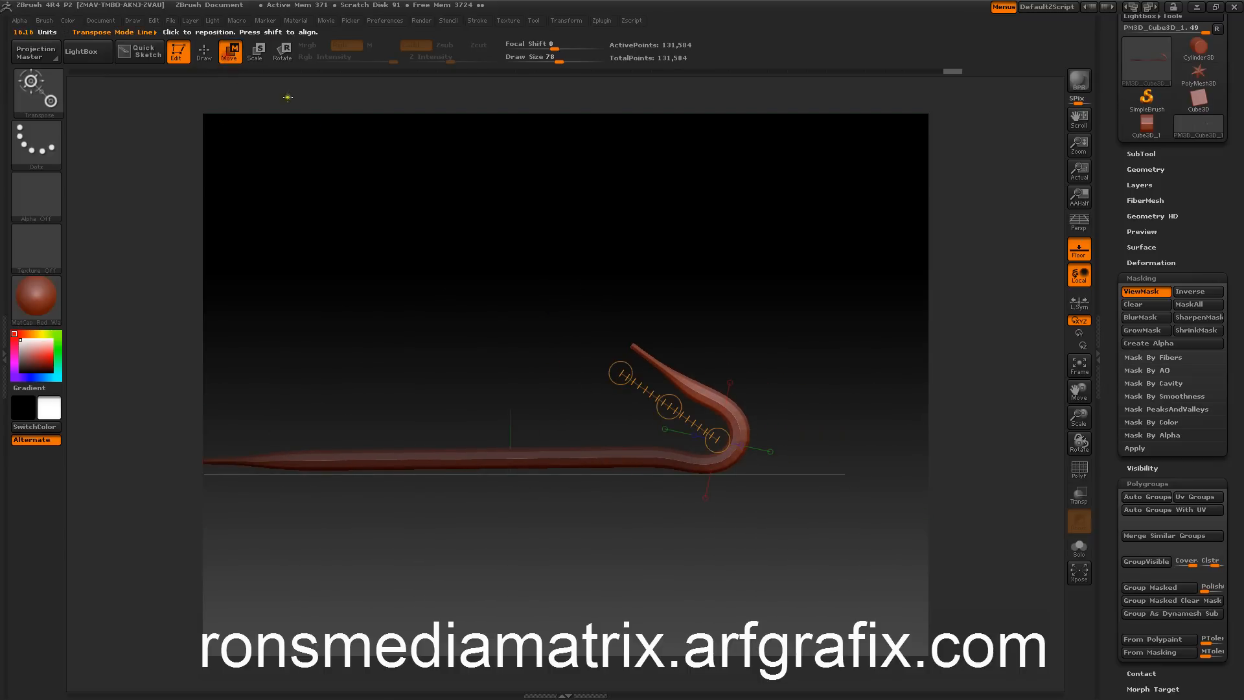
left_click_drag(609, 456, 762, 454)
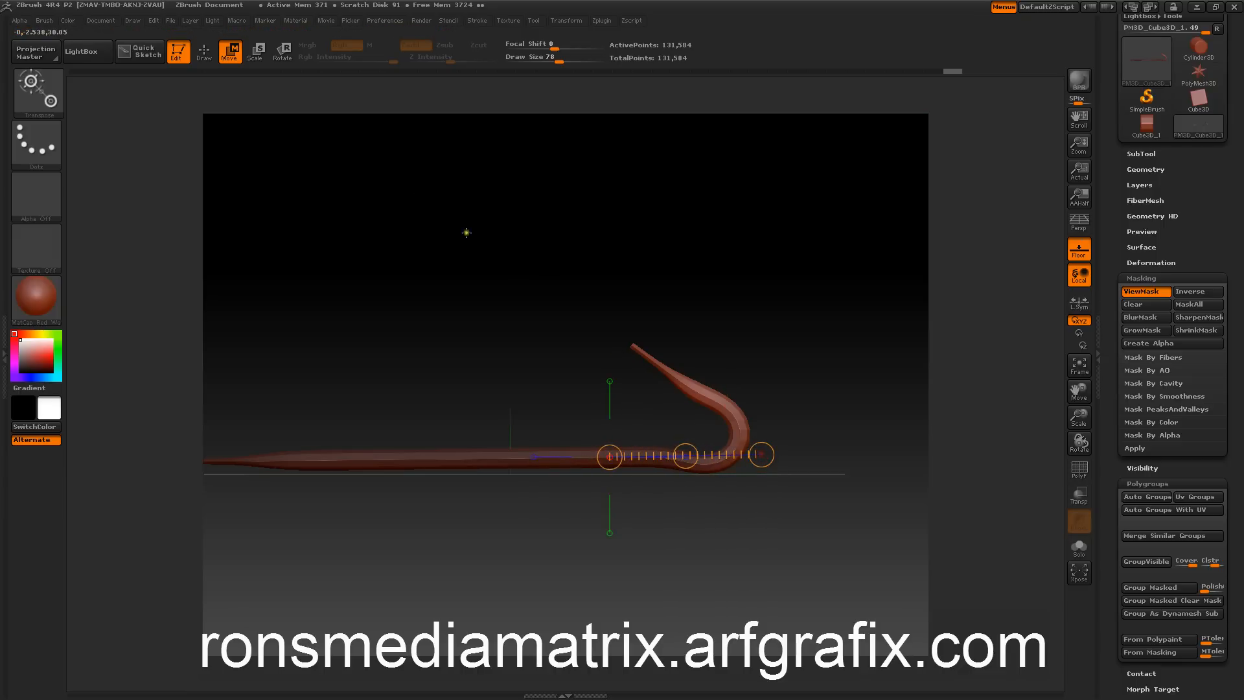
left_click_drag(685, 456, 685, 449)
key("ctrl+z")
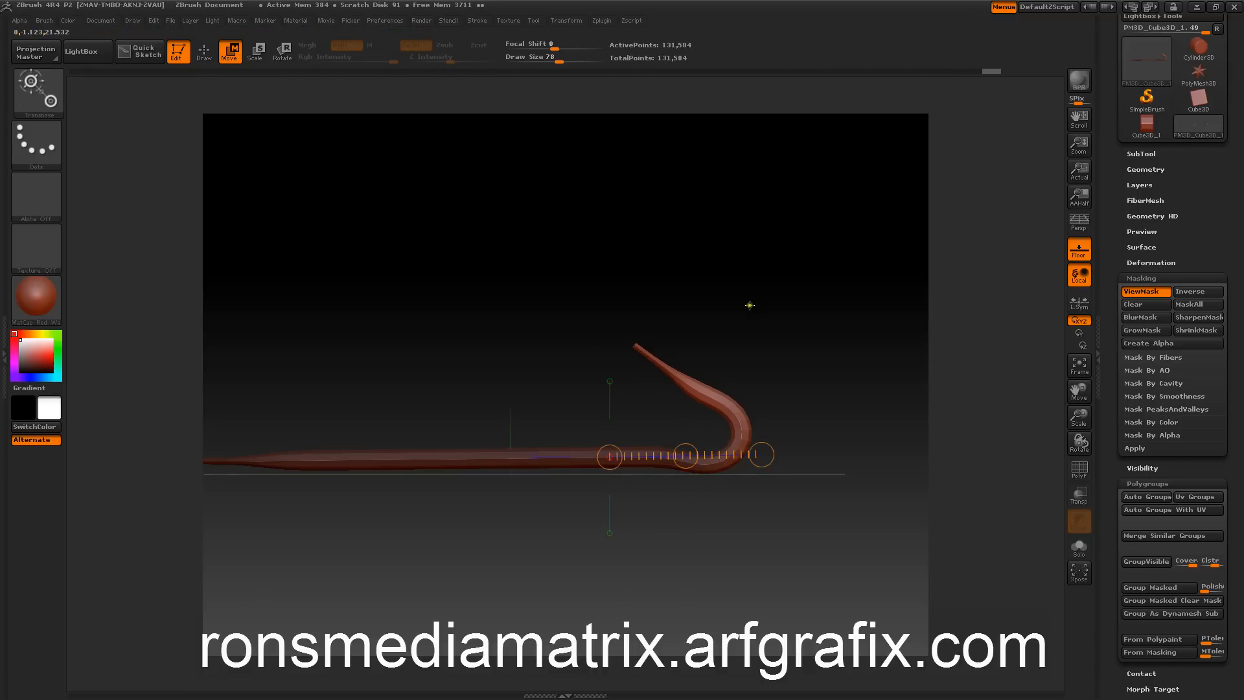
left_click_drag(649, 461, 723, 461)
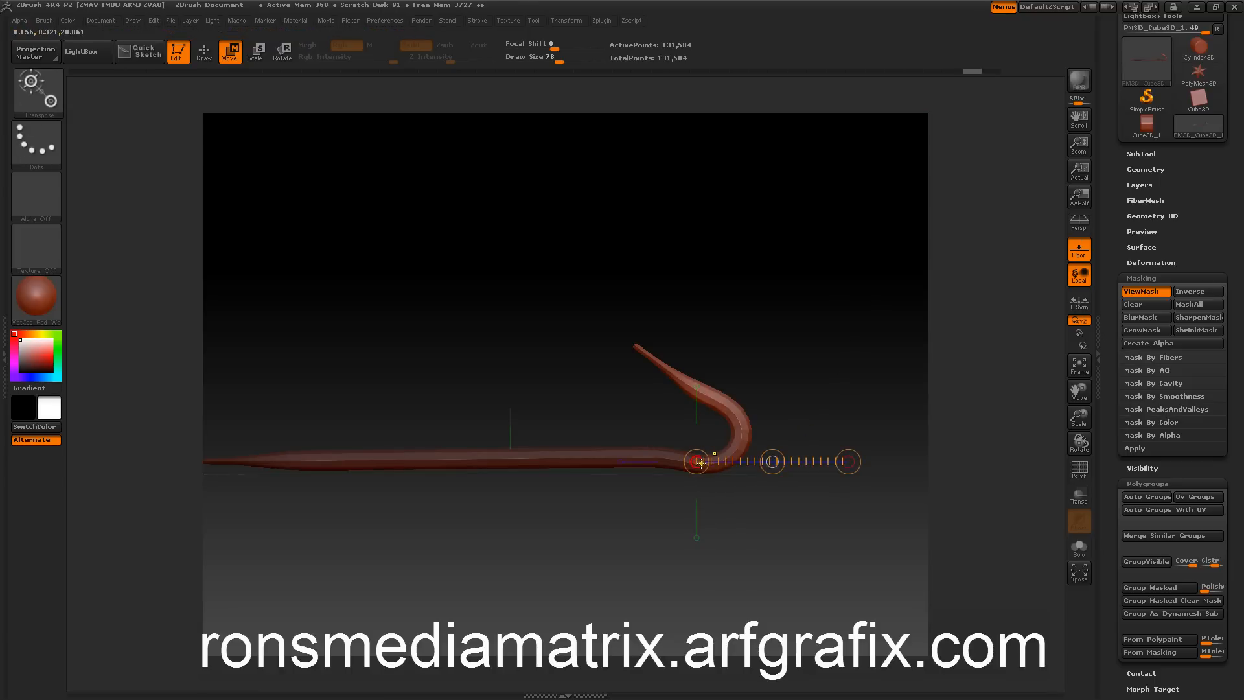
left_click_drag(699, 462, 717, 475, "ctrl")
key("ctrl+z")
Step: Return to Draw mode and clear the mask from the hooked bar
mouse_move(693, 262)
left_mouse_down()
mouse_move(664, 264)
mouse_move(696, 255)
left_mouse_up()
left_click(204, 52)
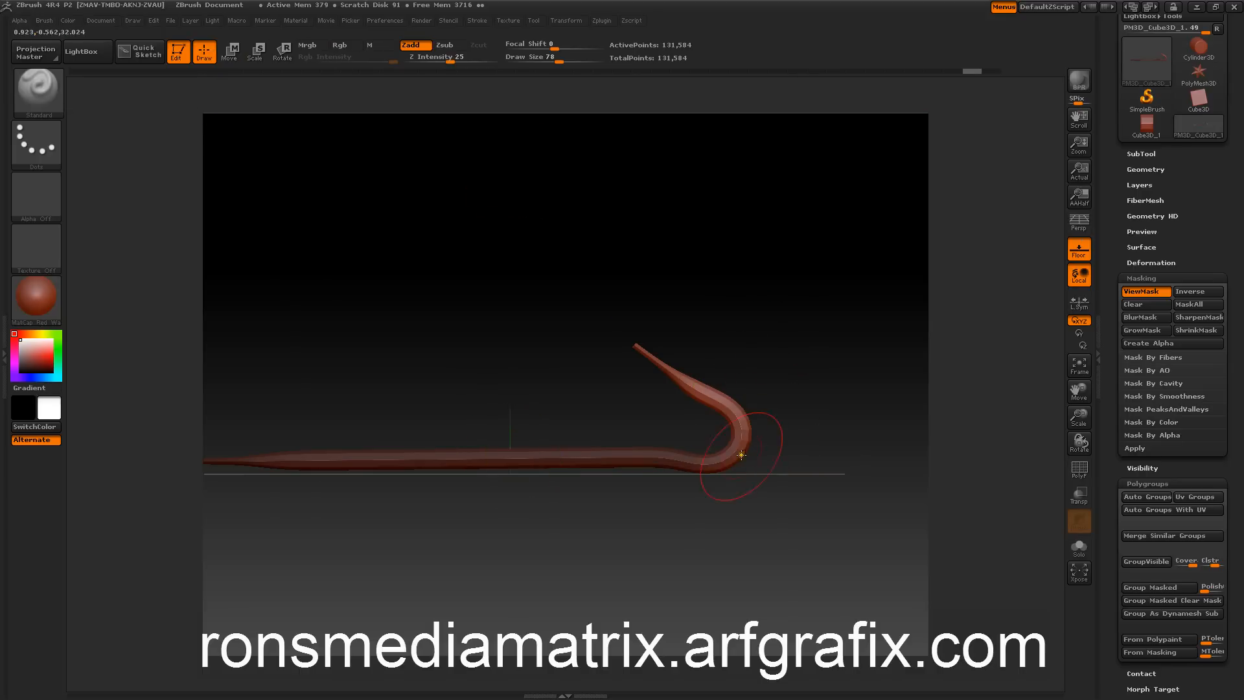
mouse_move(648, 414)
left_mouse_down()
mouse_move(580, 434)
mouse_move(519, 422)
mouse_move(536, 431)
mouse_move(576, 403)
left_mouse_up()
left_click_drag(506, 289, 551, 331)
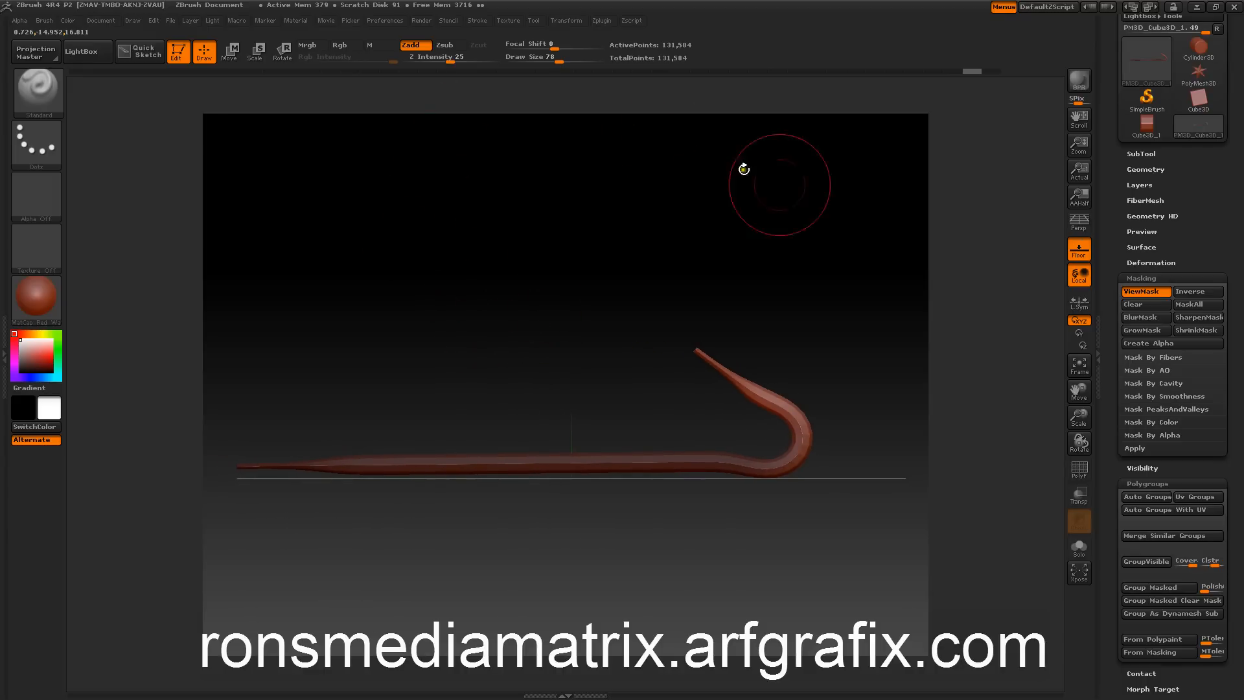
left_click(1135, 304)
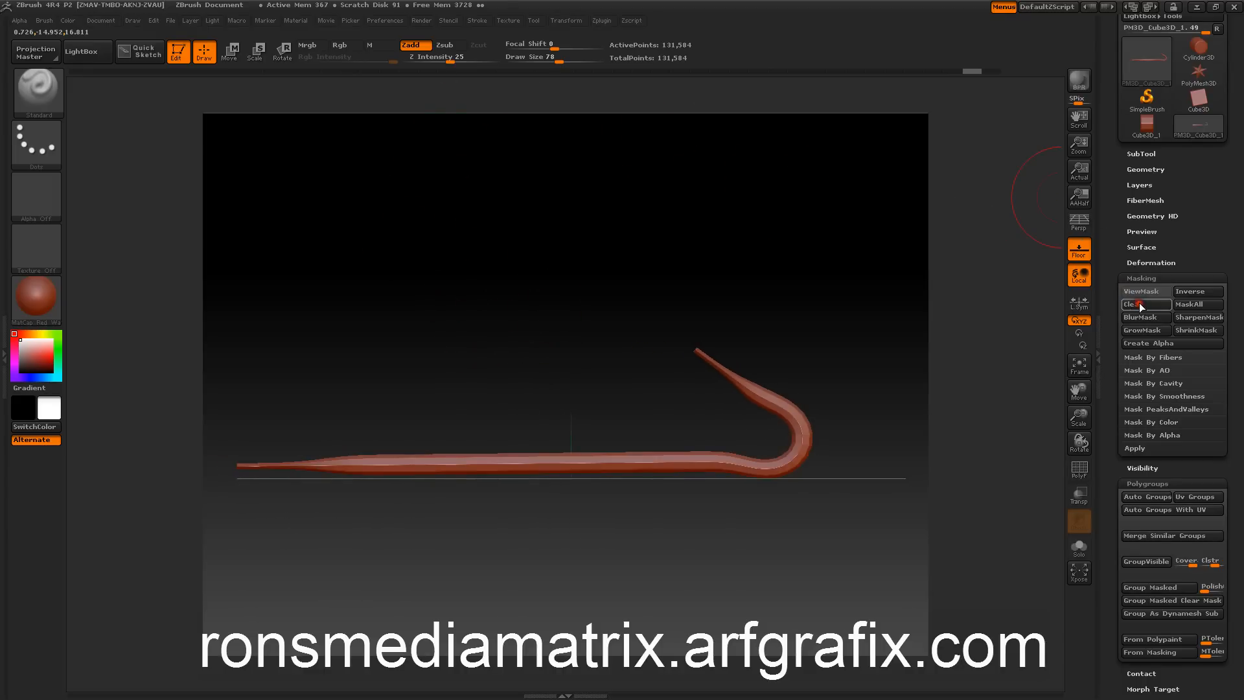
left_click_drag(674, 275, 624, 298)
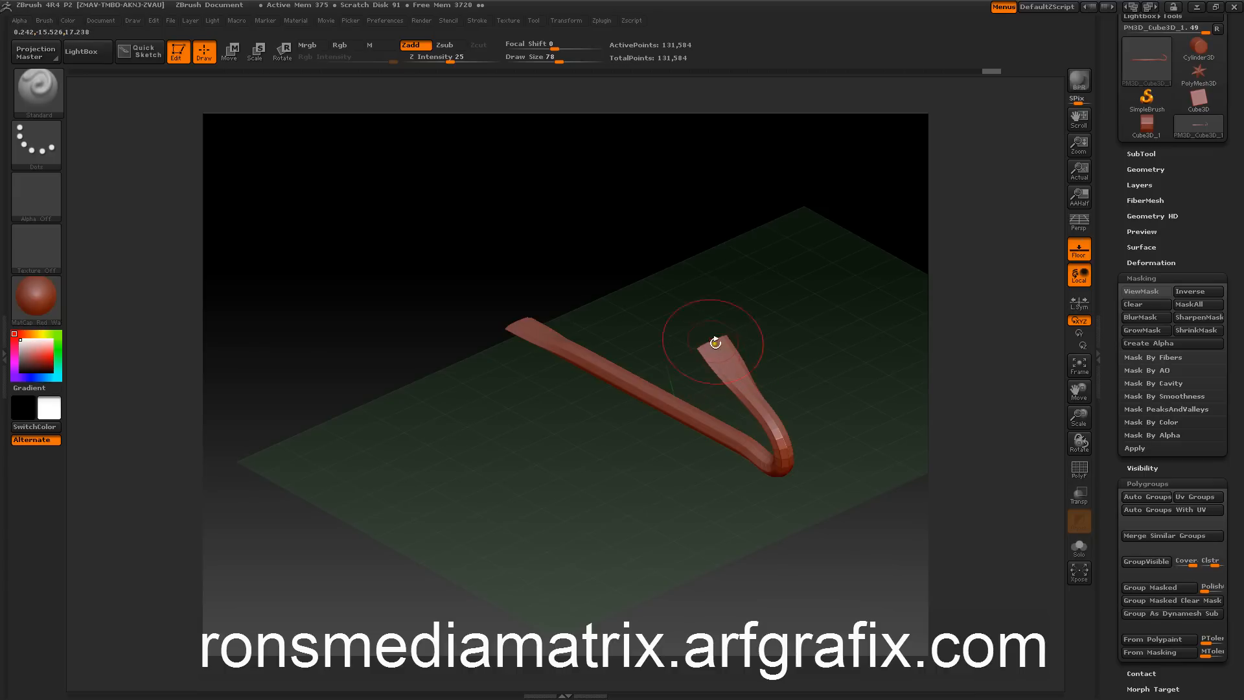
Step: Remesh the hooked bar with DynaMesh at a resolution of 256
mouse_move(626, 267)
left_mouse_down()
mouse_move(641, 283)
mouse_move(691, 266)
mouse_move(648, 260)
left_mouse_up()
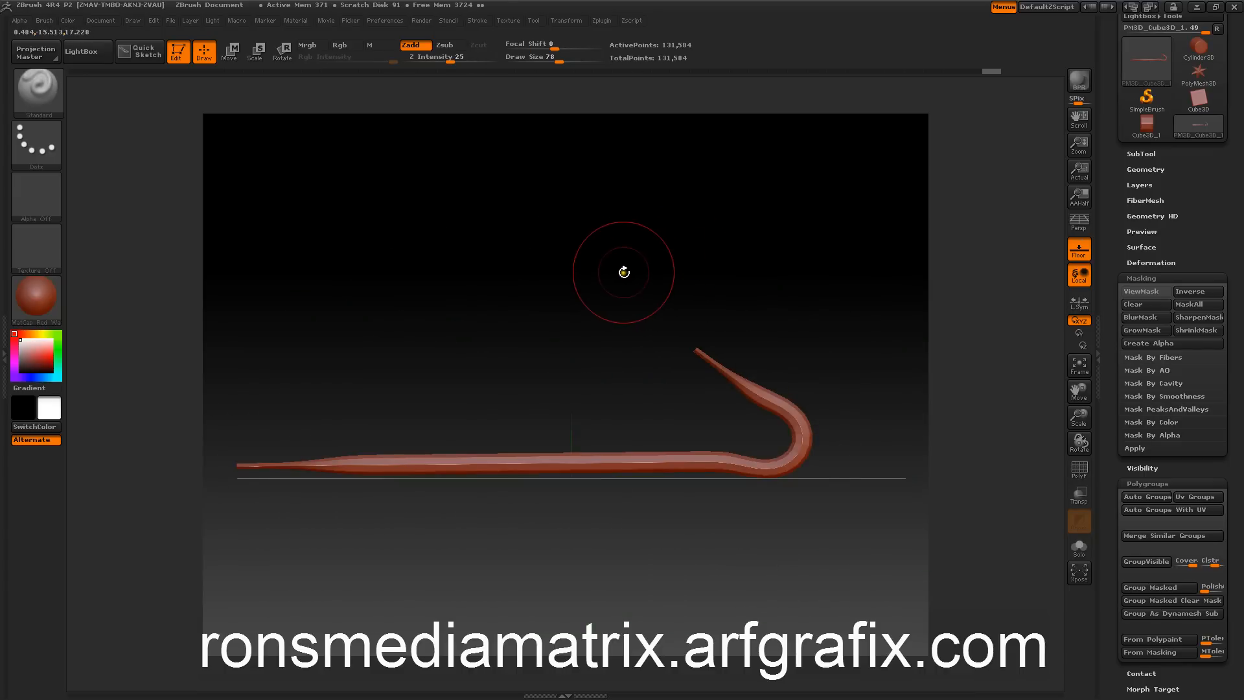
left_click(1131, 278)
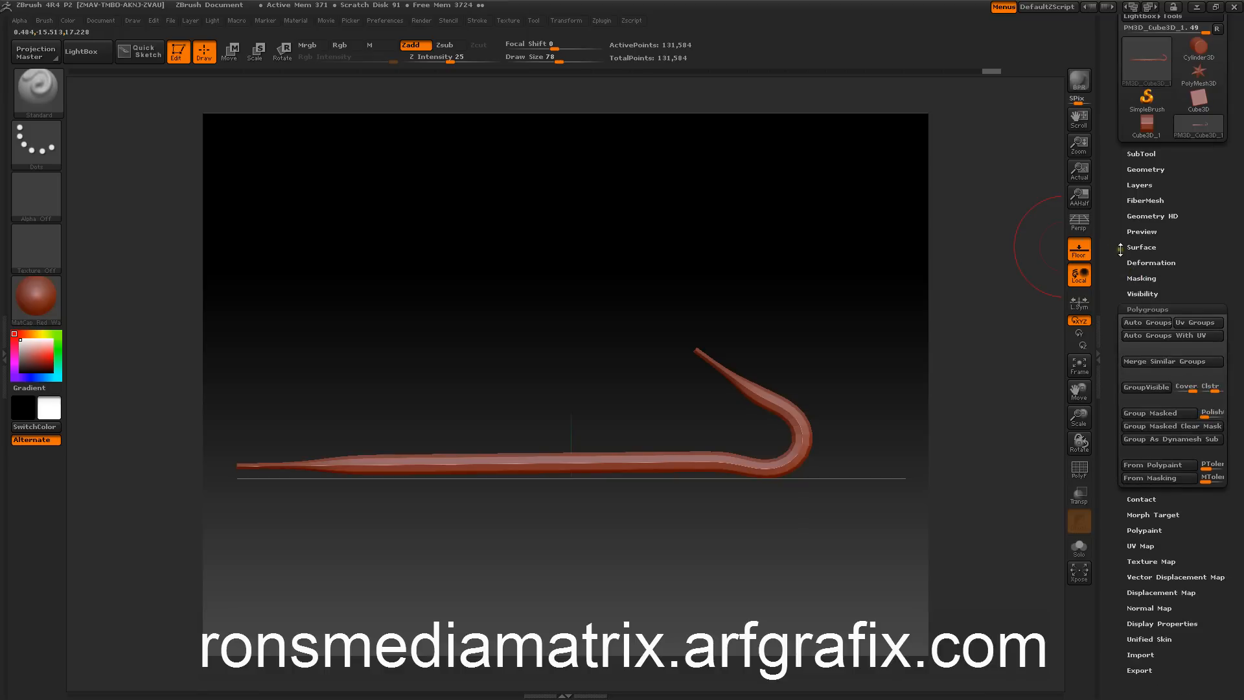
scroll(1115, 247, "up", 3)
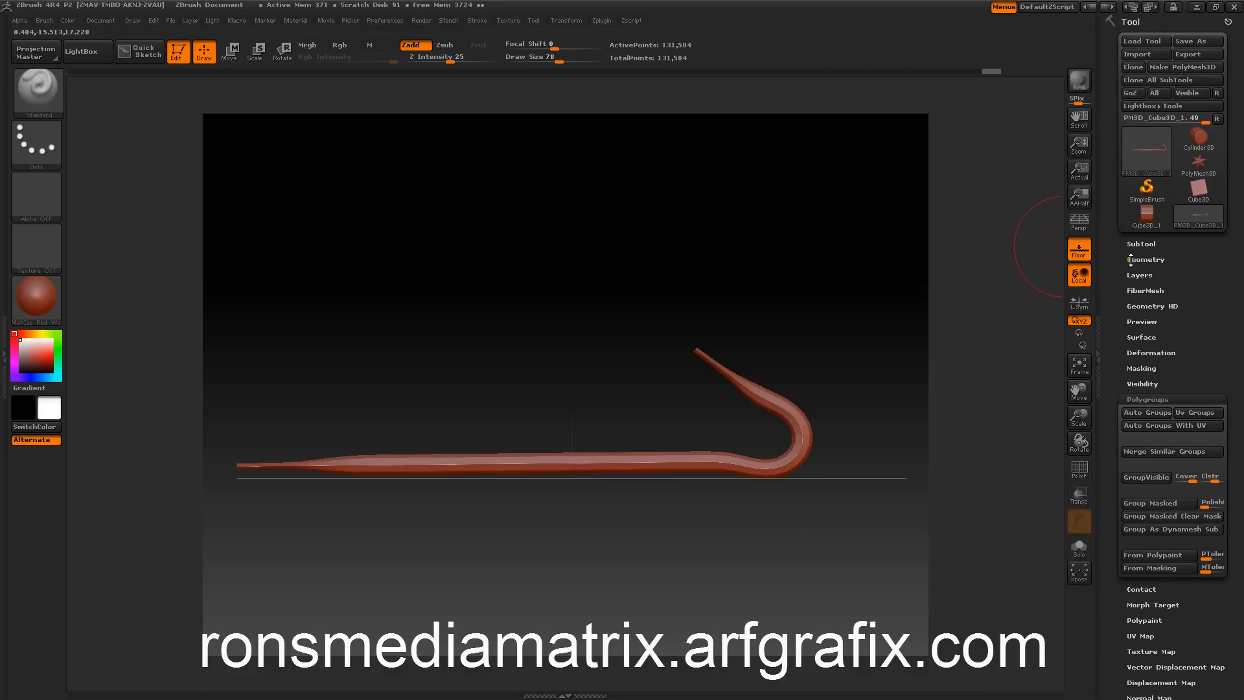
left_click(1131, 260)
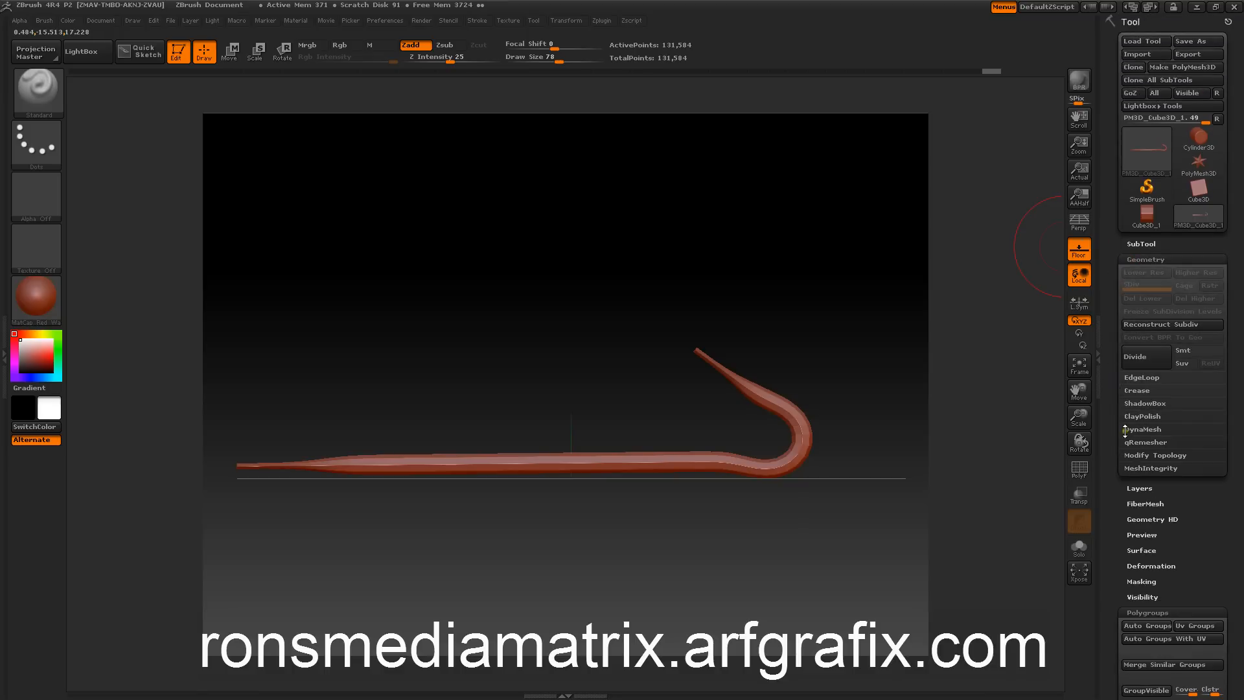
left_click(1130, 429)
left_click(1131, 466)
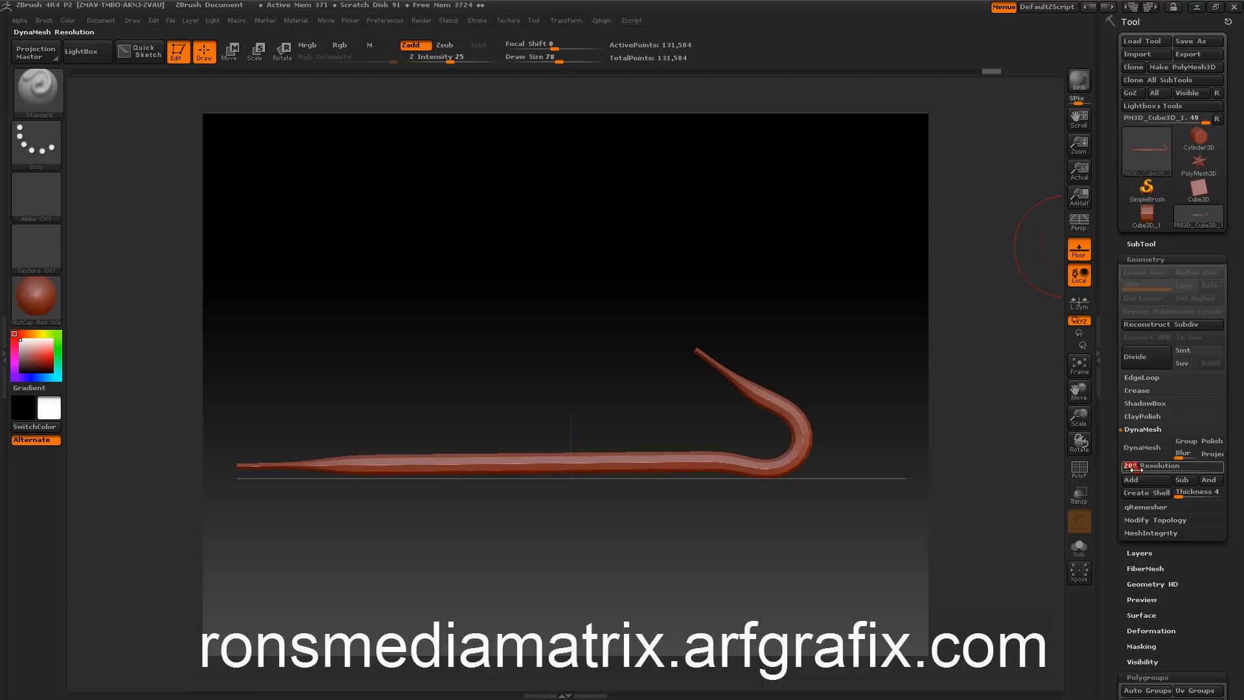
type("208")
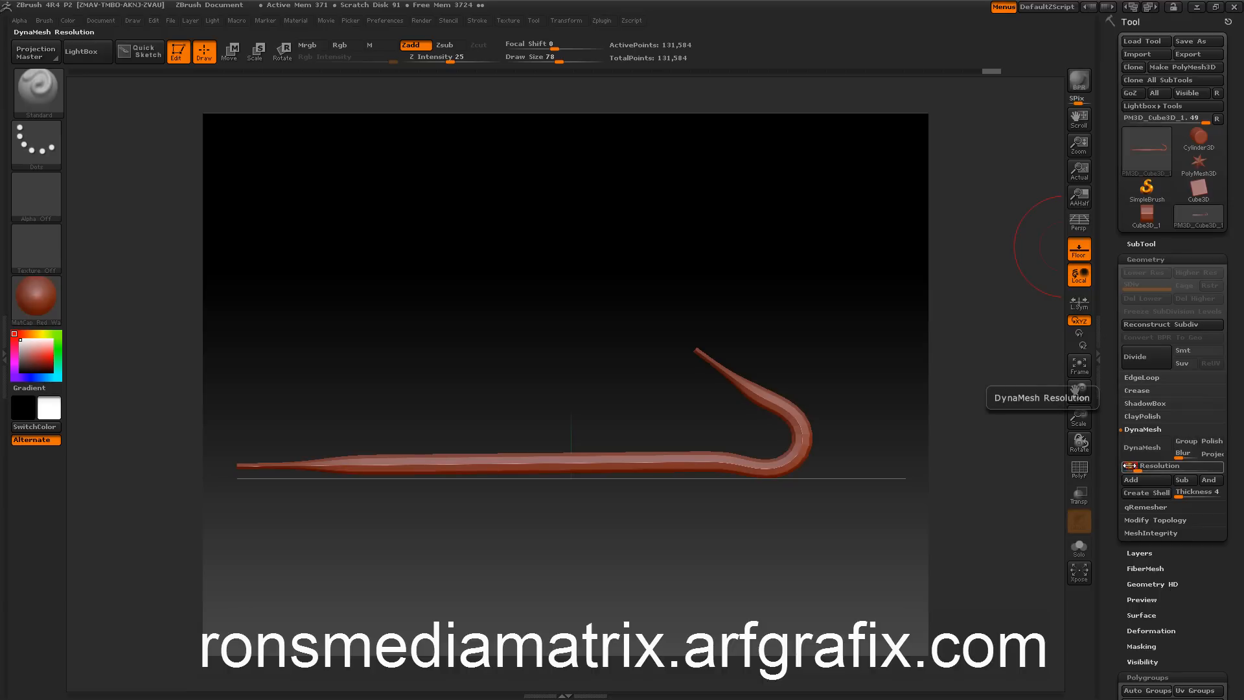
key("Return")
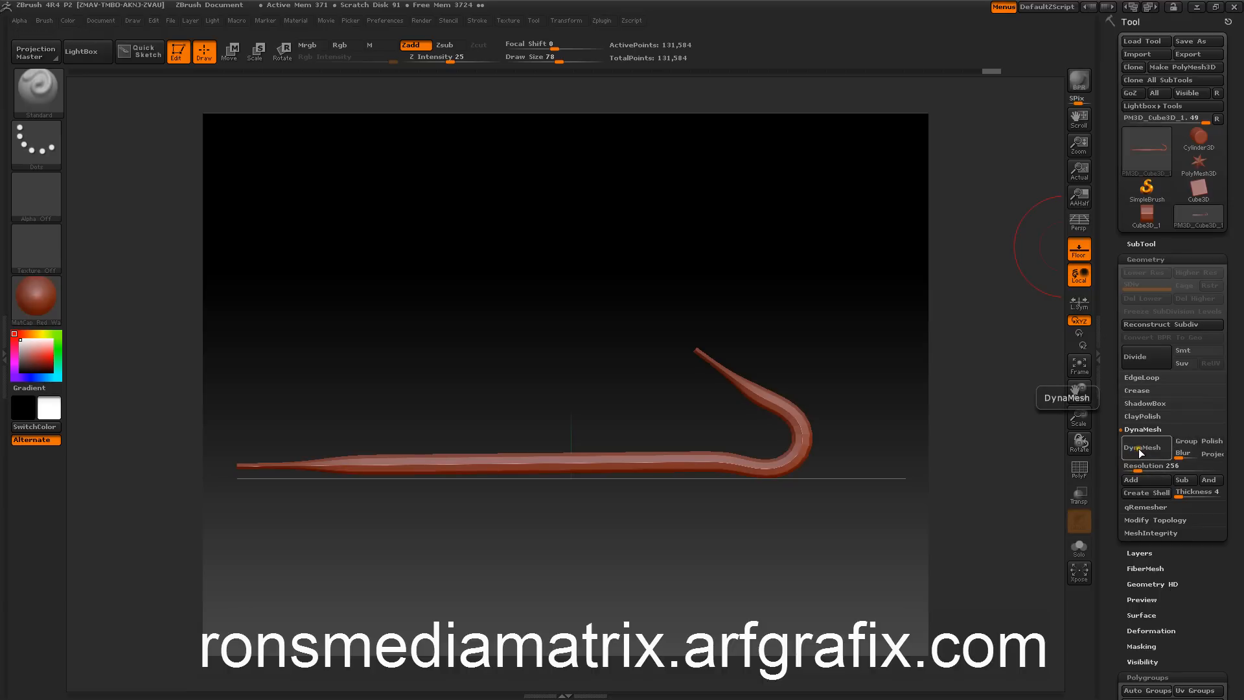
left_click(1140, 453)
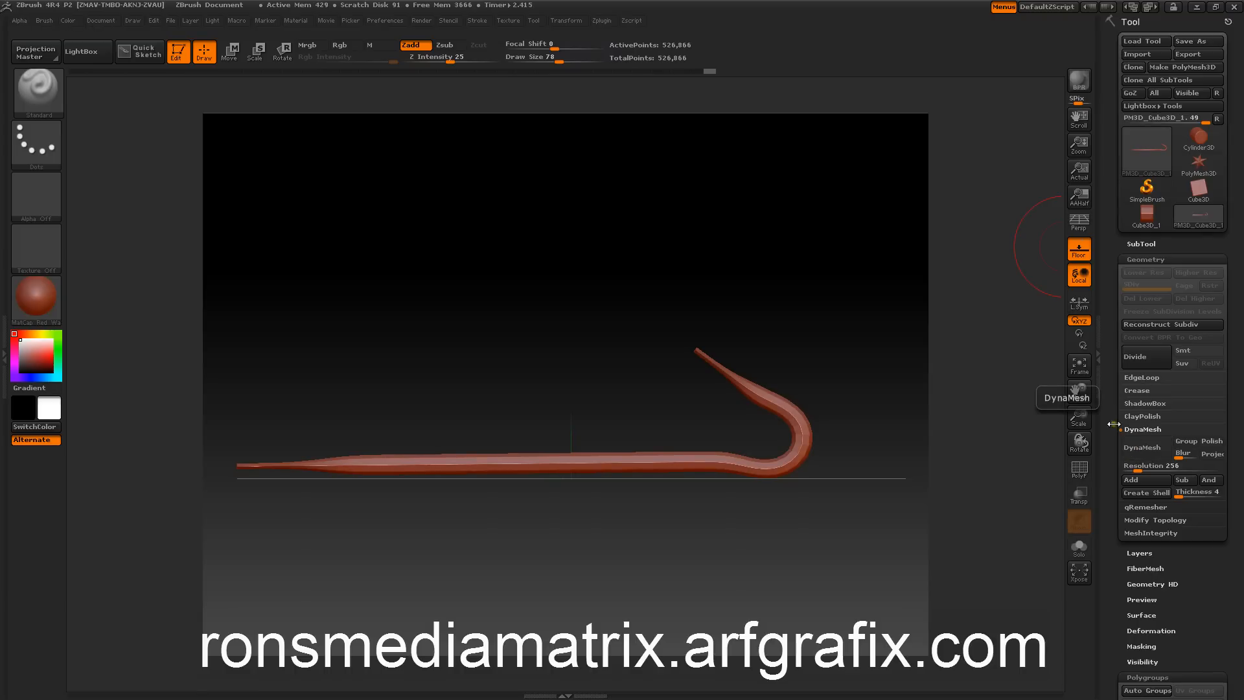
Step: Examine the remeshed bar's wireframe and overall shape from several angles
left_click_drag(894, 278, 1010, 454)
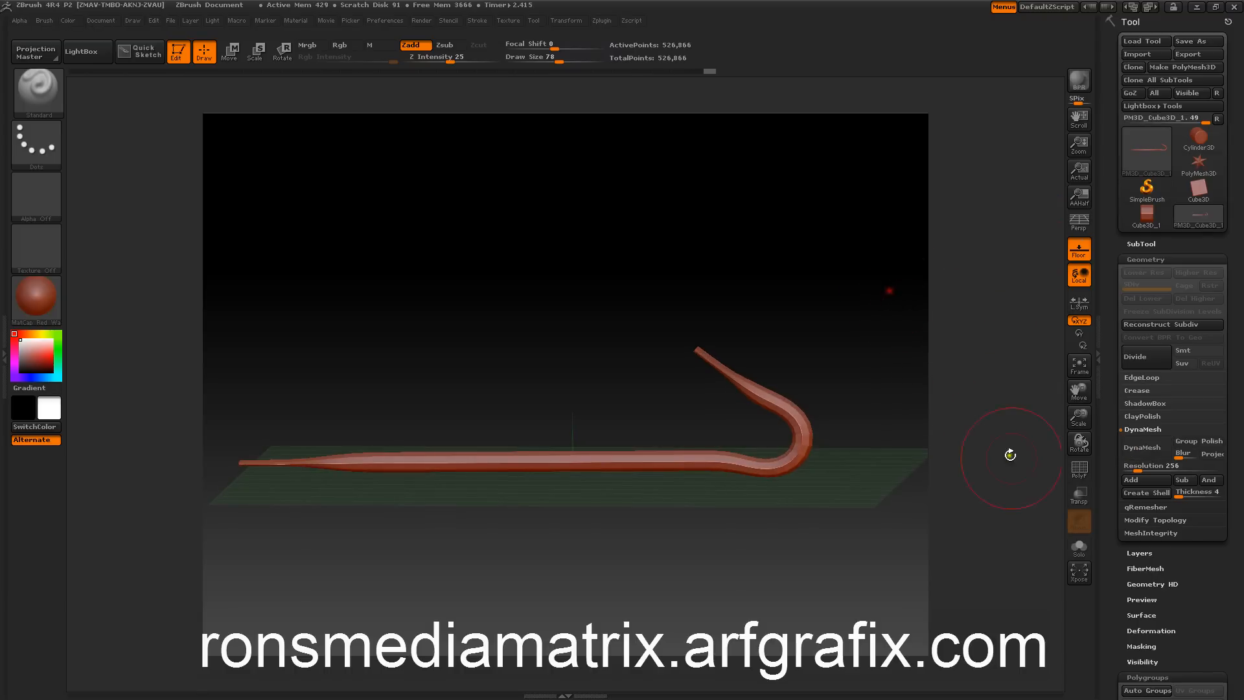
left_click(1073, 474)
mouse_move(947, 344)
left_mouse_down()
mouse_move(950, 356)
mouse_move(942, 342)
left_mouse_up()
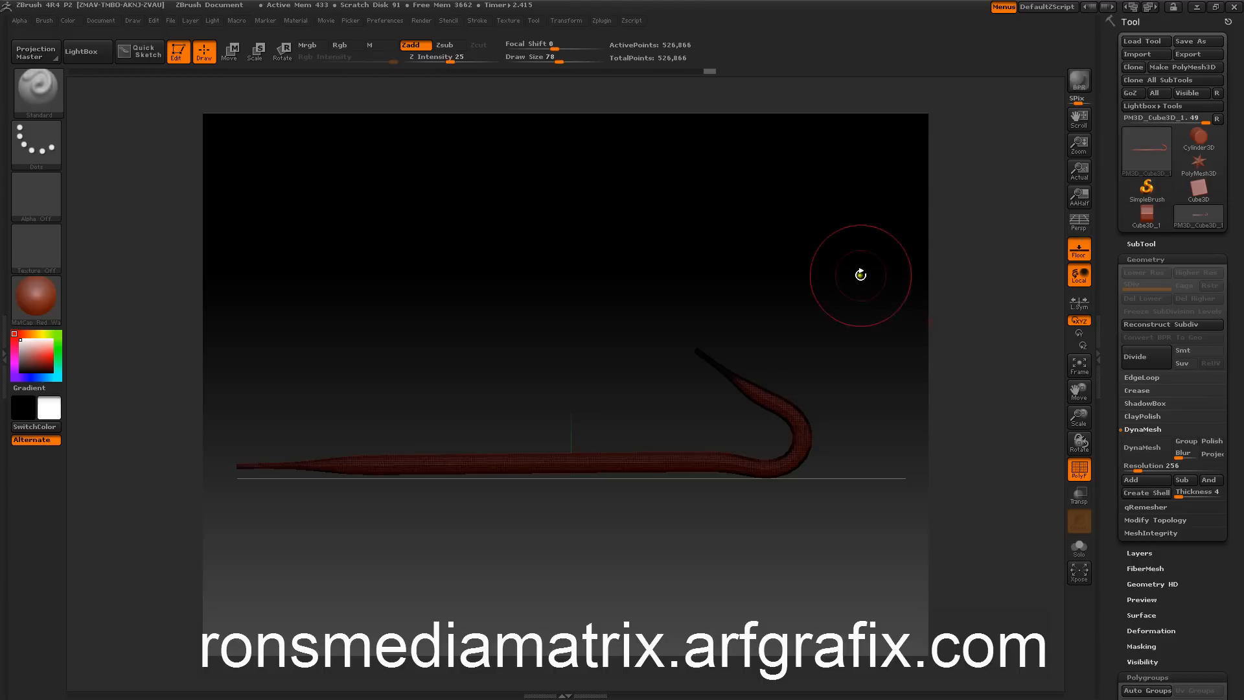
left_click(1080, 471)
left_click_drag(869, 280, 747, 355)
left_click_drag(748, 293, 772, 247)
left_click_drag(631, 246, 676, 272)
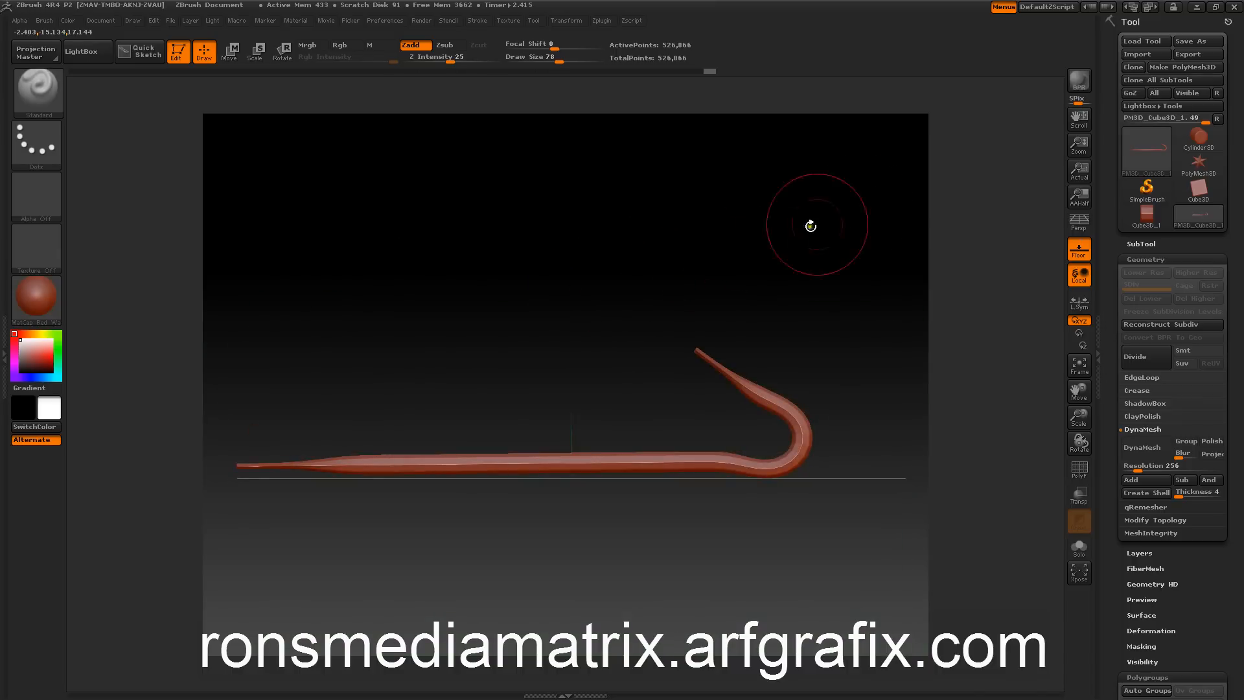
left_click(1079, 252)
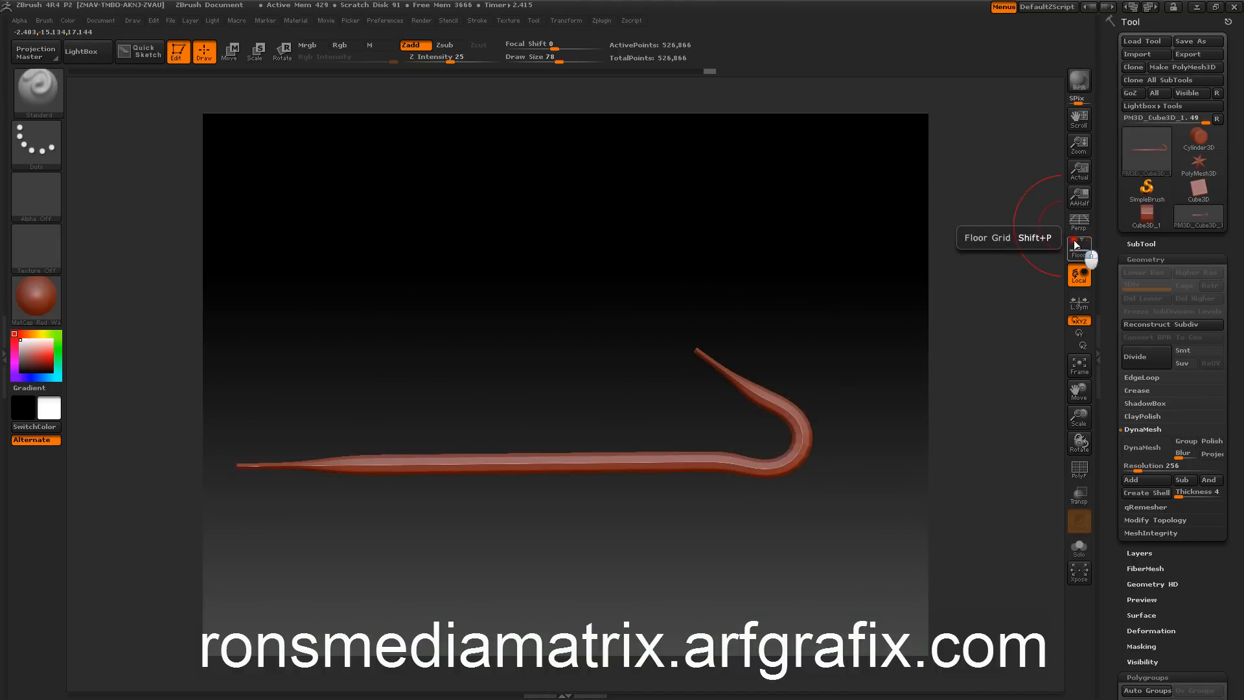
left_click(1077, 246)
mouse_move(809, 231)
left_mouse_down()
mouse_move(638, 256)
mouse_move(680, 250)
mouse_move(794, 352)
left_mouse_up()
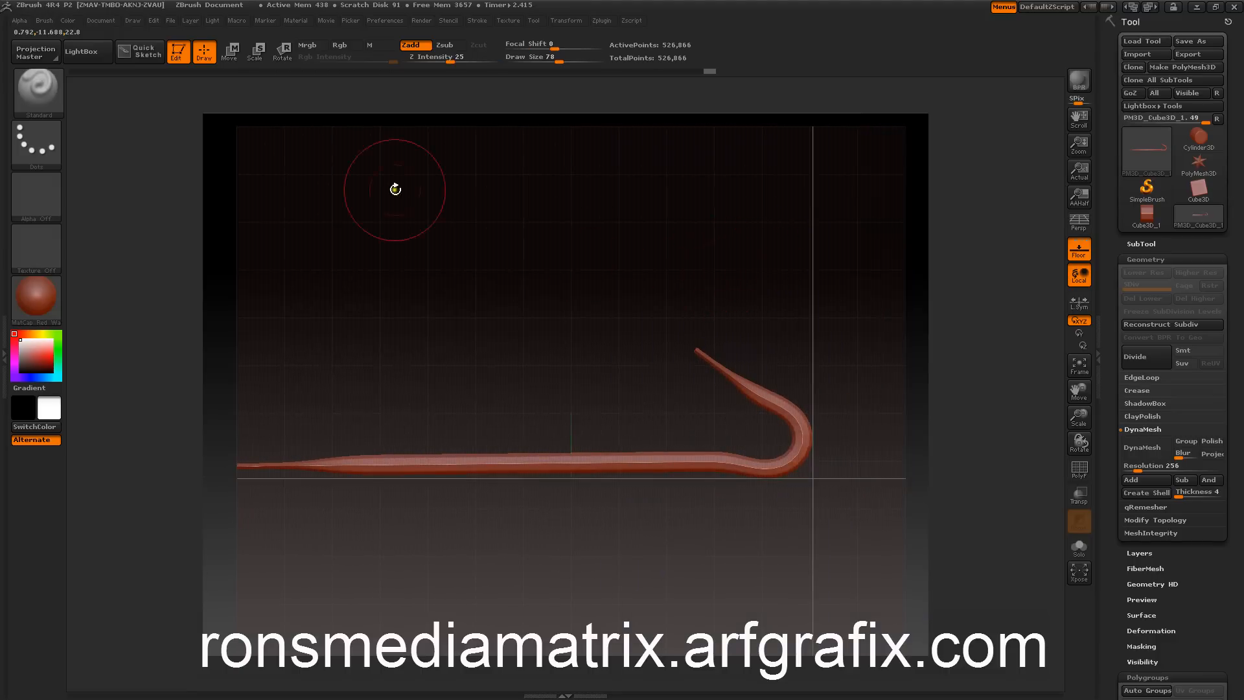
Step: Rotate the whole bar around the bend with a Rotate transpose line until the hook's tip stands vertical, and return to Draw mode
left_click(282, 52)
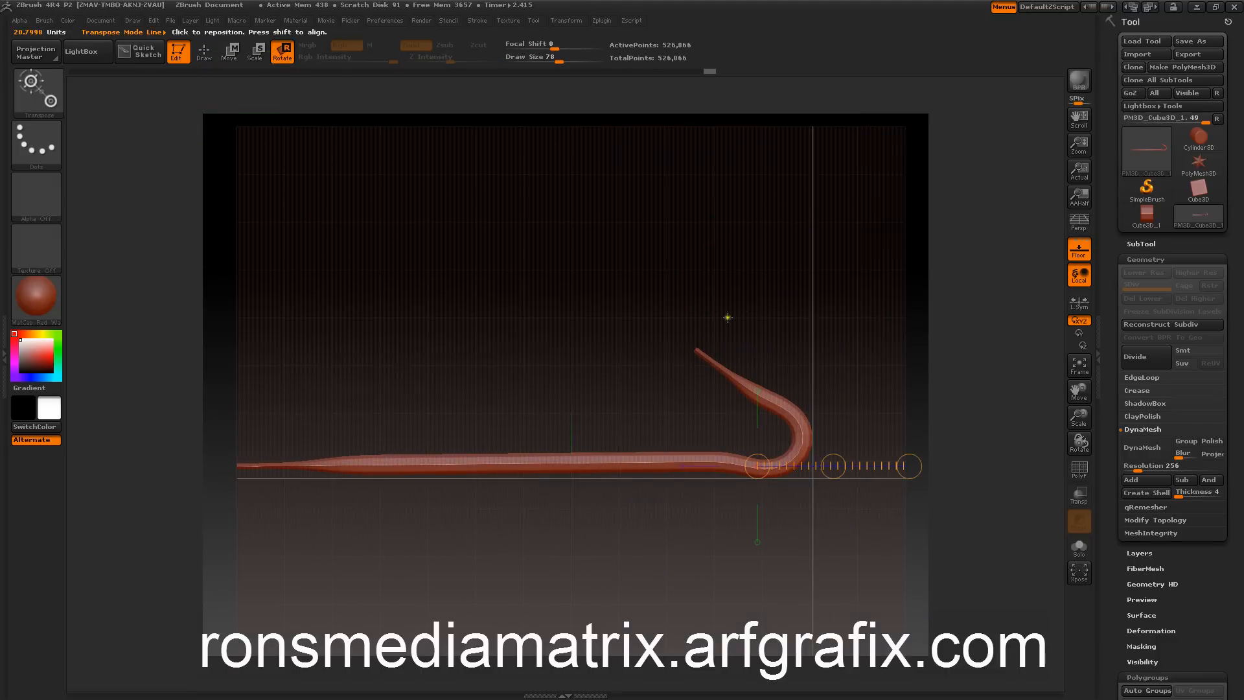
key("space")
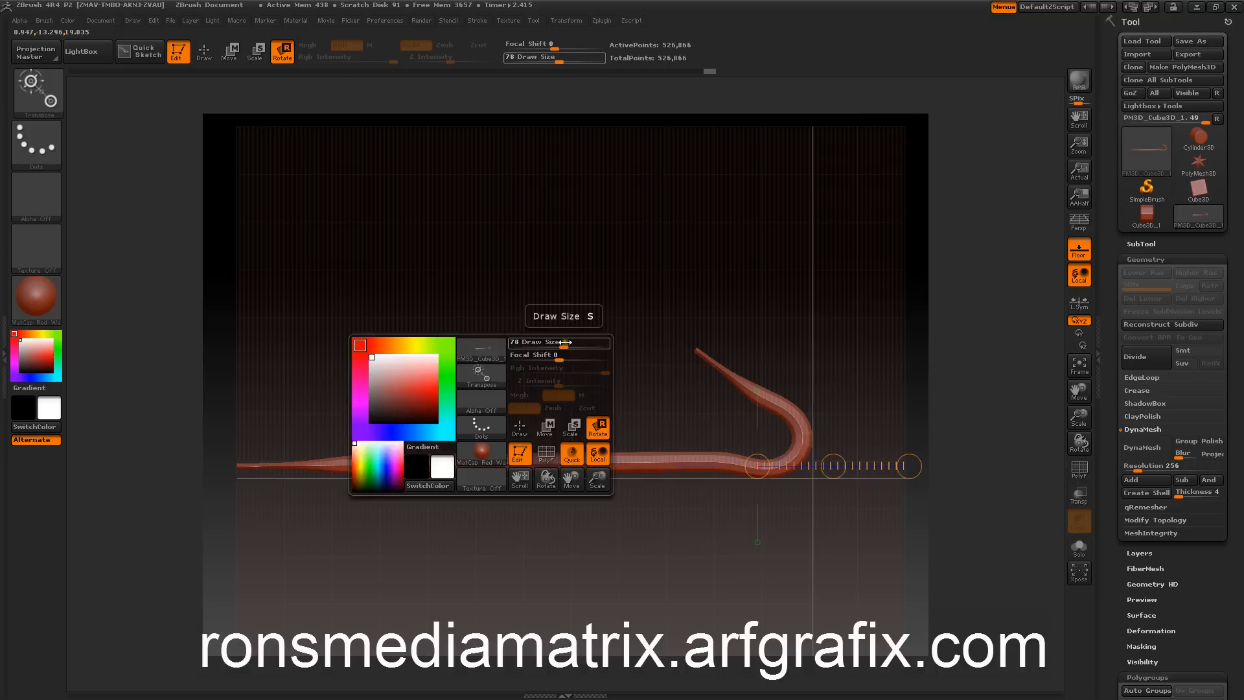
left_click_drag(586, 340, 533, 244, "alt")
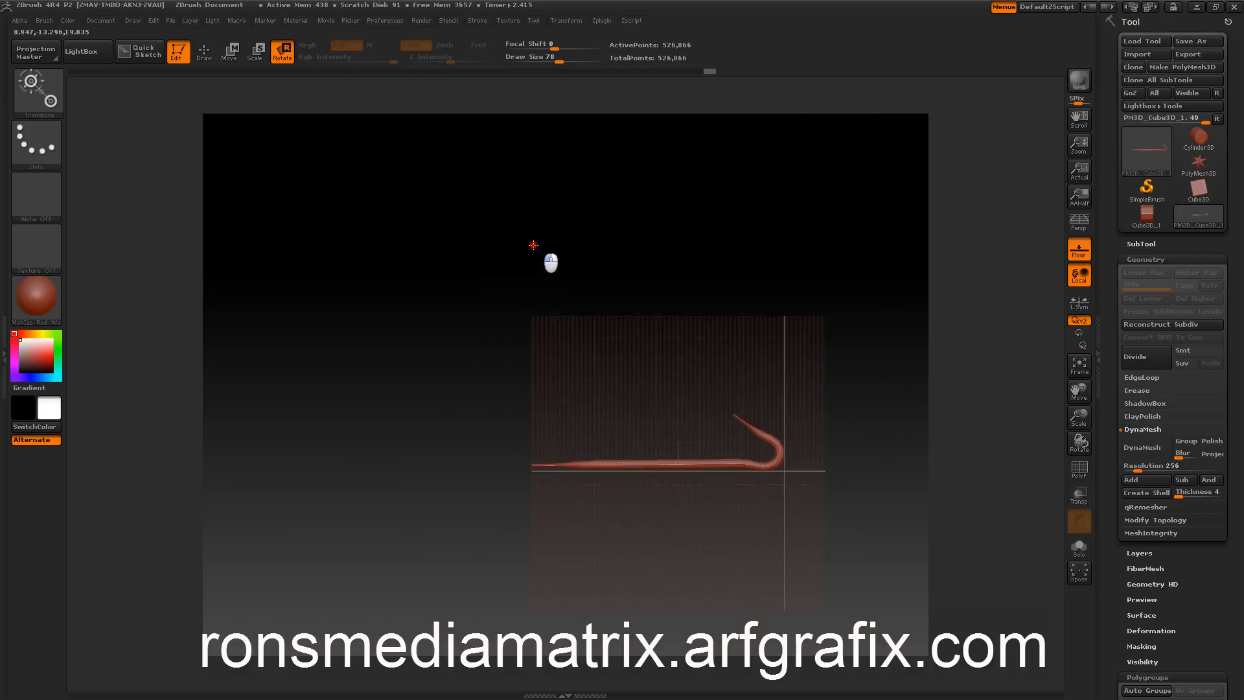
left_click_drag(627, 340, 479, 327, "alt")
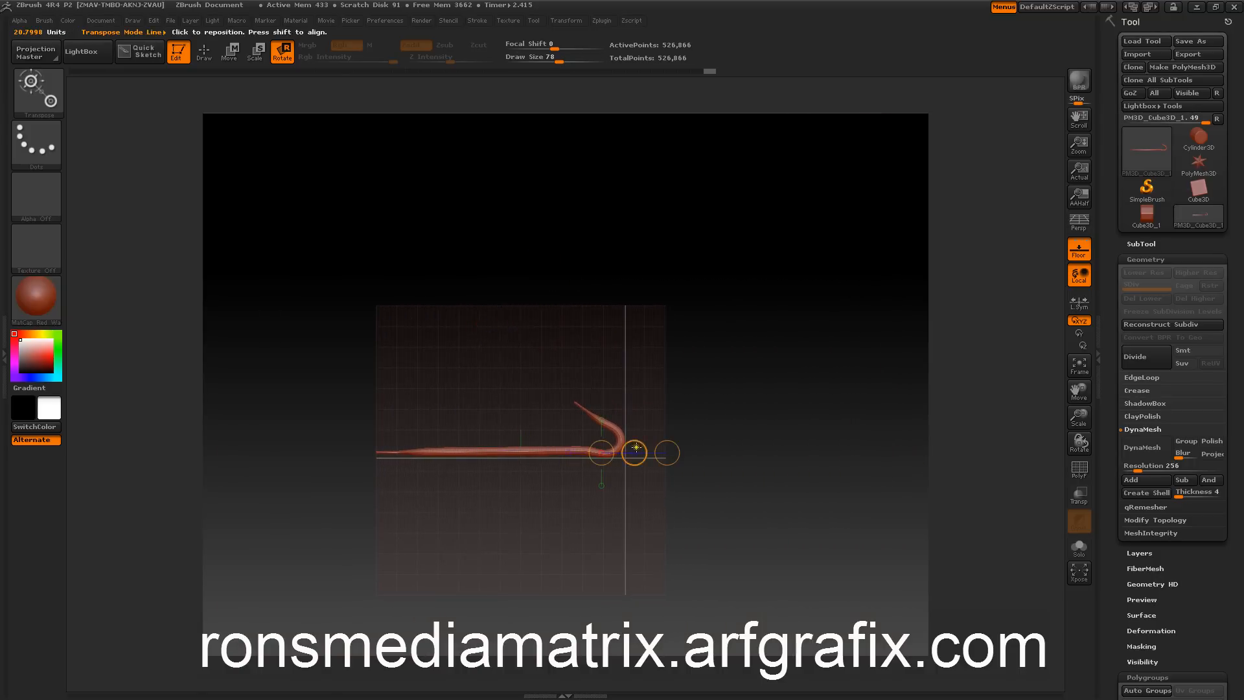
mouse_move(668, 451)
left_mouse_down()
mouse_move(655, 510)
mouse_move(656, 464)
left_mouse_up()
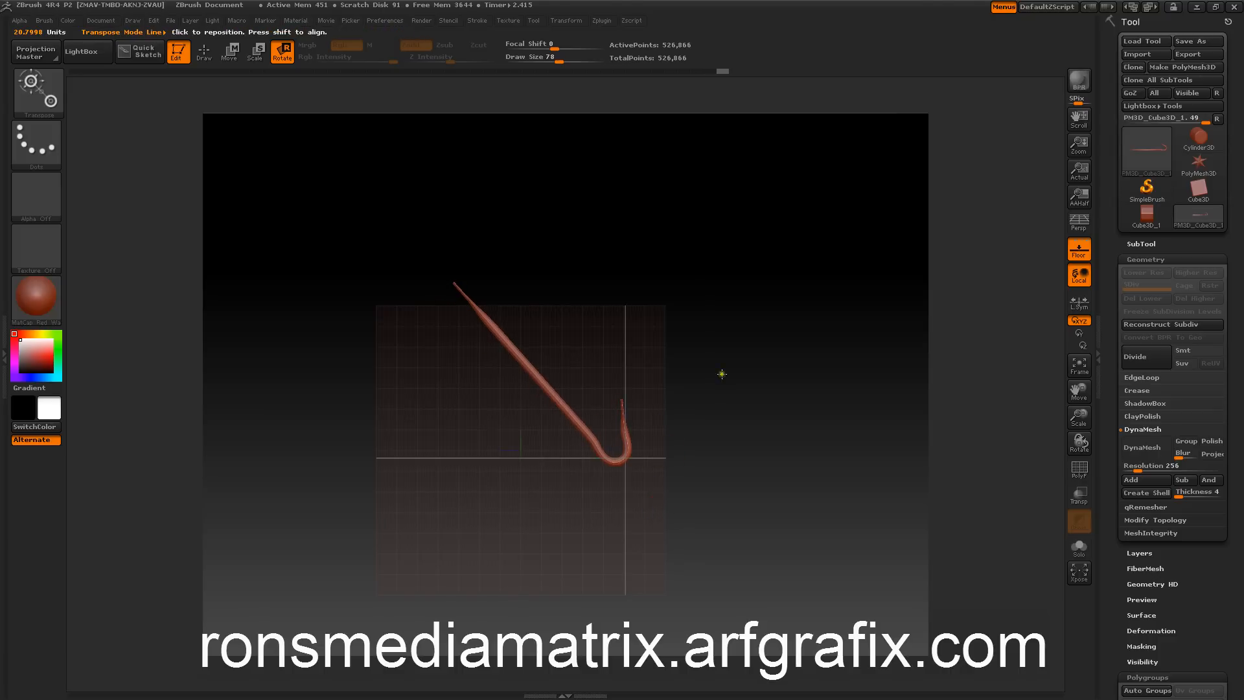
left_click_drag(722, 373, 764, 470, "alt")
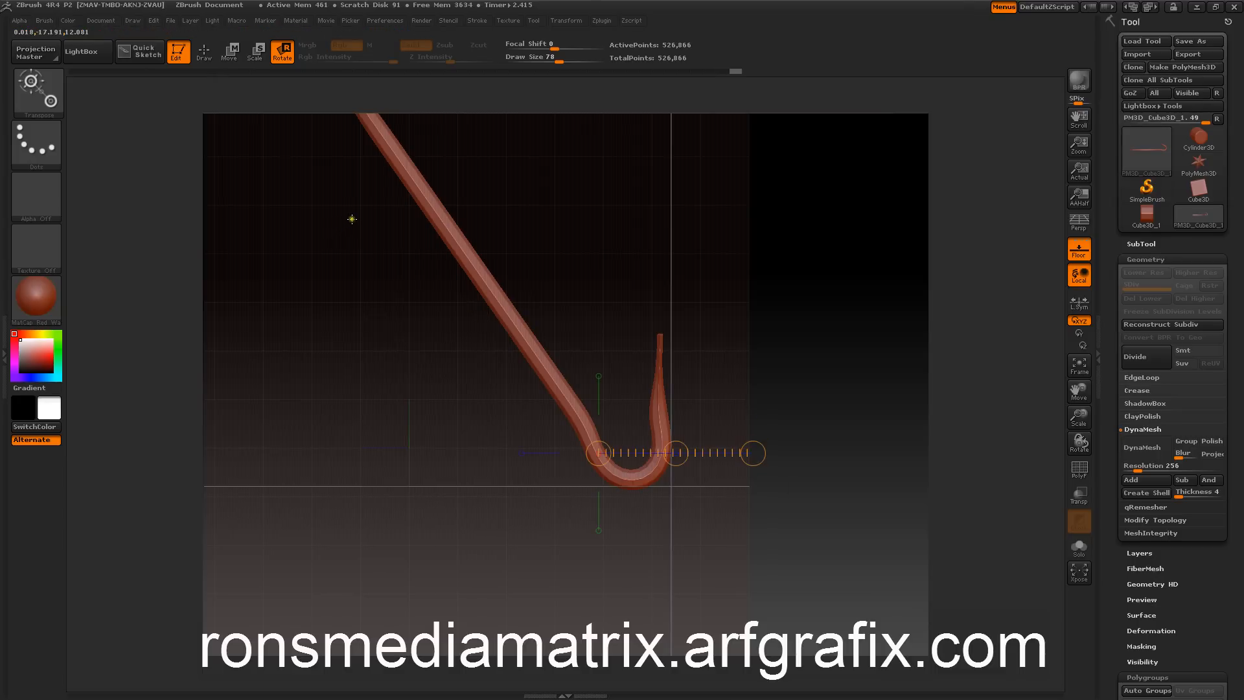
left_click(205, 57)
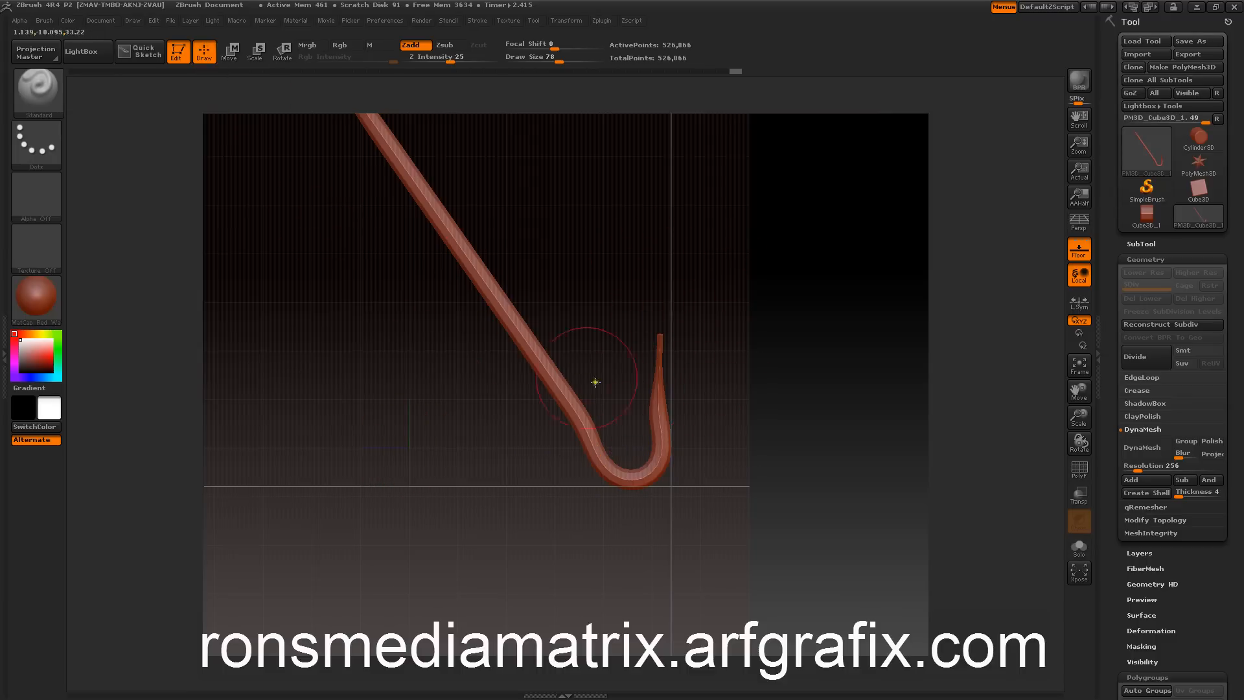
Step: Mask the shaft in side view, leaving the hook's flattened end unmasked, and hide the floor grid in front view
mouse_move(356, 317)
left_mouse_down()
mouse_move(422, 408)
mouse_move(403, 361)
left_mouse_up()
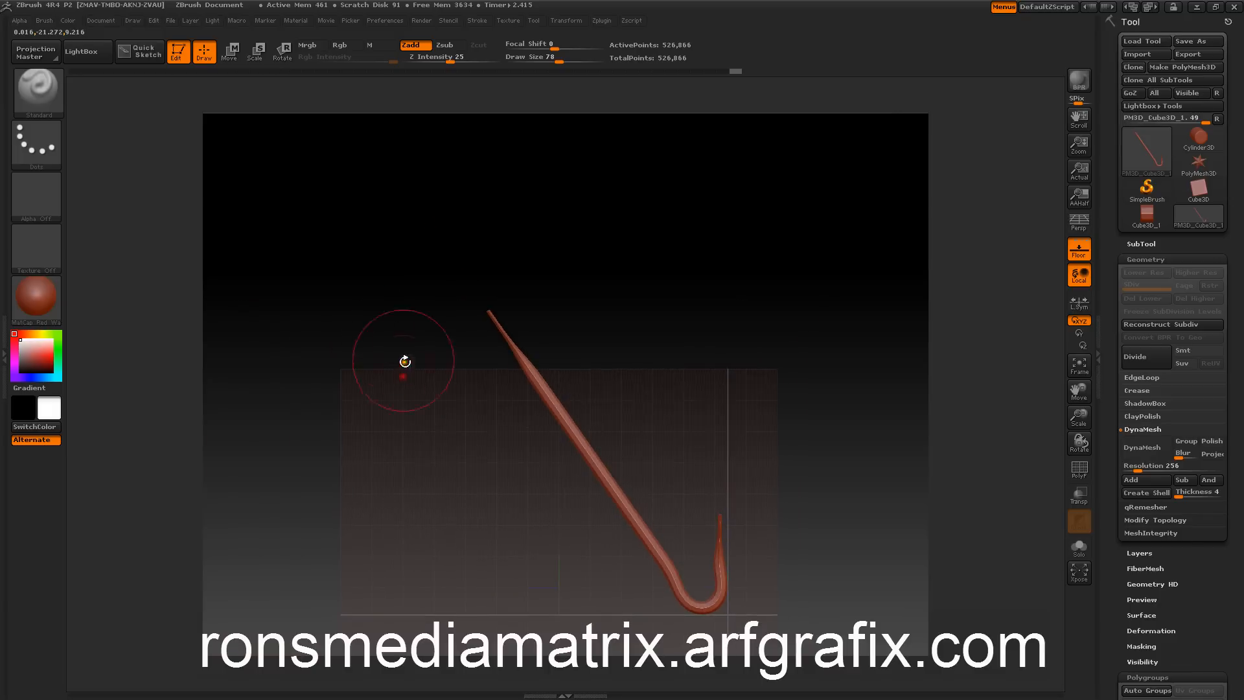
left_click_drag(440, 227, 728, 677, "ctrl")
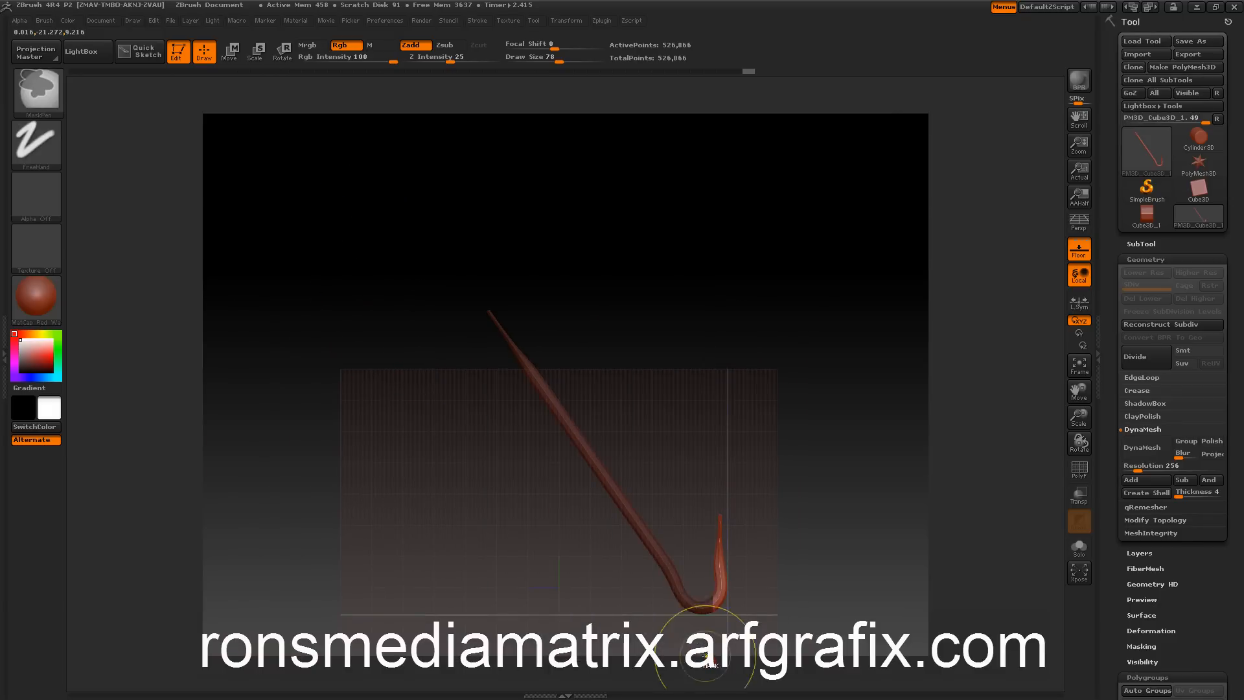
left_click_drag(617, 393, 710, 330)
left_click_drag(580, 418, 532, 449, "alt")
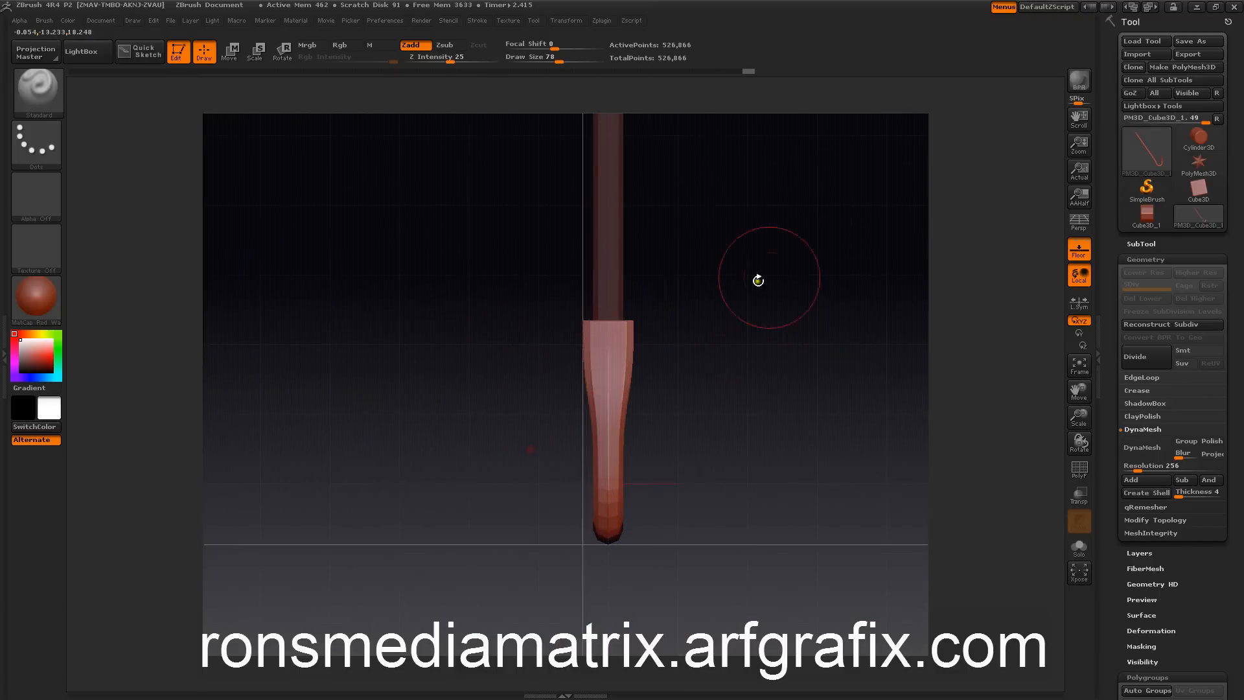
left_click(1077, 249)
left_click_drag(811, 325, 767, 309)
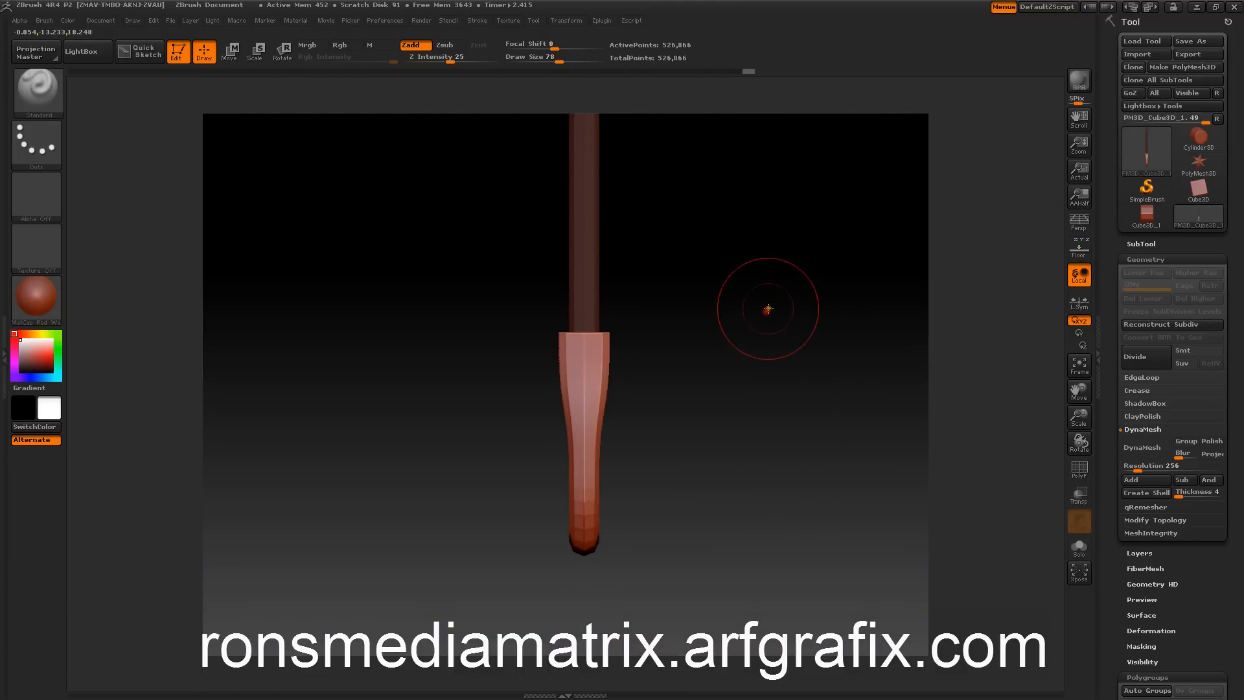
left_click_drag(771, 376, 777, 379, "alt")
mouse_move(750, 310)
left_mouse_down("alt")
mouse_move(765, 295)
mouse_move(758, 389)
mouse_move(766, 372)
mouse_move(750, 344)
left_mouse_up("alt")
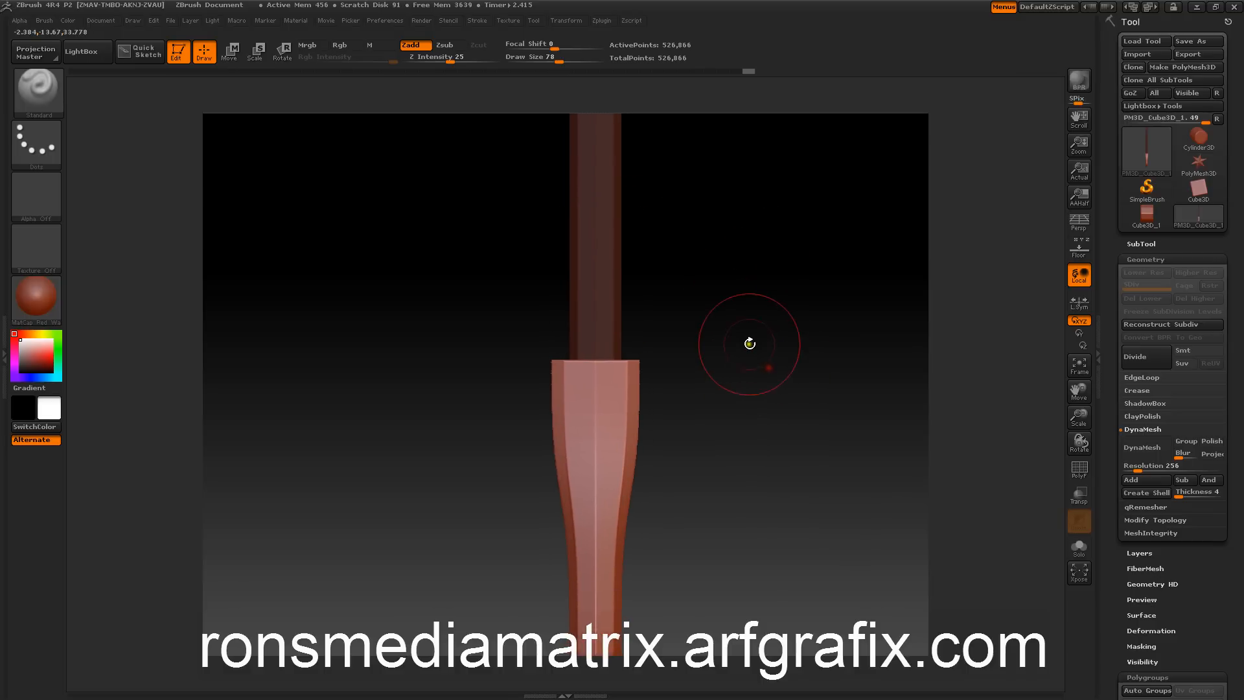
Step: Choose the ClipCurve brush for cutting the hook's flattened end
key("ctrl+shift")
left_click(42, 100)
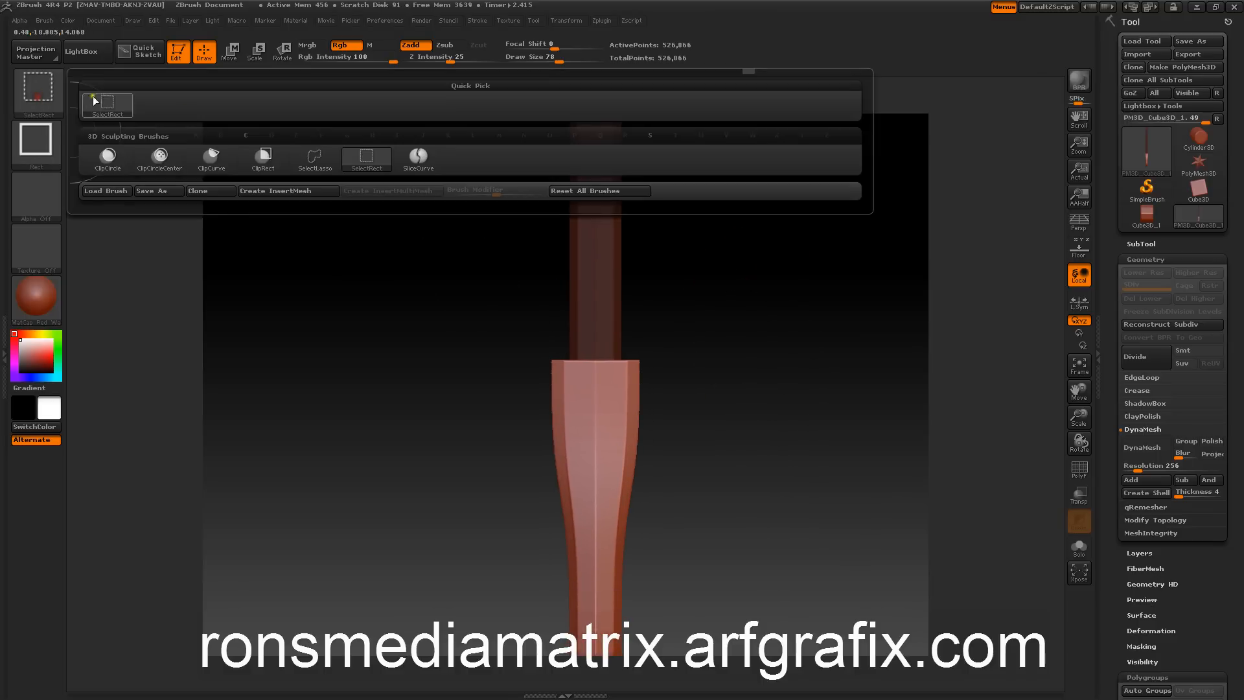
left_click(202, 165)
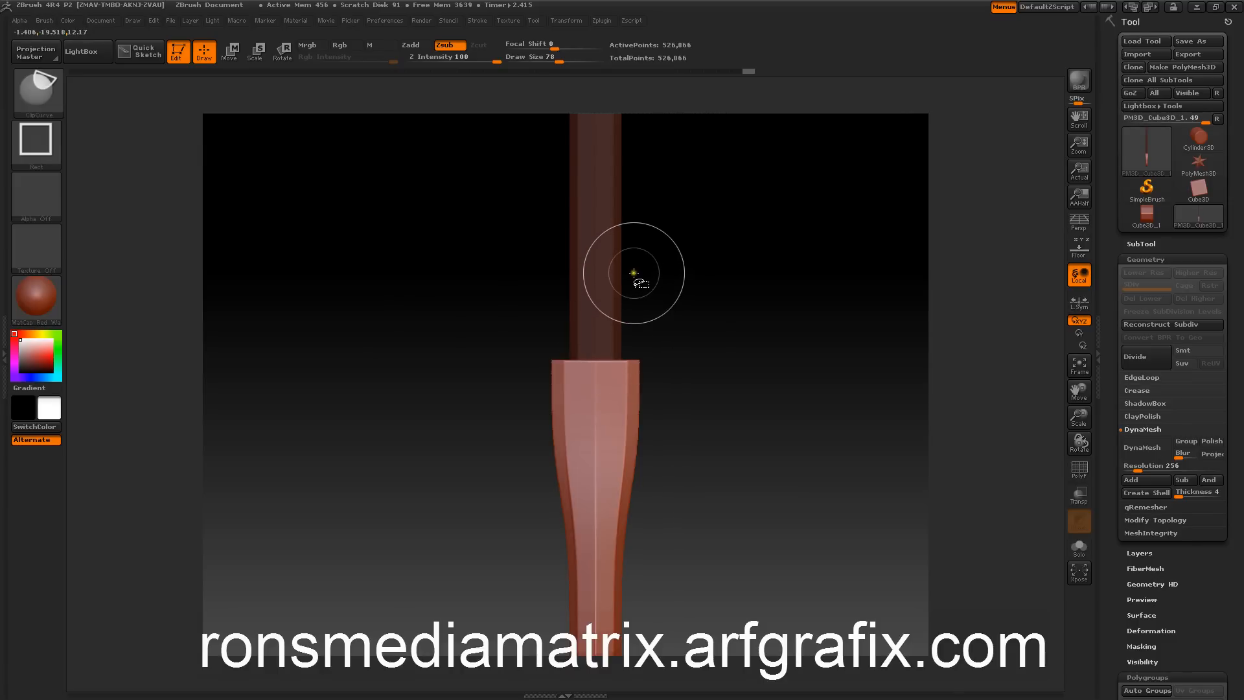
Step: Try slanted ClipCurve cuts across the hook's flattened end, and undo each clip
left_click_drag(632, 272, 623, 334, "ctrl+shift")
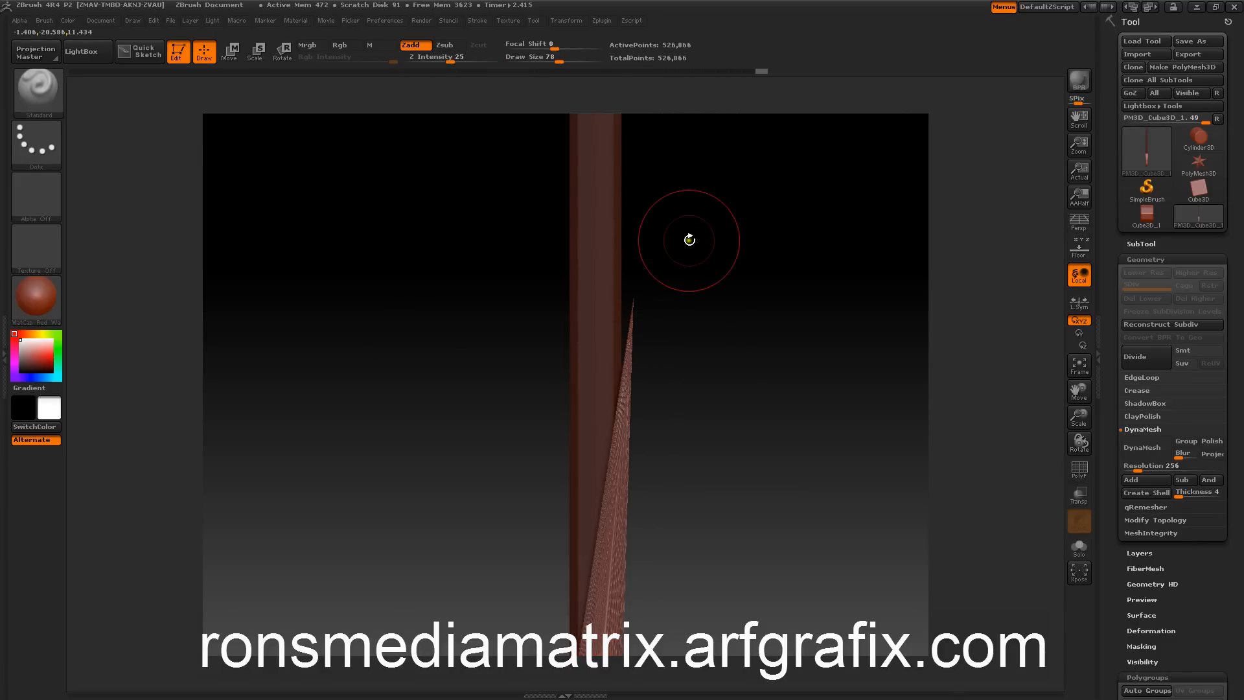
key("ctrl+z")
key("ctrl+shift")
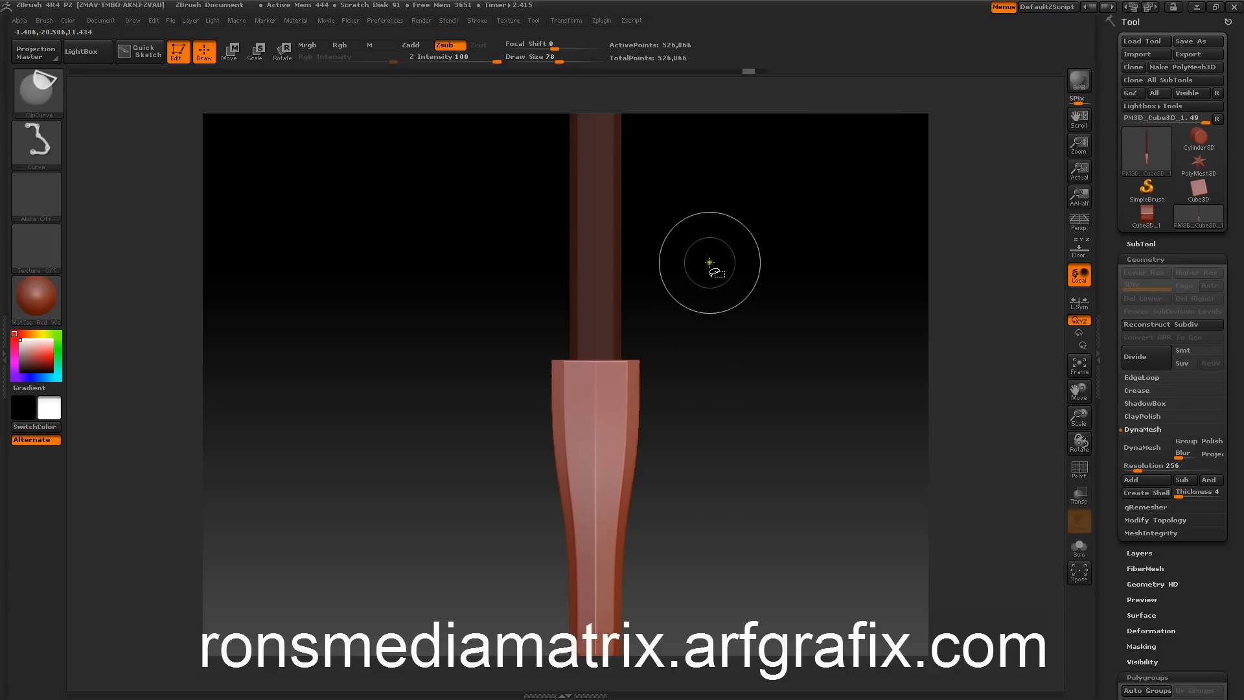
mouse_move(632, 262)
left_mouse_down("ctrl+shift")
mouse_move(628, 390)
mouse_move(606, 436)
left_mouse_up("ctrl+shift")
mouse_move(570, 384)
left_mouse_down("ctrl+shift")
mouse_move(576, 264)
mouse_move(558, 280)
left_mouse_up("ctrl+shift")
key("ctrl+z")
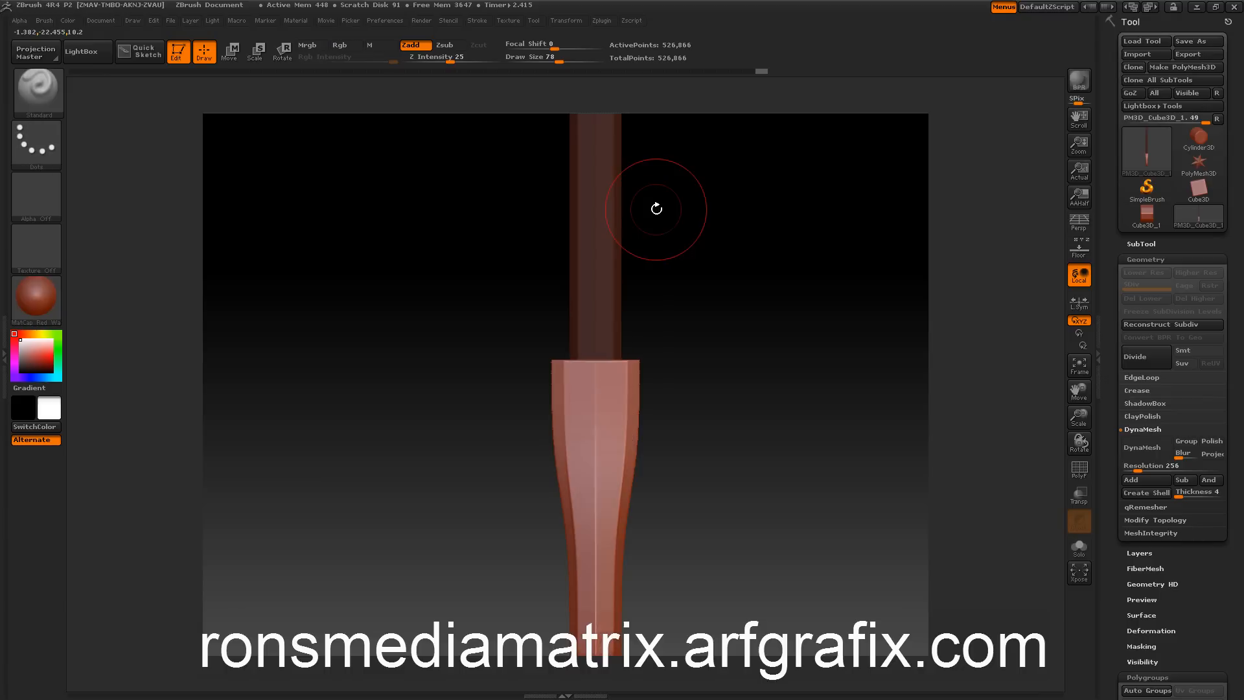
Step: Cut a V-shaped notch into the middle of the hook's flattened tip with a sharp-cornered ClipCurve line
key("ctrl+shift")
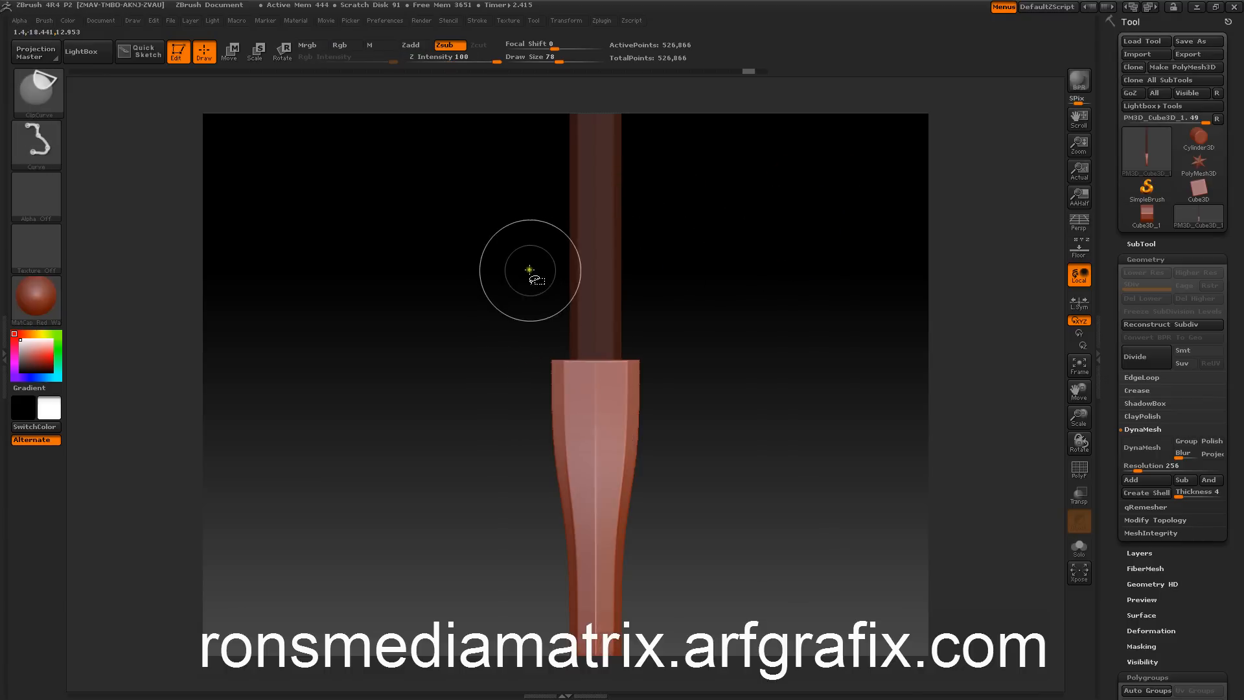
left_click_drag(540, 279, 561, 314, "ctrl+shift")
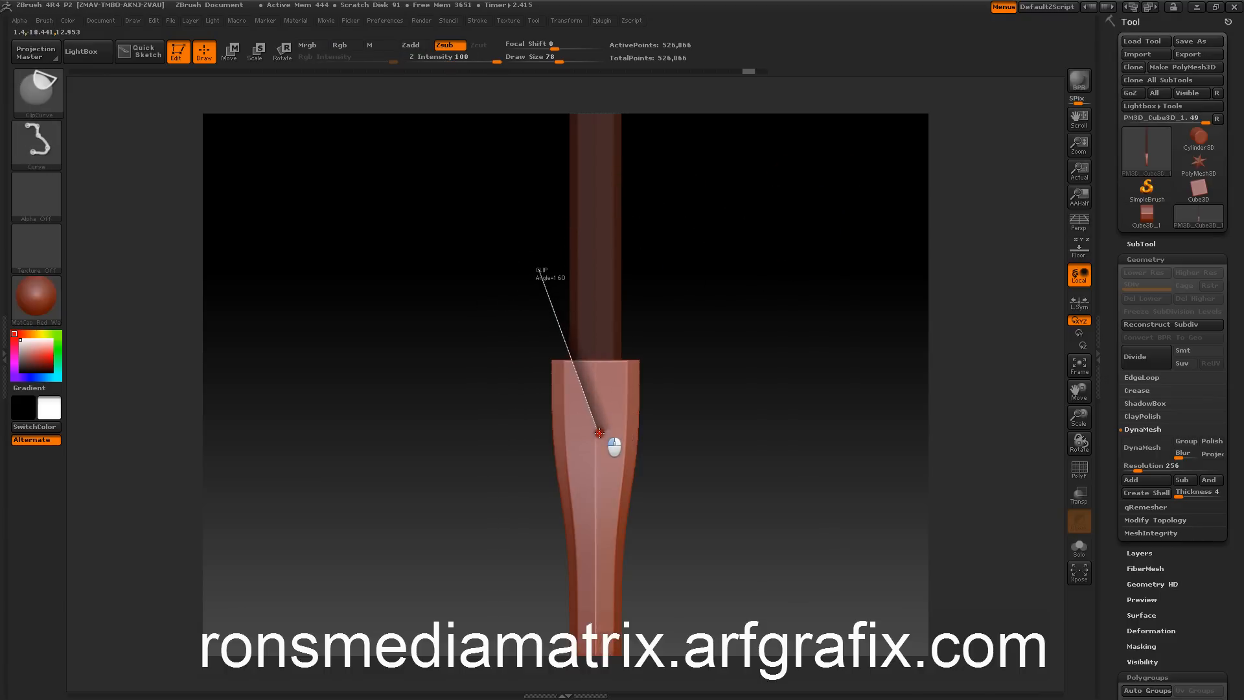
key("alt")
key("alt")
left_click_drag(600, 433, 509, 265, "ctrl+shift")
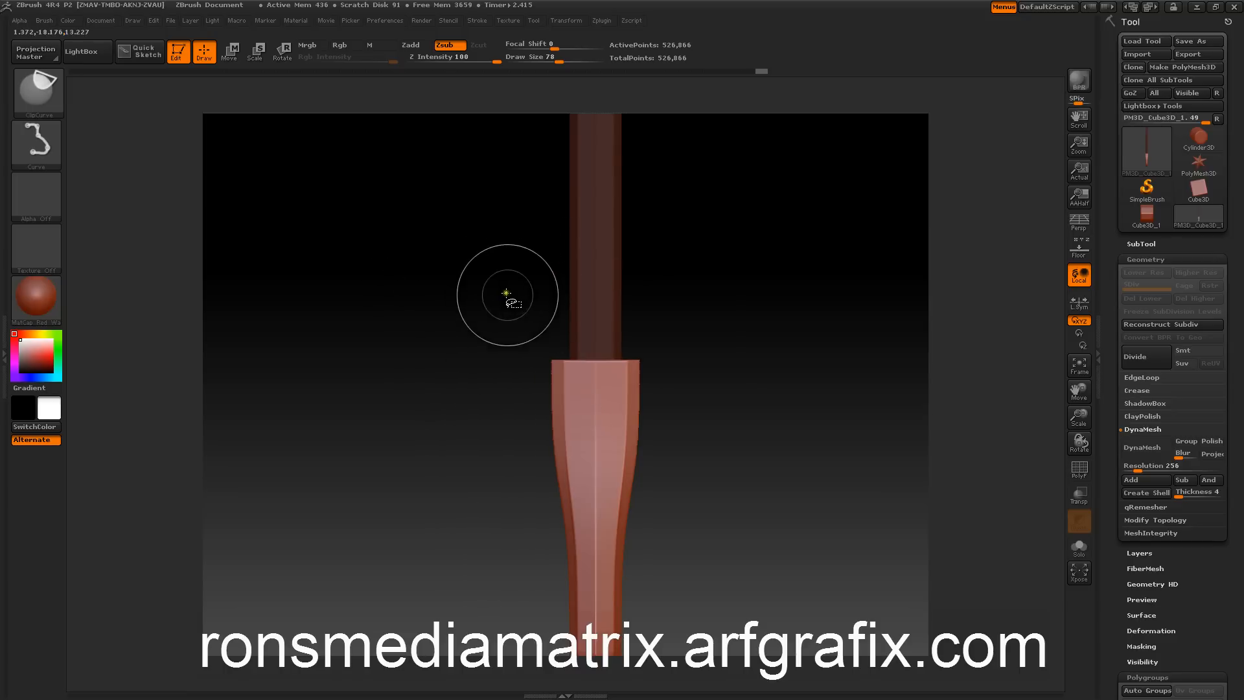
left_click_drag(536, 266, 562, 340, "ctrl+shift")
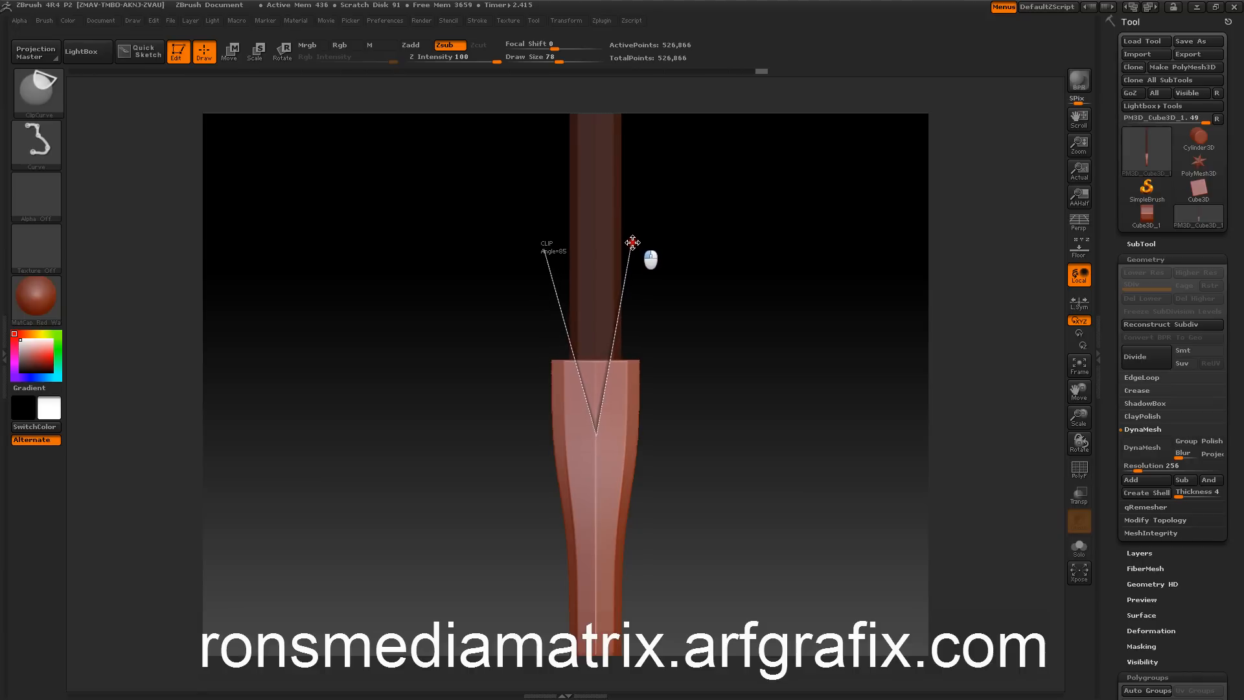
mouse_move(694, 295)
left_mouse_down("ctrl+shift")
mouse_move(697, 283)
mouse_move(789, 283)
mouse_move(783, 325)
mouse_move(799, 291)
mouse_move(786, 264)
mouse_move(819, 300)
mouse_move(817, 336)
mouse_move(817, 258)
mouse_move(799, 259)
left_mouse_up("ctrl+shift")
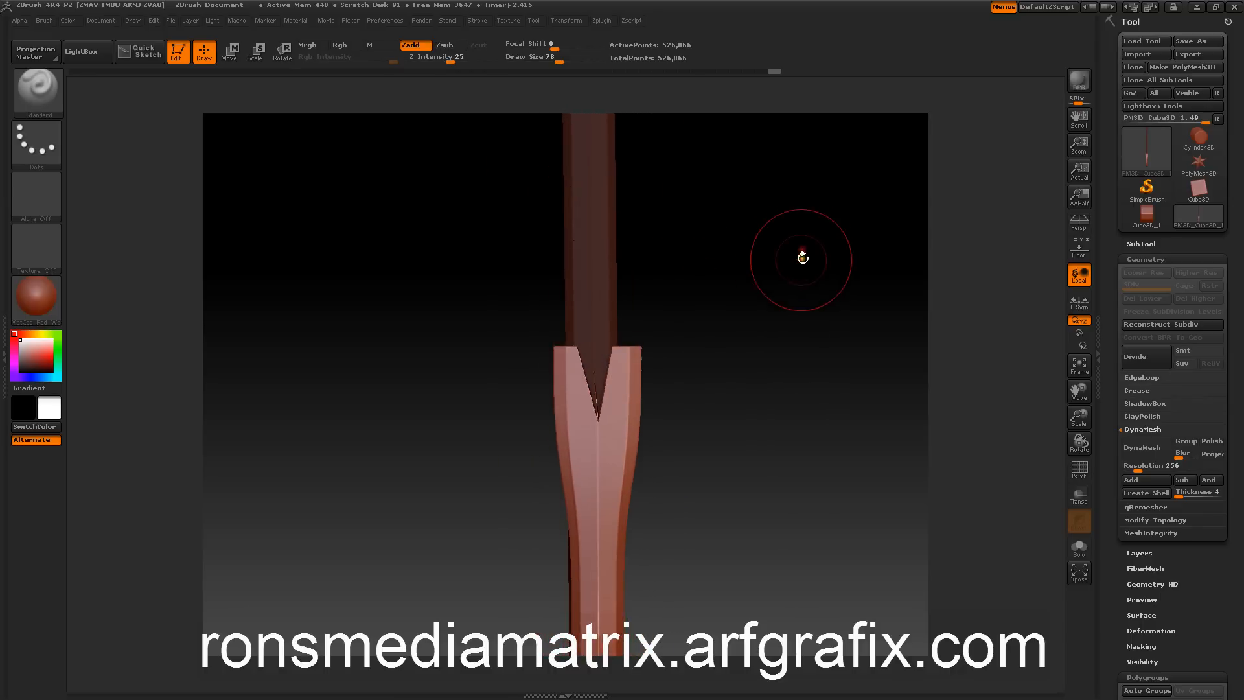
Step: Smooth the spiky leftover geometry at the bottom of the hook's V-shaped notch
mouse_move(797, 311)
left_mouse_down()
mouse_move(837, 343)
mouse_move(810, 264)
mouse_move(837, 436)
mouse_move(833, 397)
mouse_move(833, 412)
mouse_move(843, 406)
left_mouse_up()
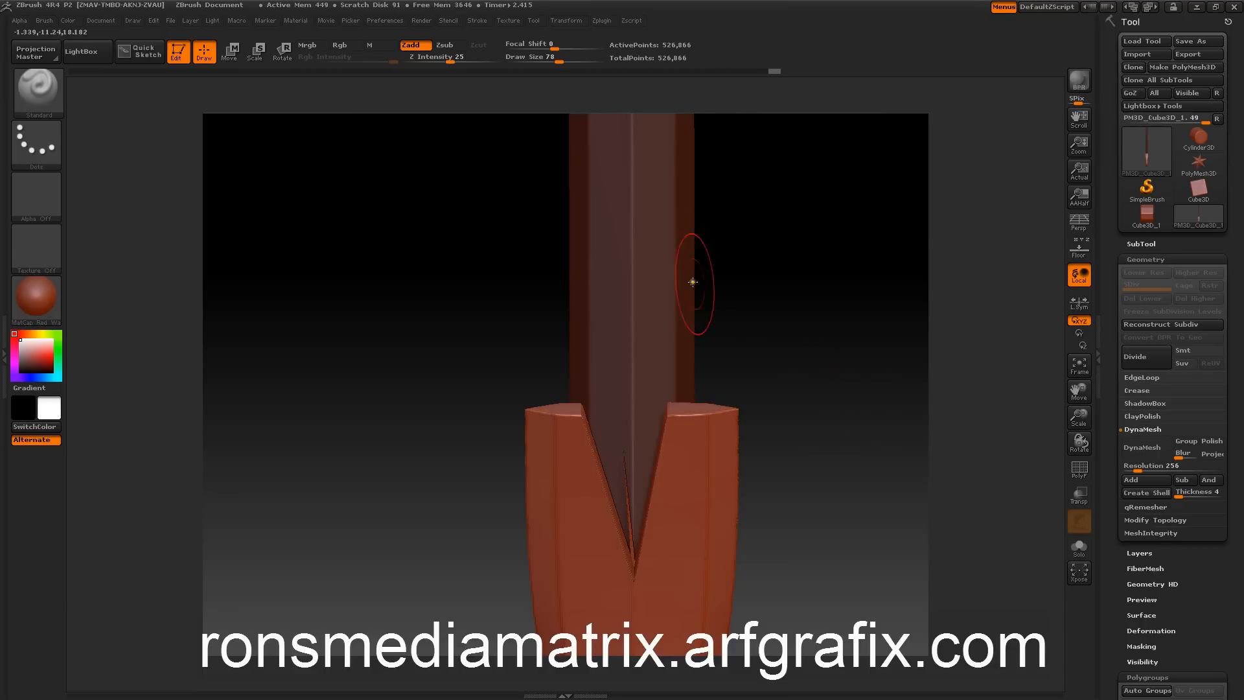
key("shift")
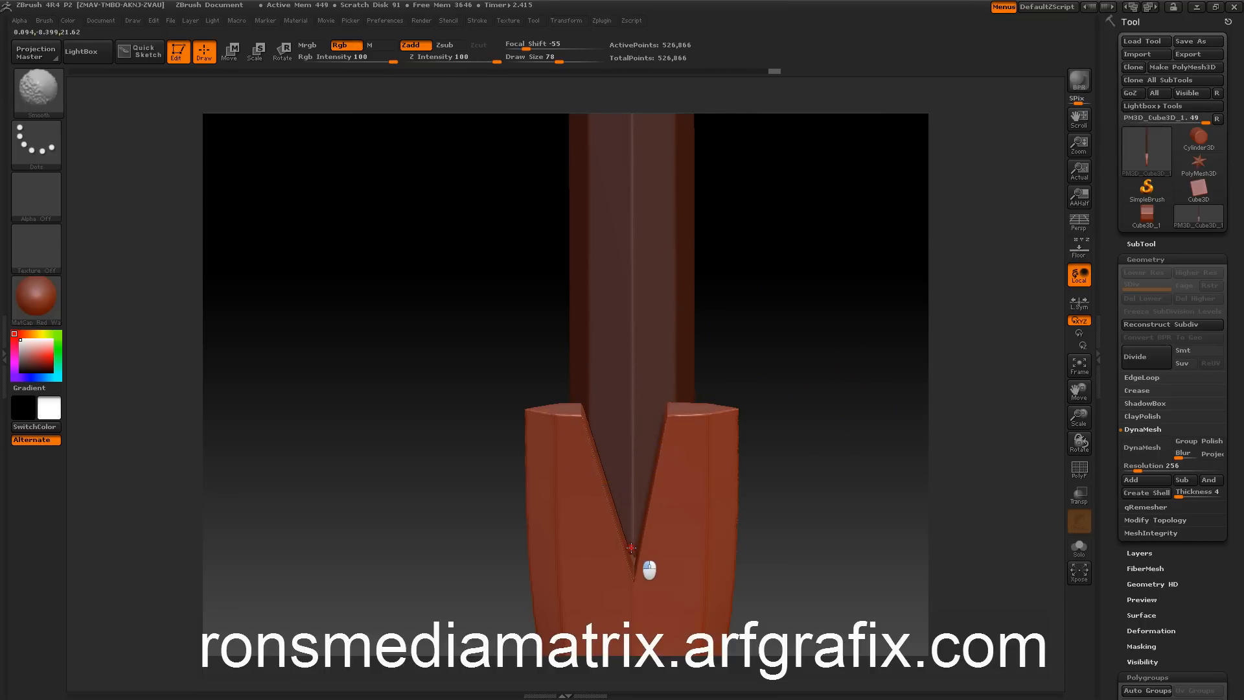
mouse_move(386, 311)
left_mouse_down()
mouse_move(377, 283)
mouse_move(406, 280)
left_mouse_up()
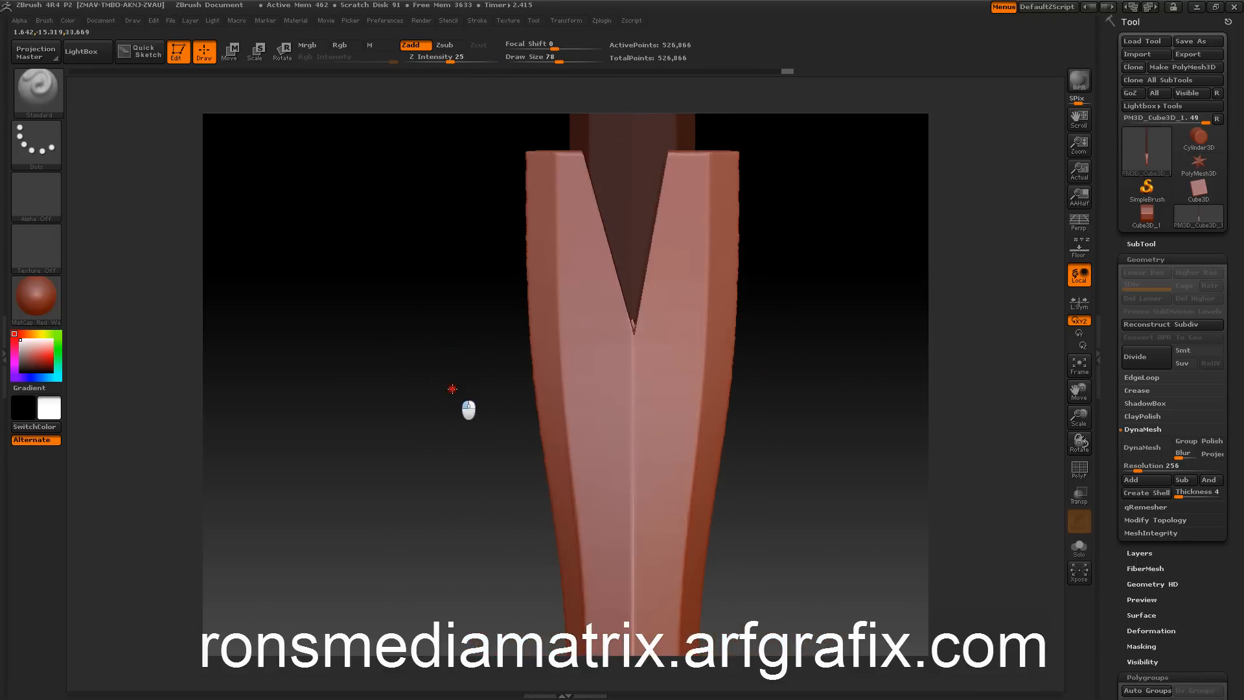
mouse_move(452, 389)
left_mouse_down()
mouse_move(436, 361)
mouse_move(444, 410)
left_mouse_up()
left_click_drag(402, 311, 434, 410)
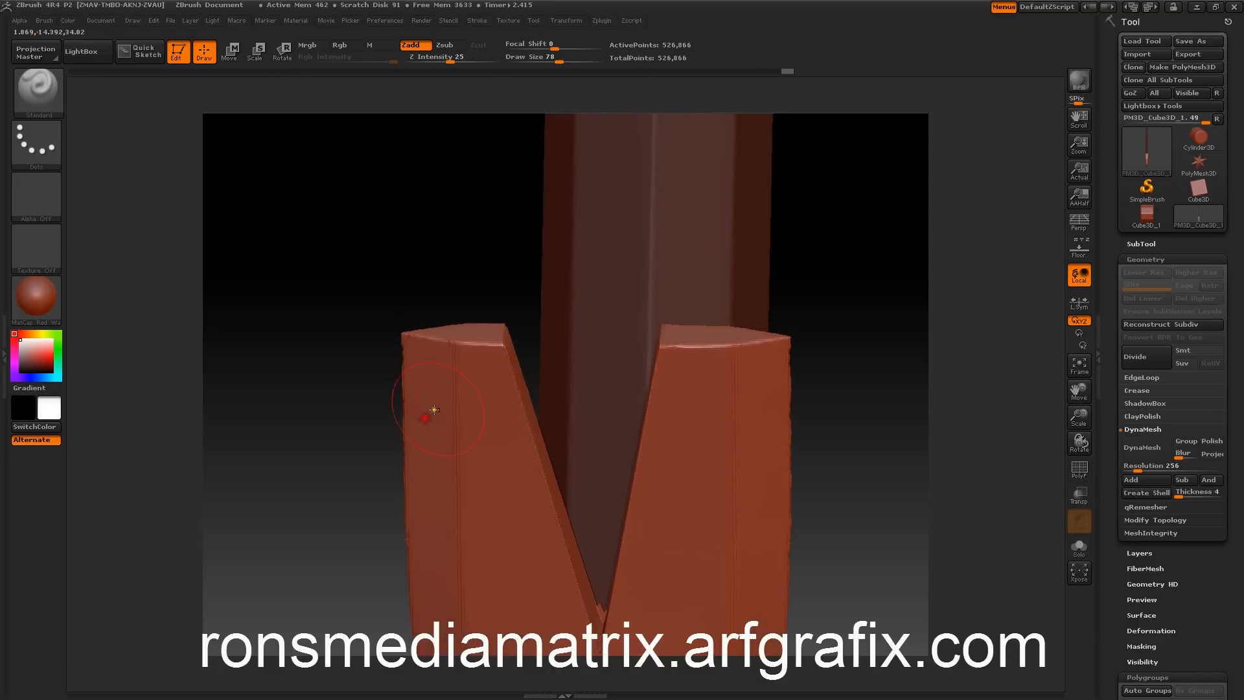
Step: Reduce the draw size to 12 and smooth the jagged inner corner of the V-shaped notch
key("s")
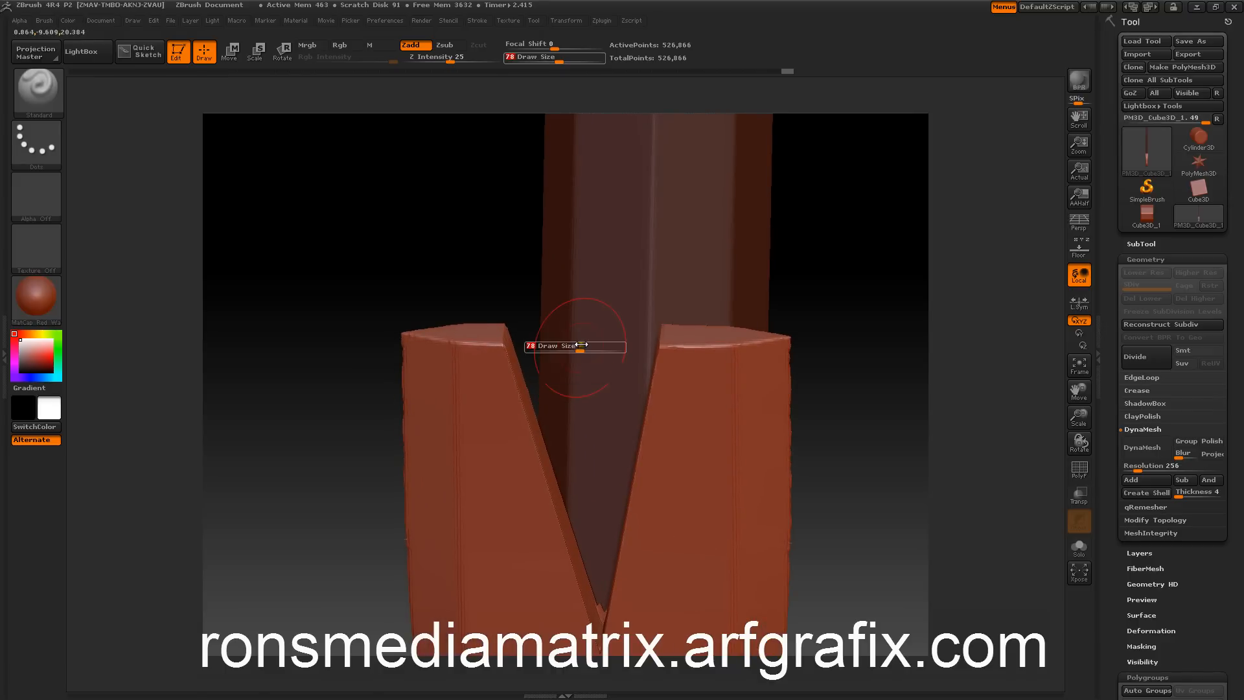
left_click_drag(580, 348, 557, 343)
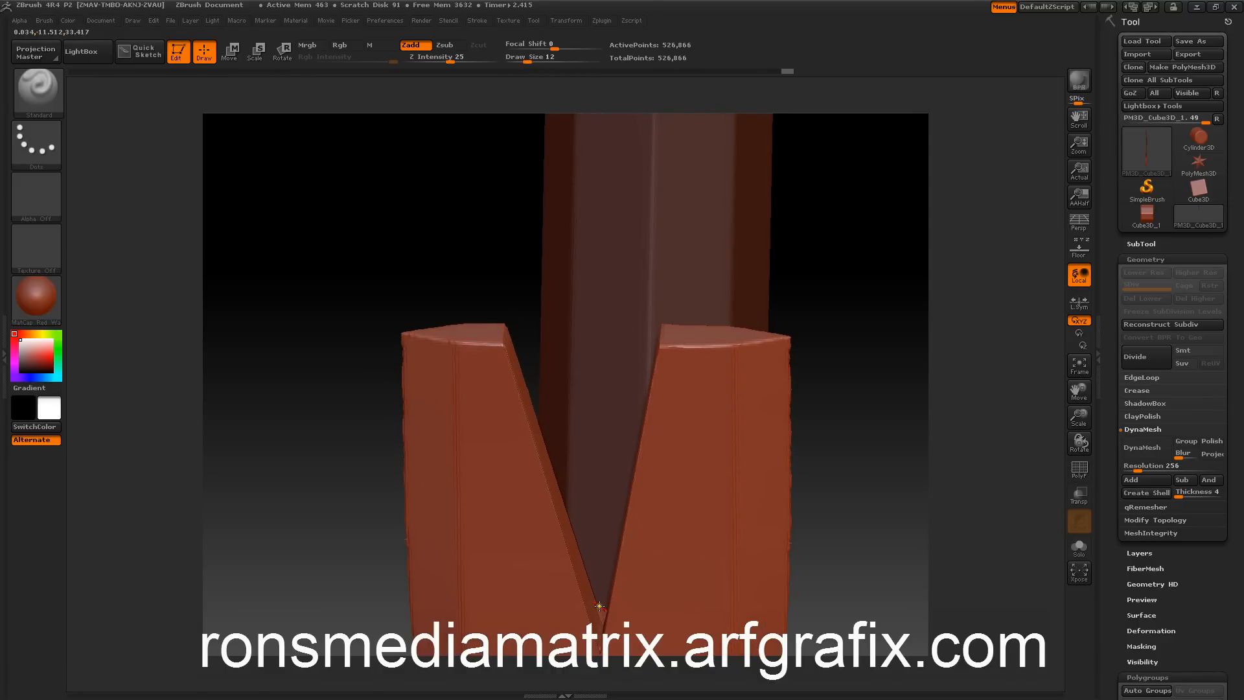
key("shift")
left_click_drag(599, 602, 600, 613, "shift")
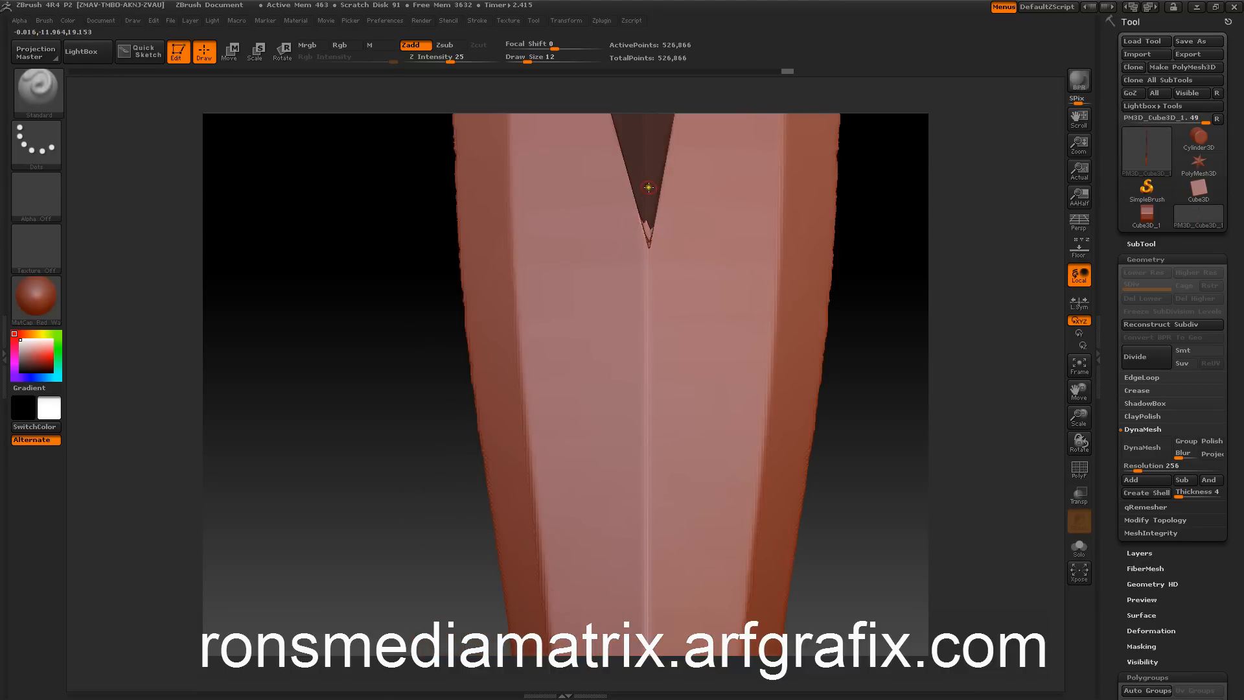
Step: Set the draw size to 17 and smooth the notch's point from the opposite face of the hook
key("s")
left_click_drag(648, 189, 666, 188)
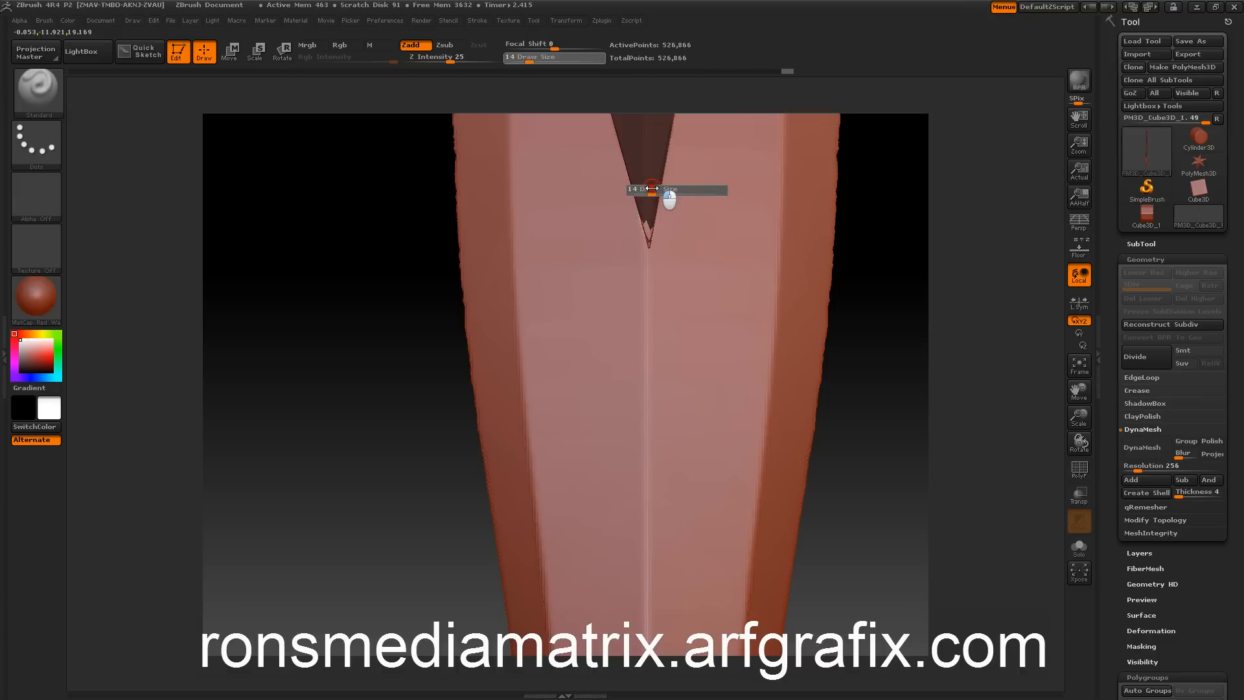
key("shift")
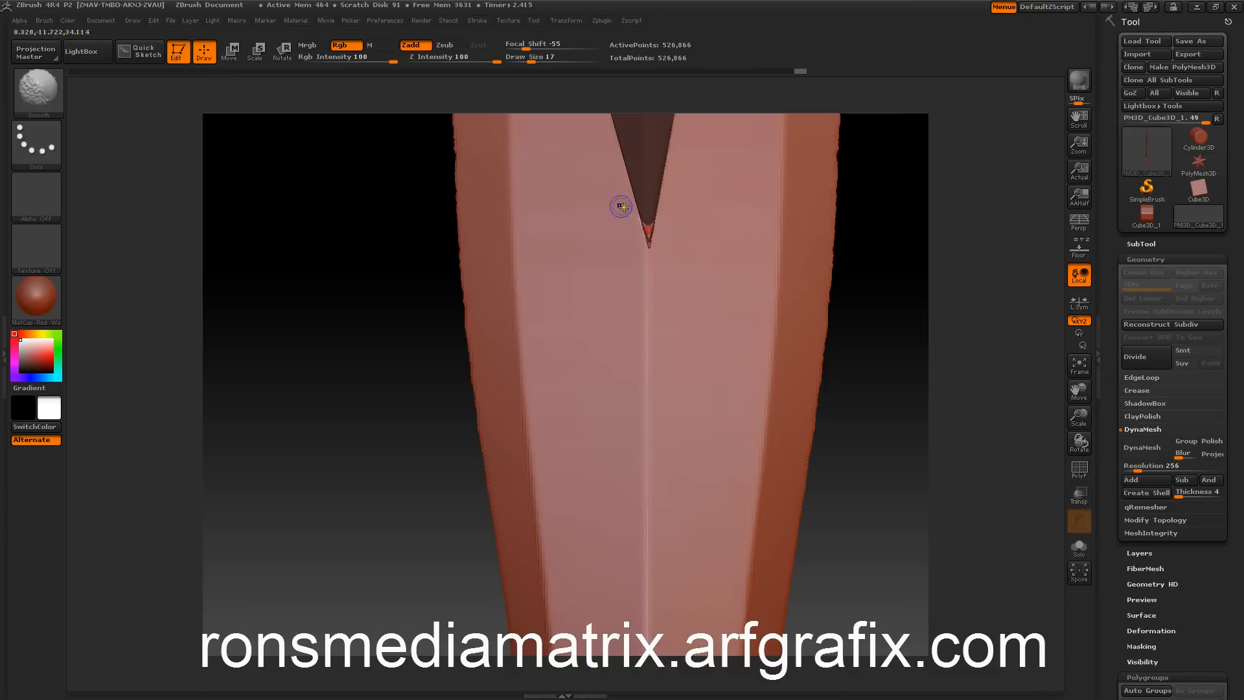
left_click_drag(341, 240, 451, 308)
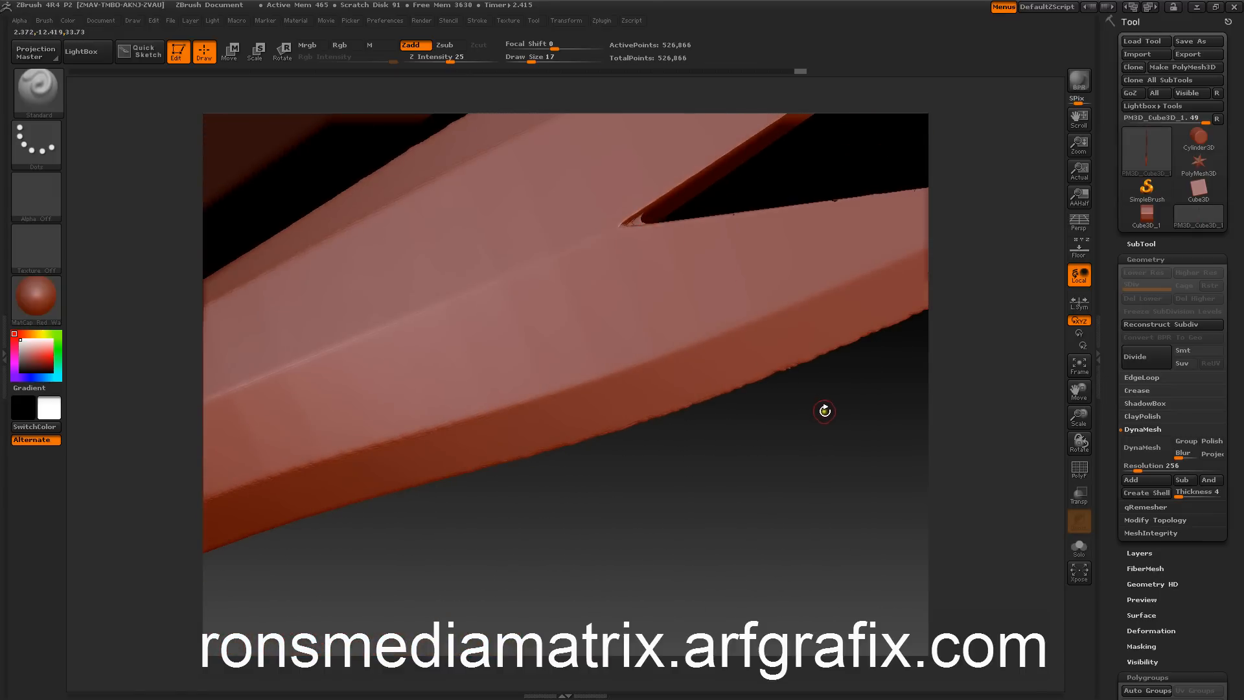
mouse_move(825, 411)
left_mouse_down()
mouse_move(697, 305)
mouse_move(791, 286)
mouse_move(817, 422)
left_mouse_up()
left_click_drag(708, 461, 703, 433)
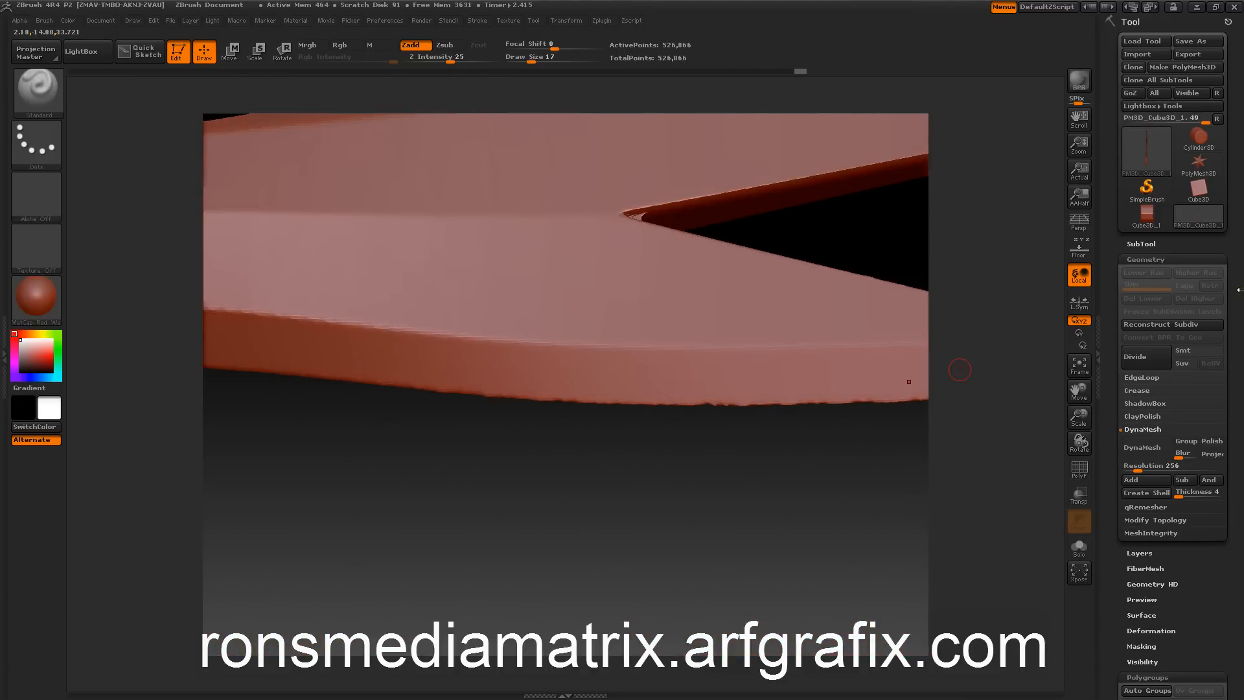
Step: Frame the whole crowbar and clear the mask from its shaft
key("f")
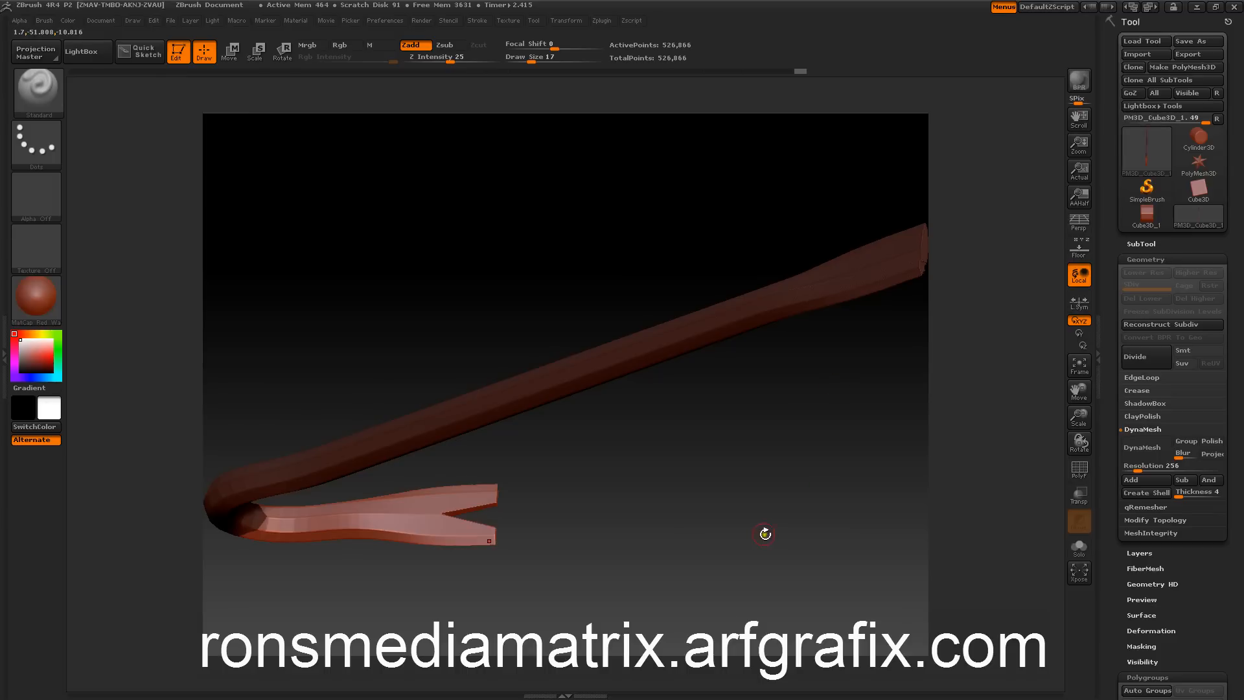
left_click_drag(766, 533, 778, 426)
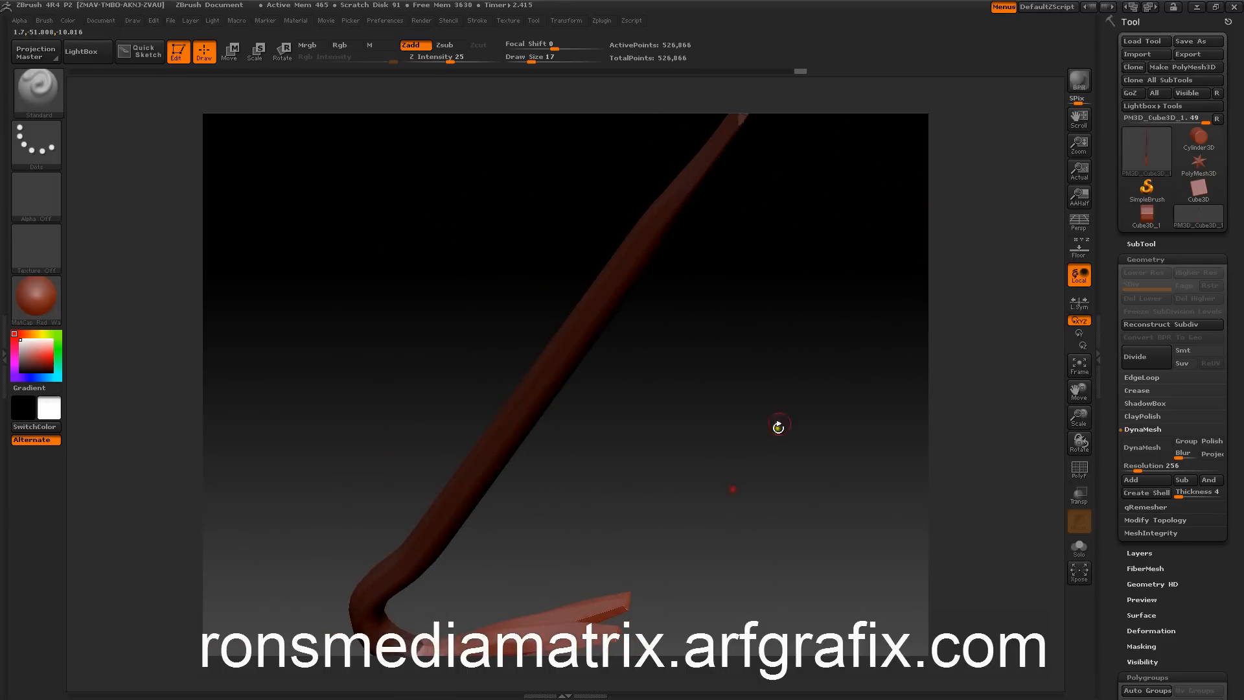
left_click(1138, 259)
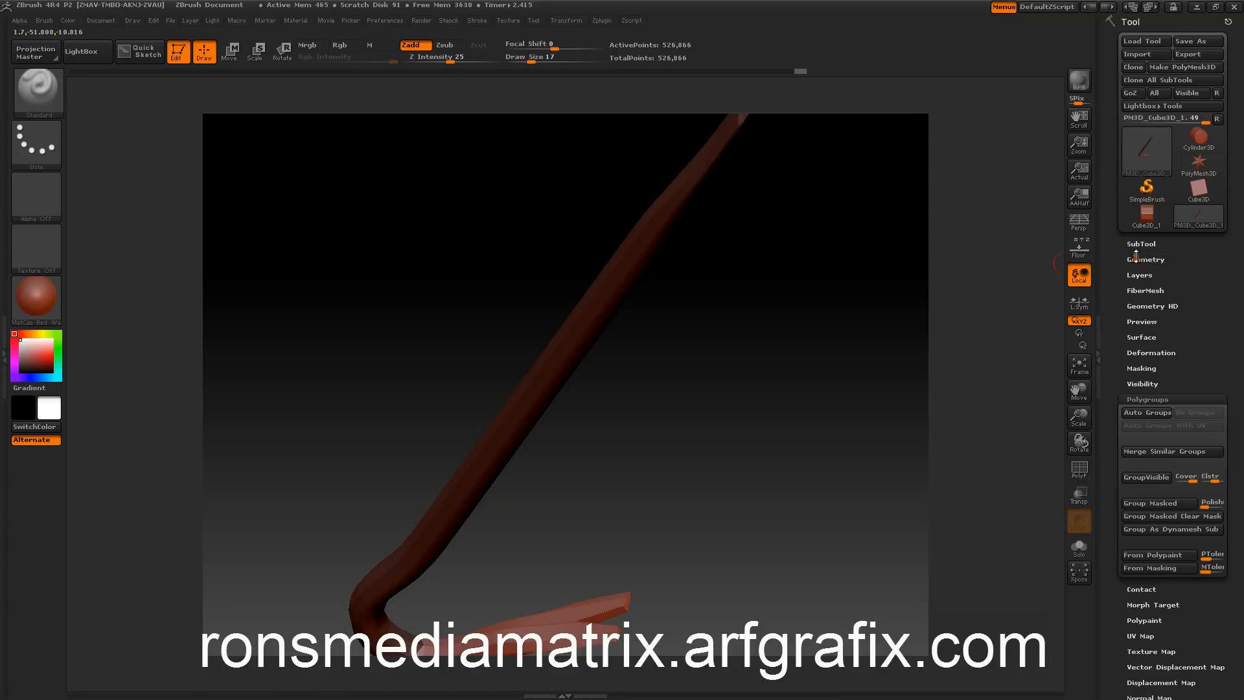
left_click(1137, 368)
left_click(1139, 396)
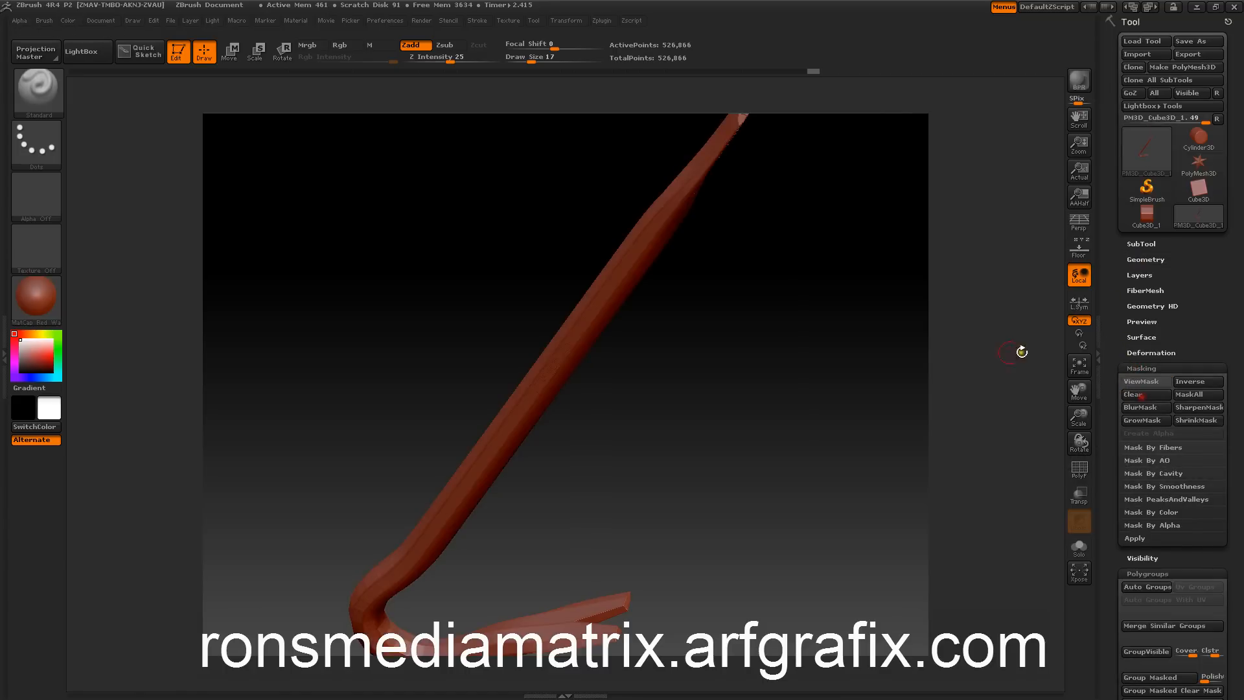
Step: Polish the face of the shaft's straight flattened end using a Polish brush with draw size 108
left_click_drag(897, 366, 837, 297)
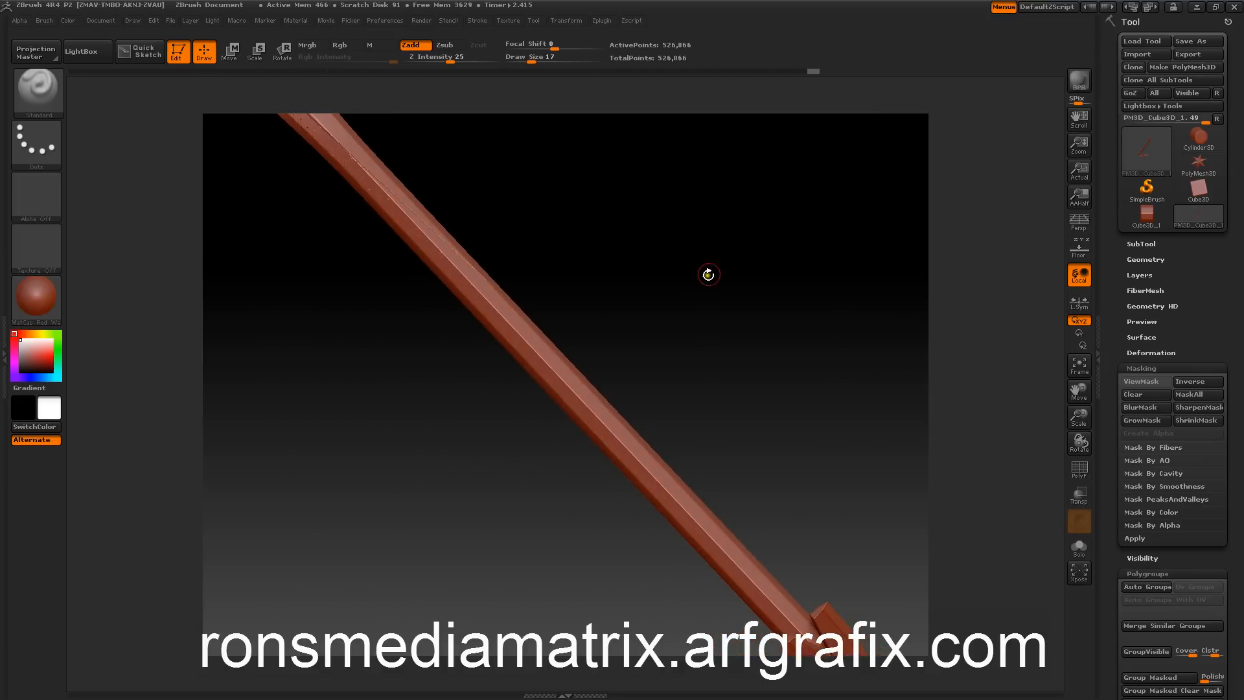
left_click_drag(708, 274, 749, 328)
left_click_drag(788, 378, 815, 397)
key("super")
key("super")
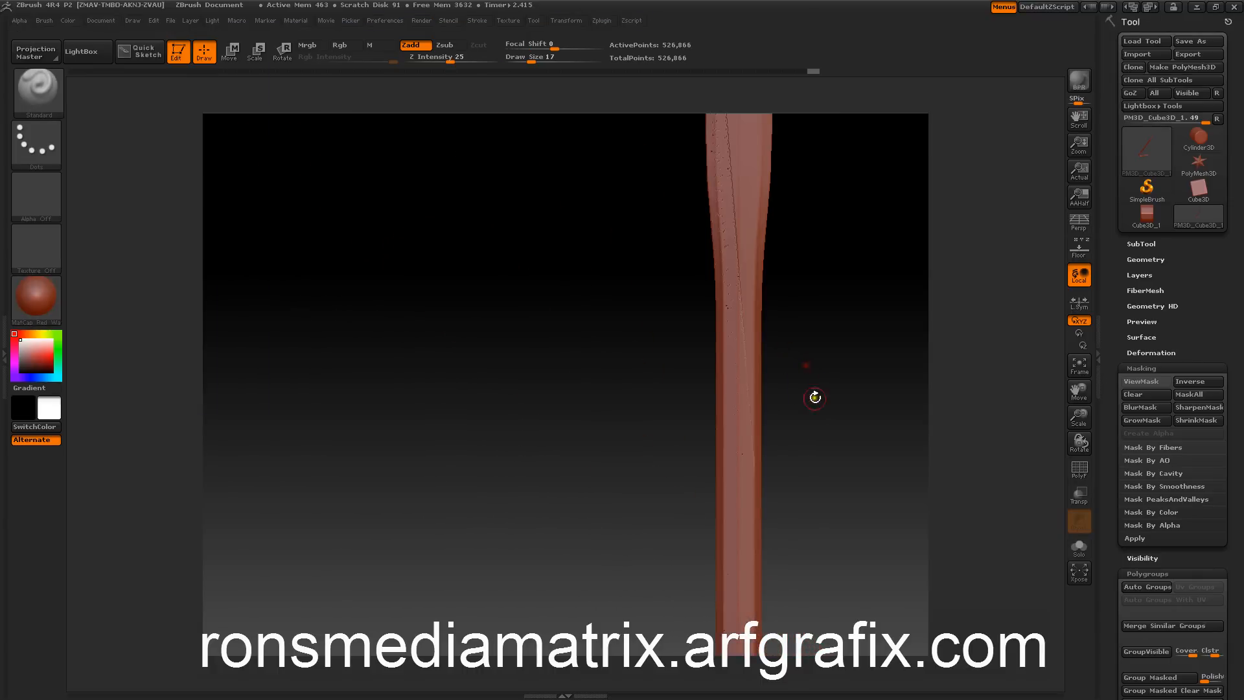
left_click_drag(628, 367, 462, 430, "alt")
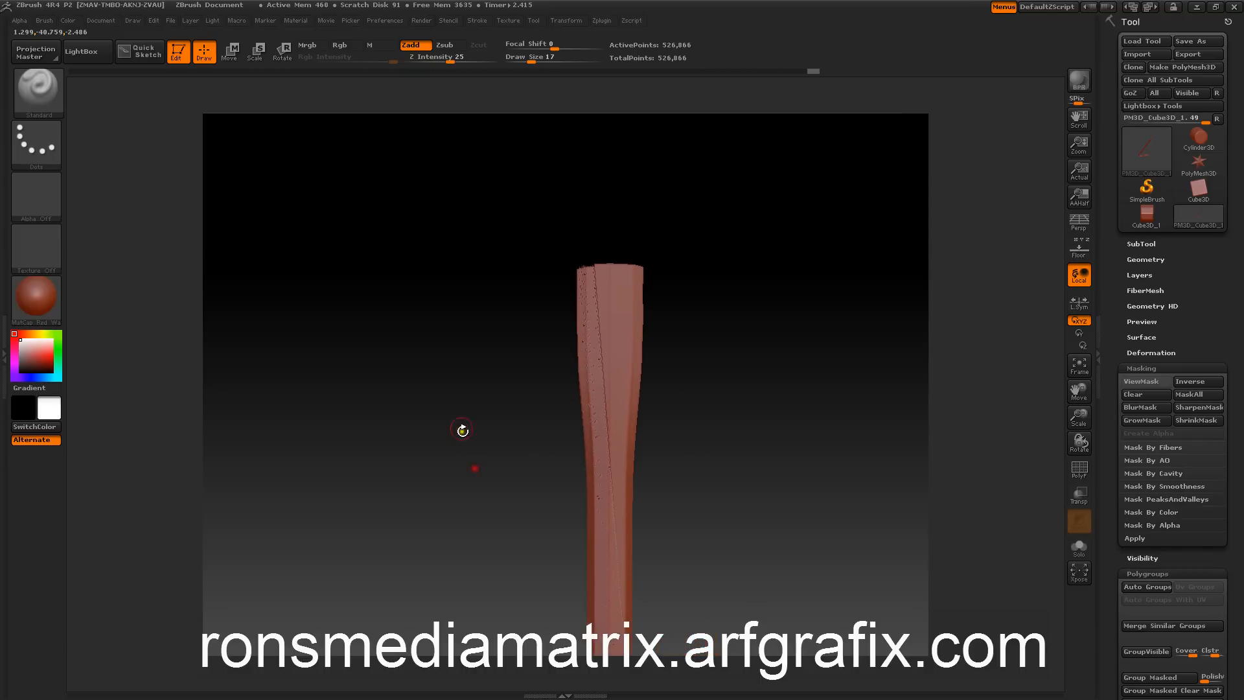
left_click_drag(486, 258, 479, 346)
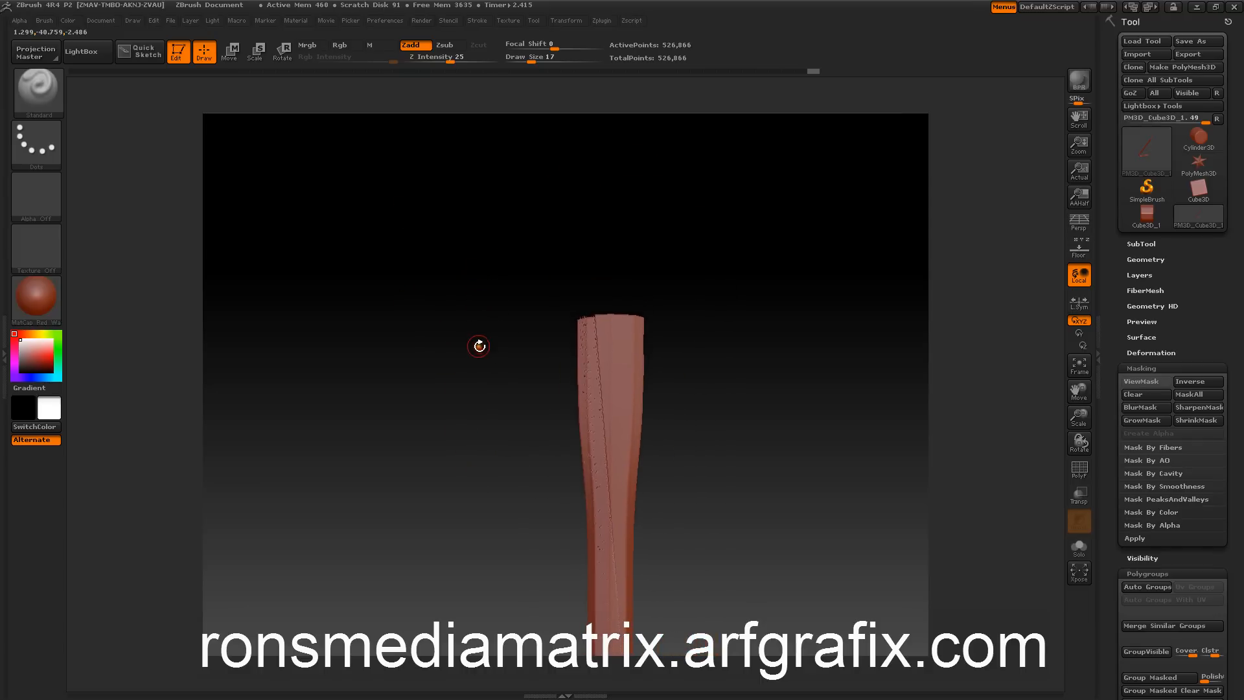
left_click(52, 93)
left_click(366, 340)
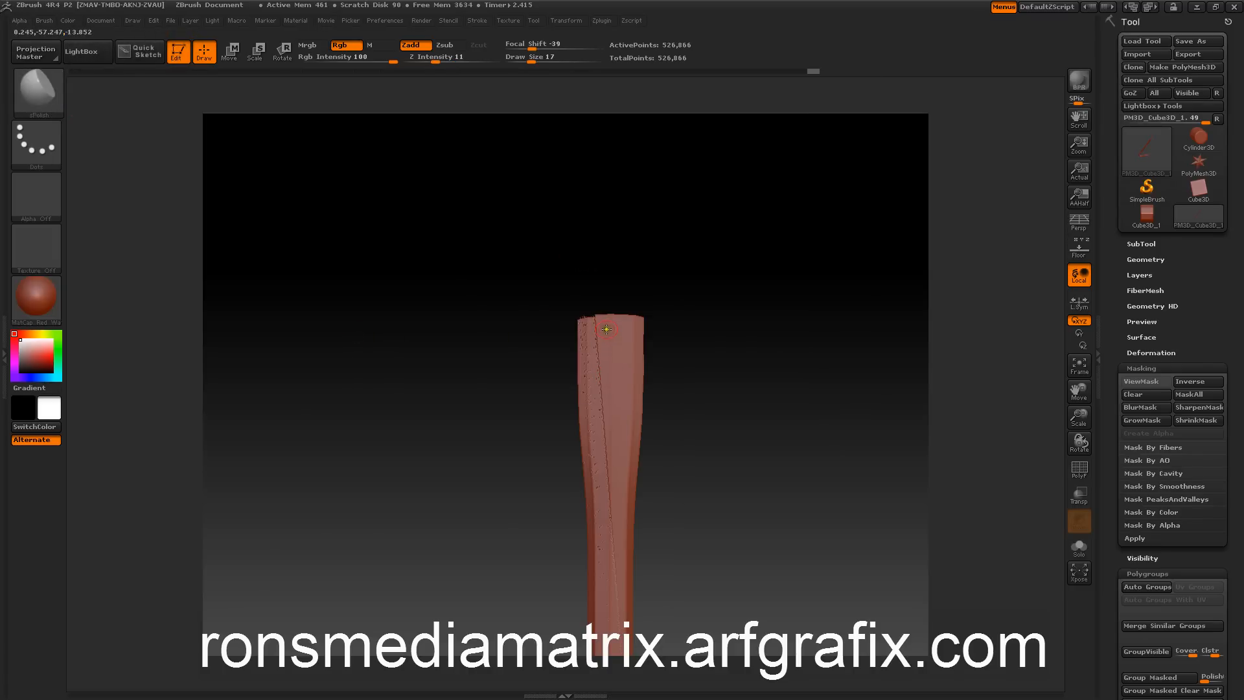
key("s")
left_click_drag(609, 329, 640, 328)
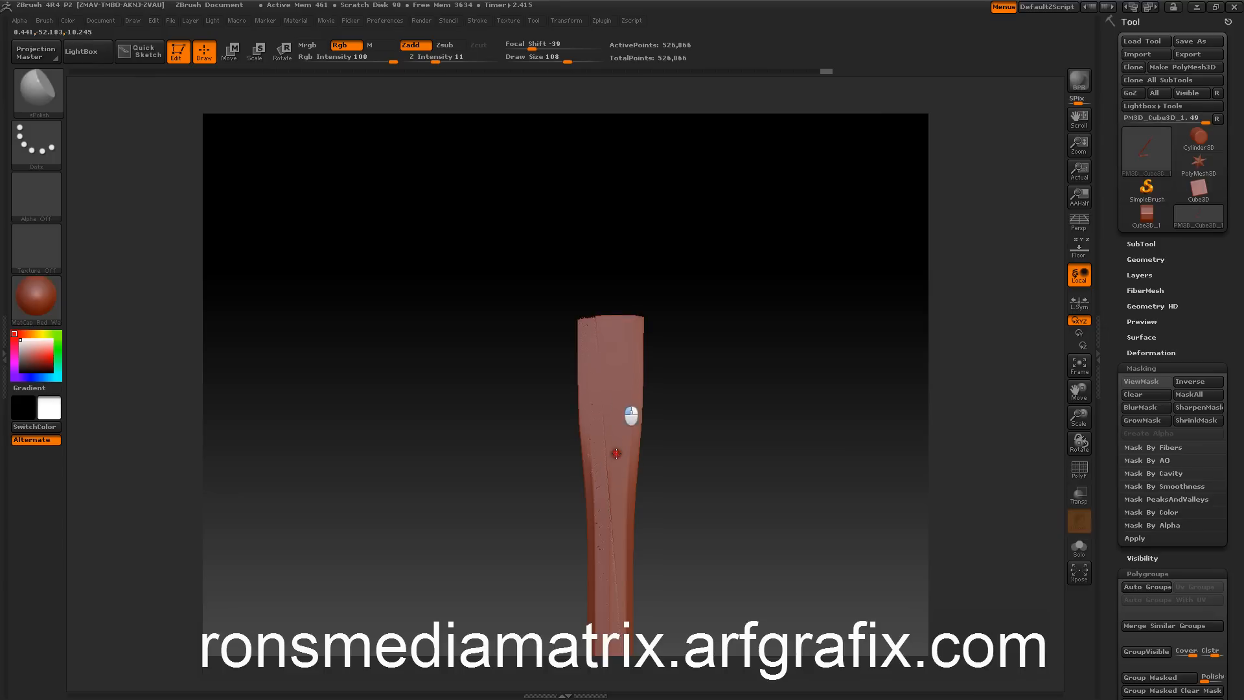
Step: Lower the Polish brush's Z Intensity to 5 and smooth the rough seam along the straight flattened end
mouse_move(525, 317)
left_mouse_down()
mouse_move(492, 322)
mouse_move(552, 294)
mouse_move(566, 342)
mouse_move(521, 421)
left_mouse_up()
key("ctrl")
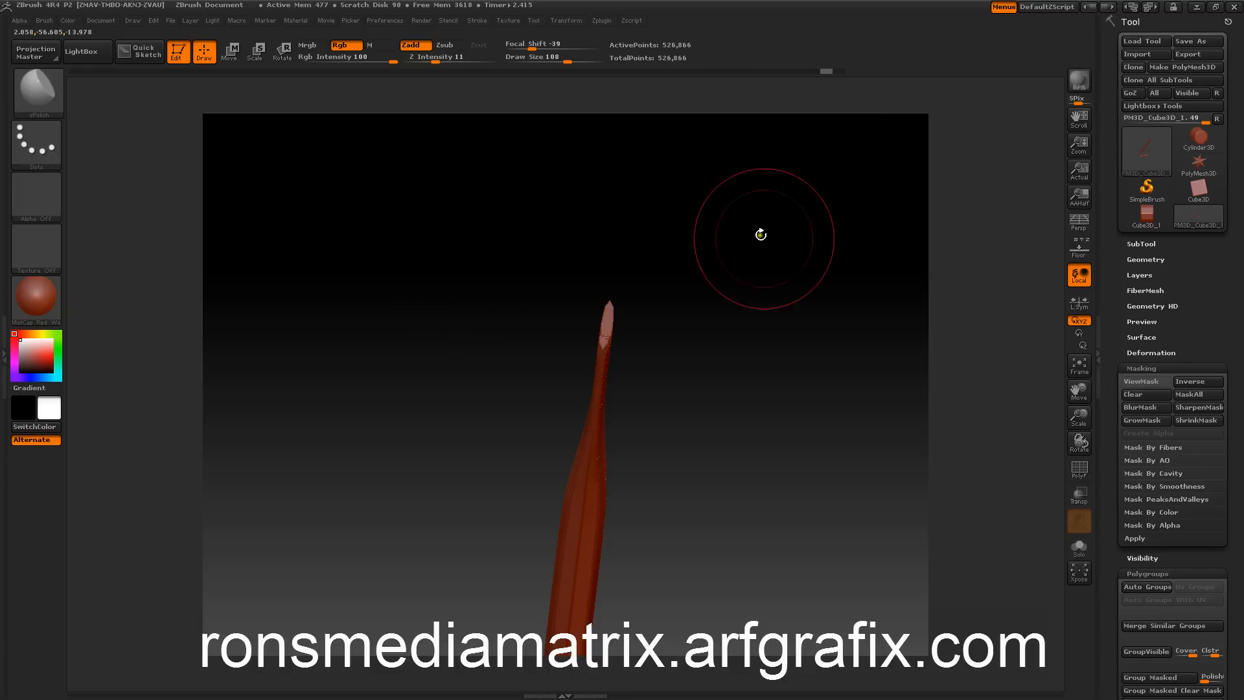
mouse_move(758, 233)
left_mouse_down("shift")
mouse_move(800, 300)
mouse_move(766, 268)
left_mouse_up("shift")
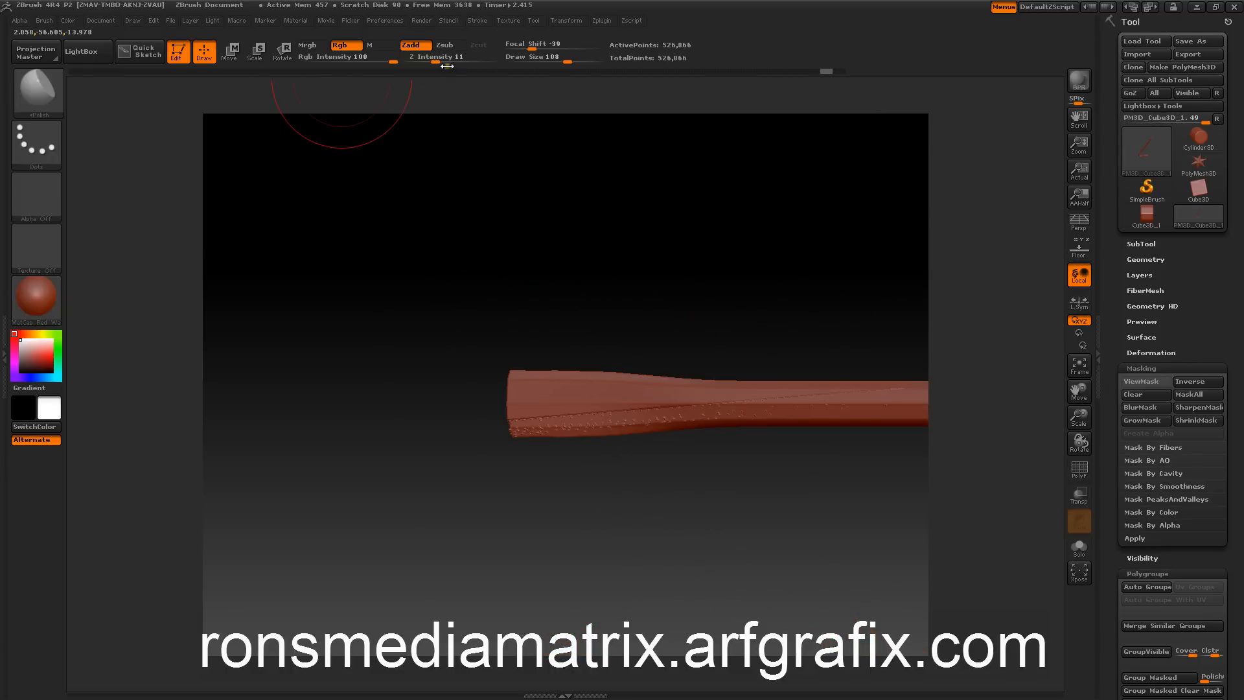
left_click_drag(447, 66, 425, 62)
key("shift")
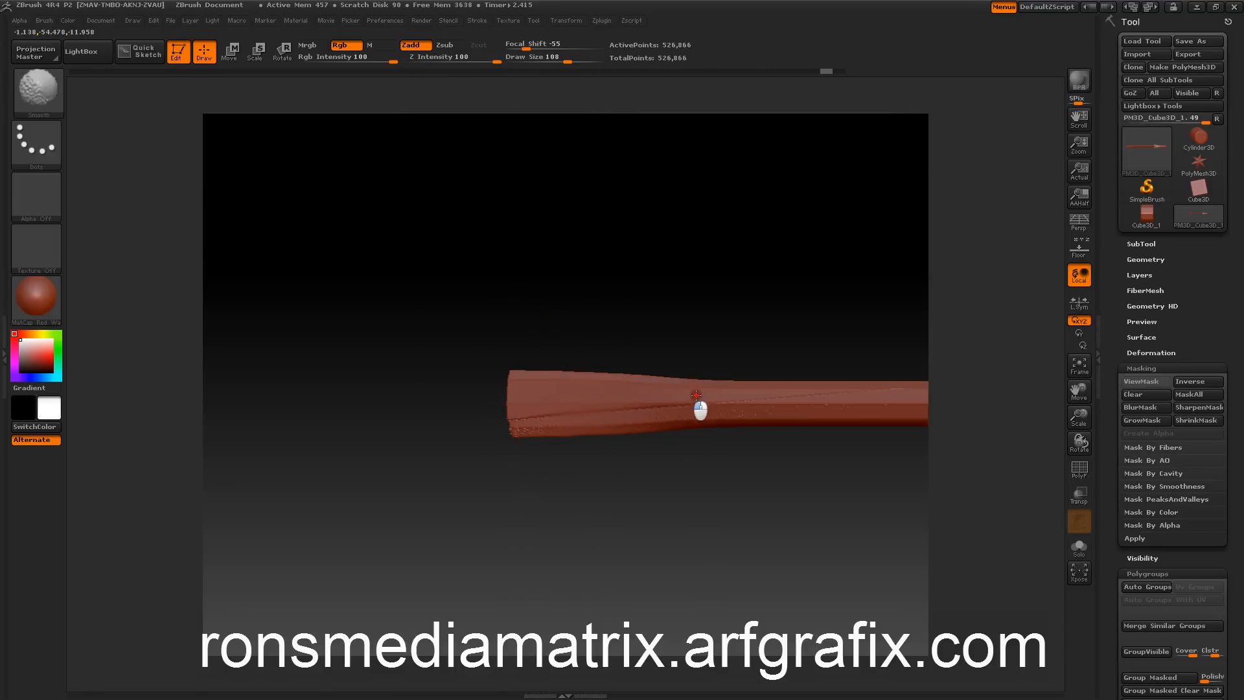
Step: Smooth the remaining ridges on the straight flattened end and check its tip from the side
mouse_move(445, 305)
left_mouse_down()
mouse_move(490, 300)
mouse_move(434, 308)
mouse_move(448, 298)
mouse_move(408, 294)
left_mouse_up()
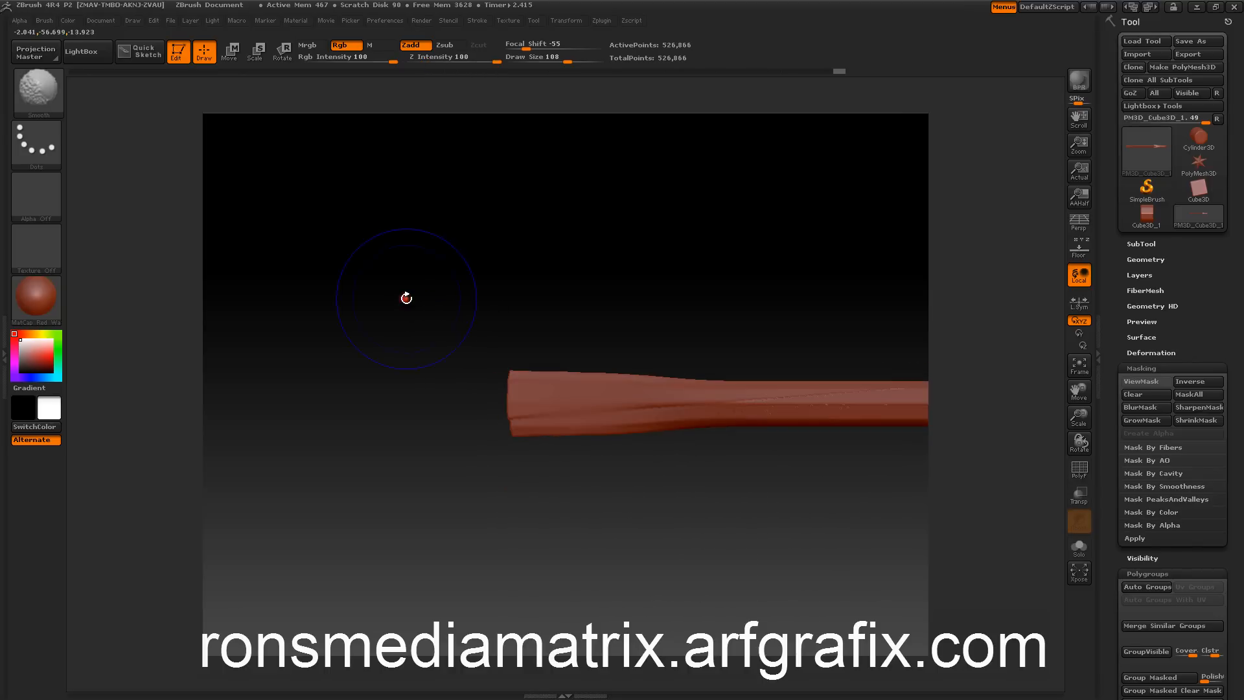
key("shift")
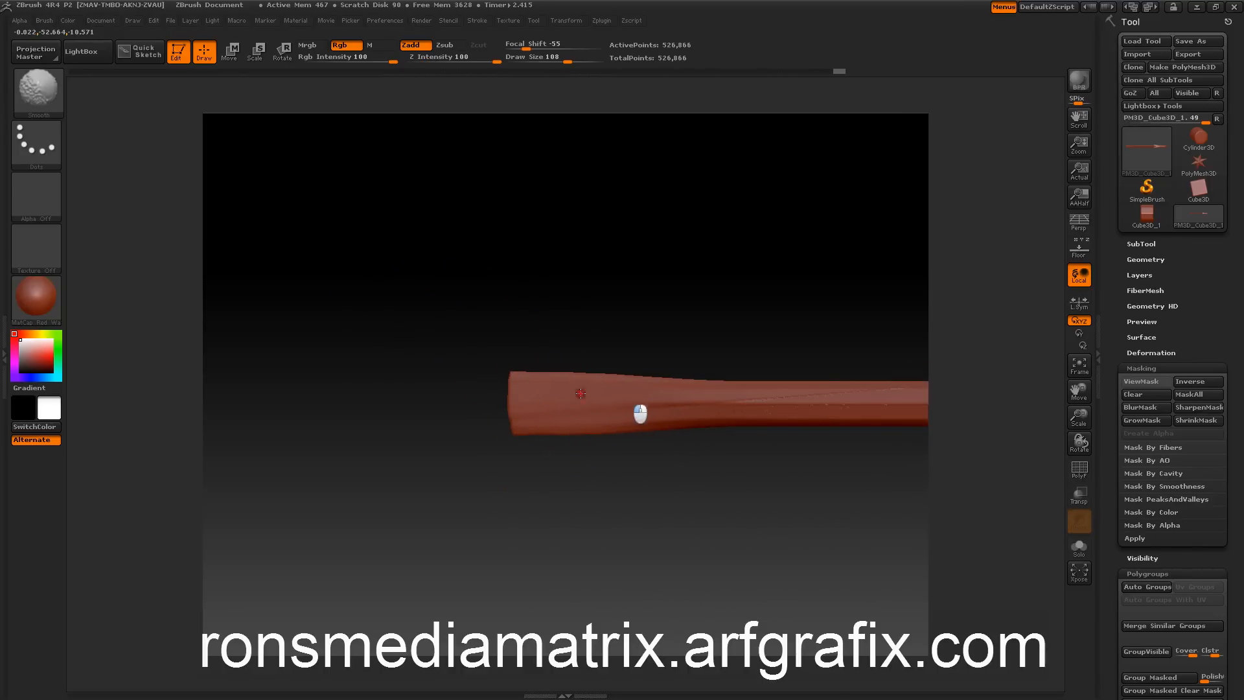
mouse_move(398, 323)
left_mouse_down()
mouse_move(499, 314)
mouse_move(446, 327)
left_mouse_up()
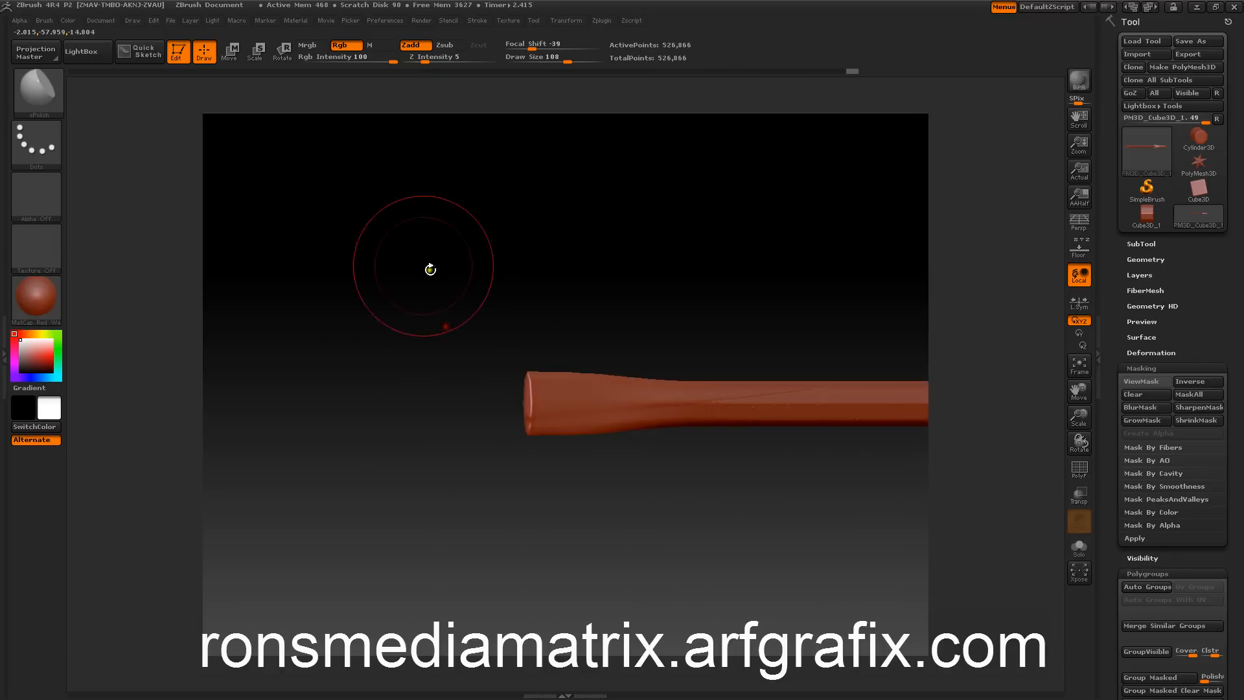
mouse_move(430, 270)
left_mouse_down()
mouse_move(431, 328)
mouse_move(411, 297)
mouse_move(397, 314)
mouse_move(457, 246)
left_mouse_up()
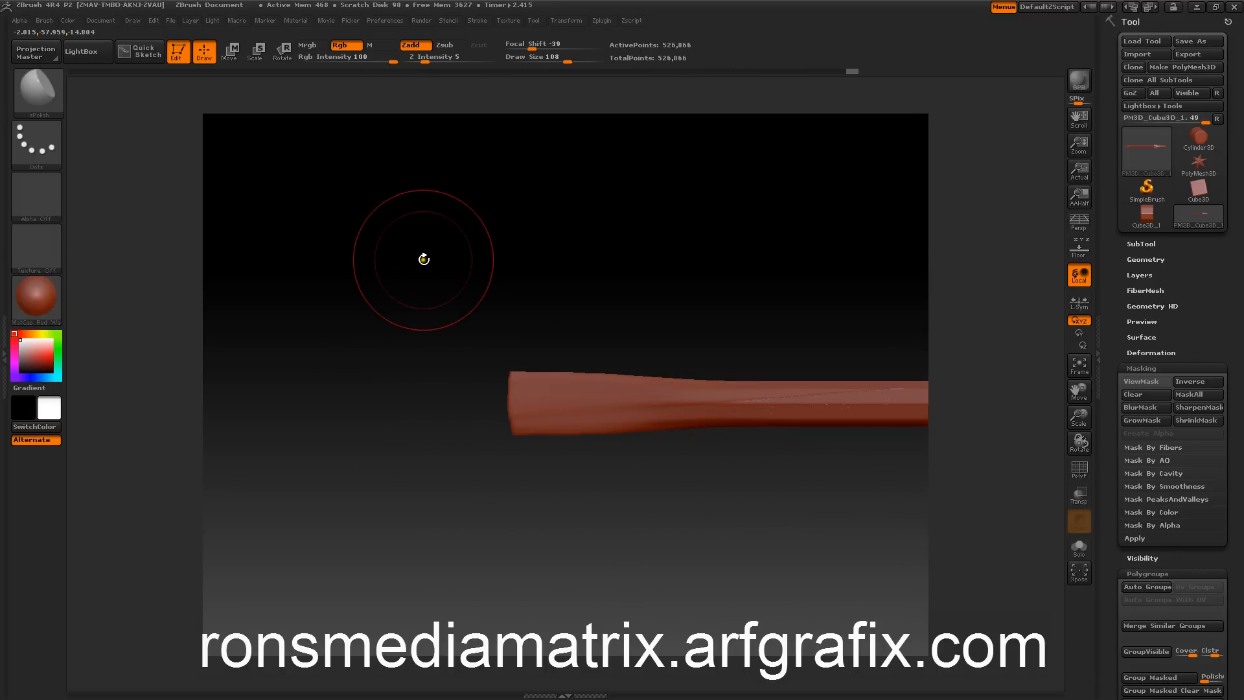
Step: Trim the tip of the straight flattened end square with a vertical ClipCurve cut and smooth the adjoining shaft
key("ctrl")
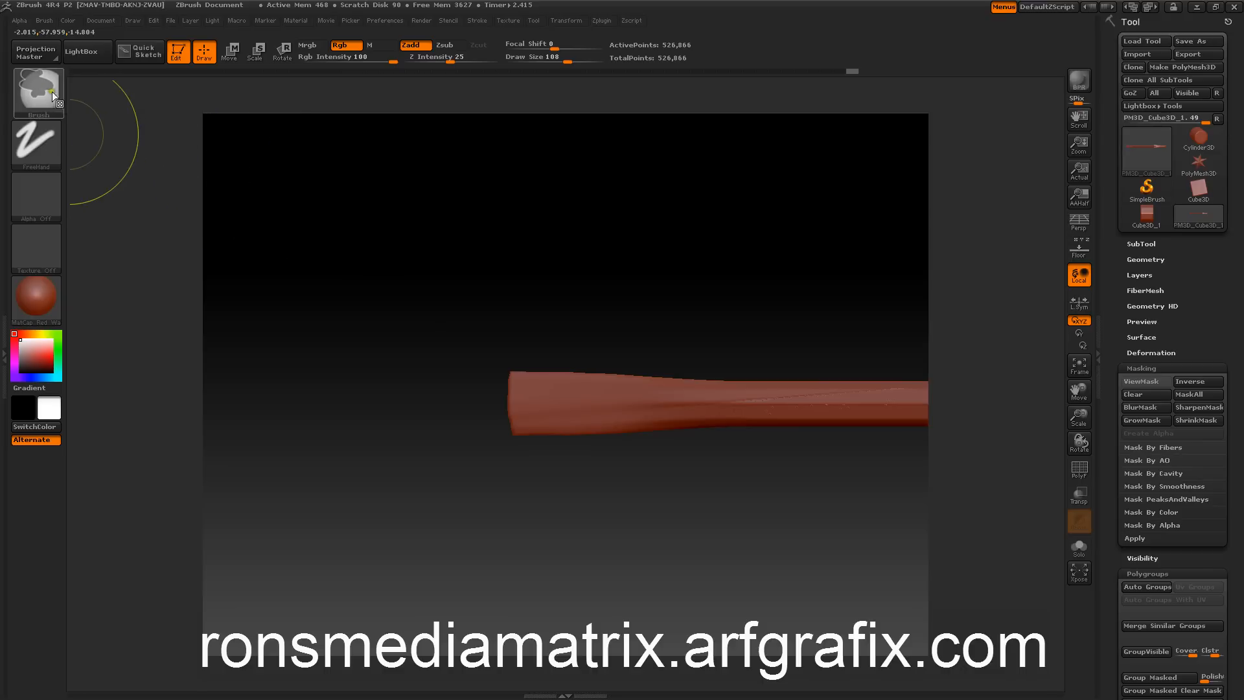
left_click(37, 84)
left_click(31, 82)
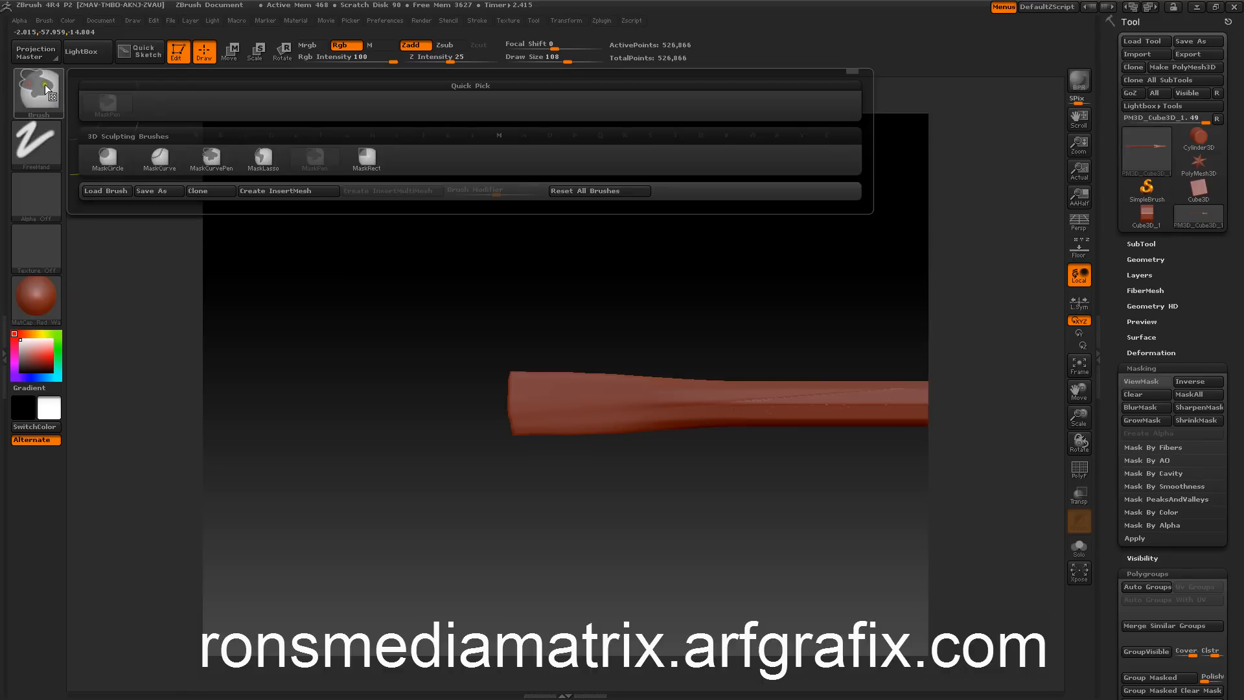
key("ctrl+shift")
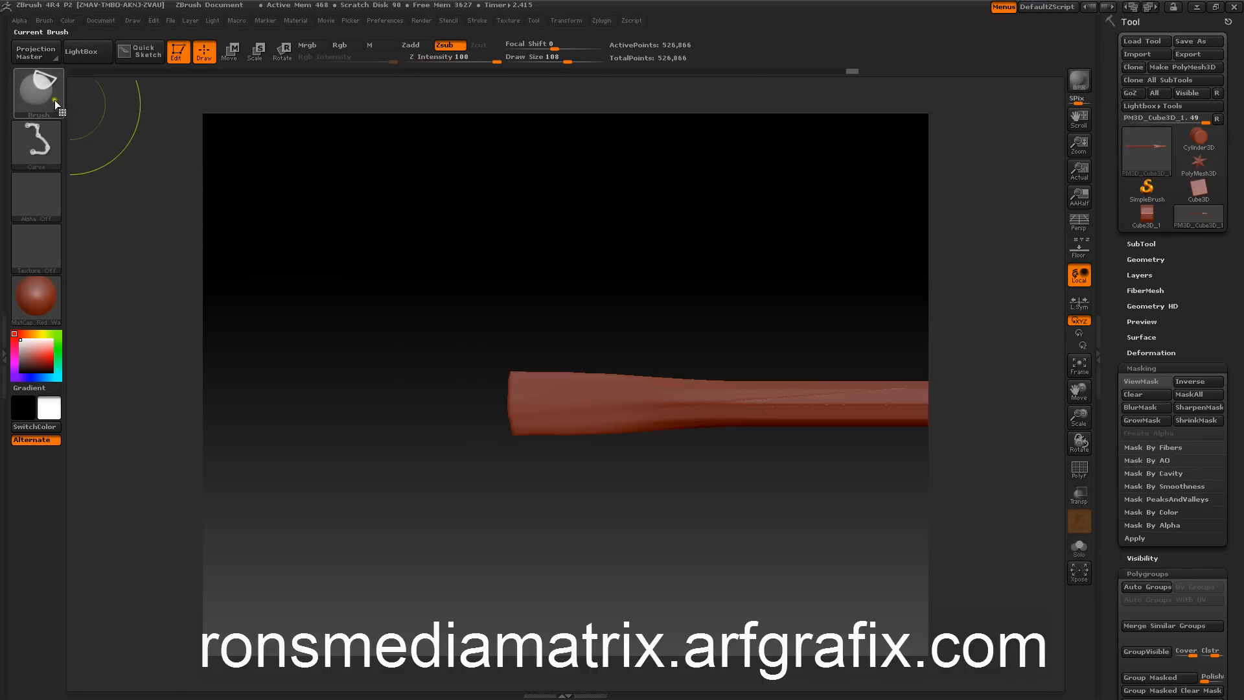
left_click(48, 92)
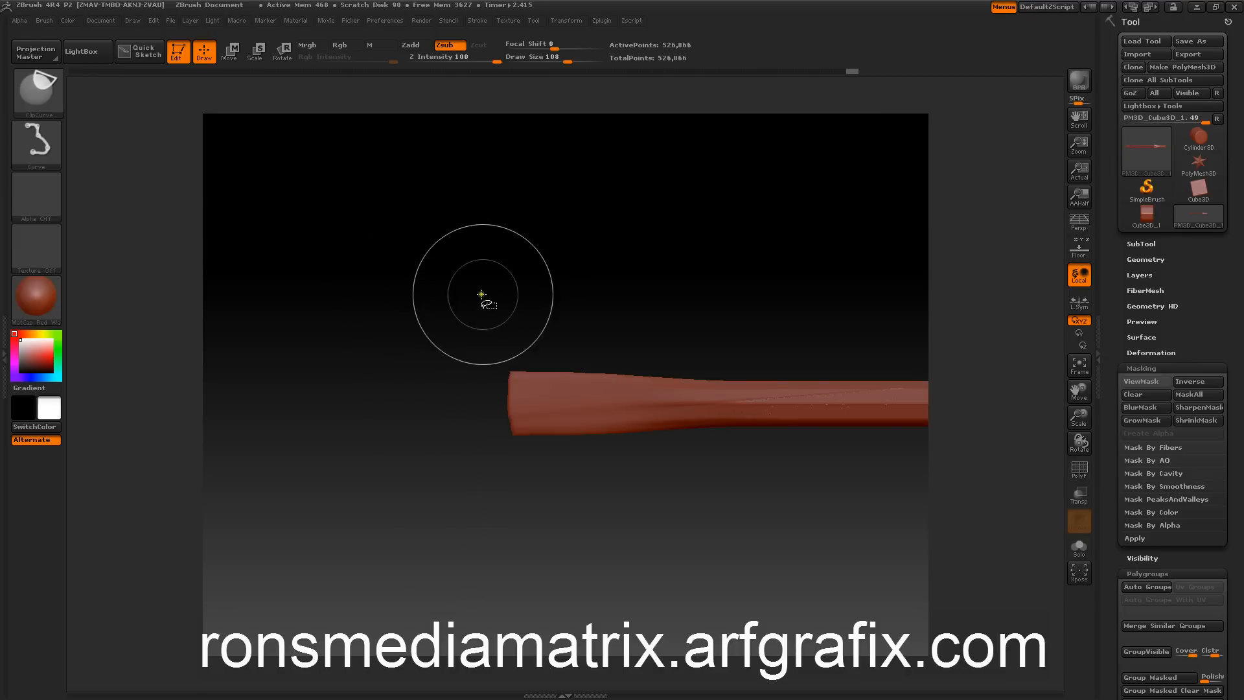
left_click_drag(487, 287, 484, 335, "ctrl+shift")
left_click_drag(493, 508, 499, 485, "ctrl+shift")
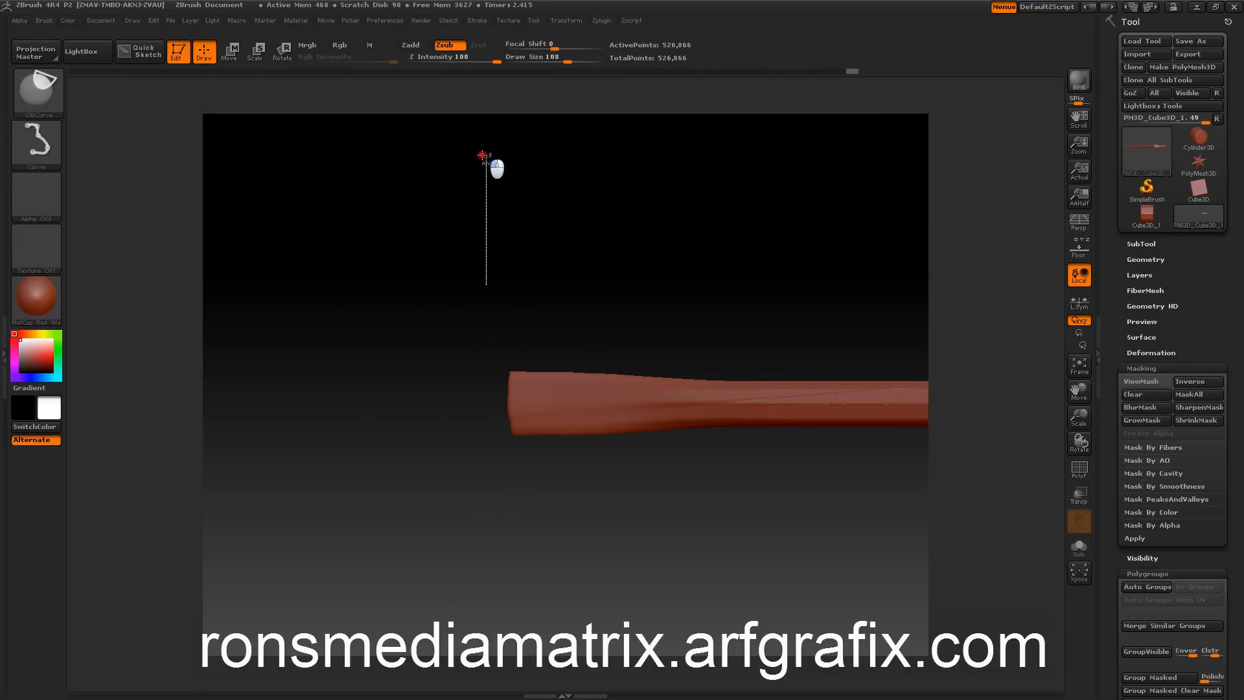
left_click_drag(483, 157, 510, 319, "ctrl+shift")
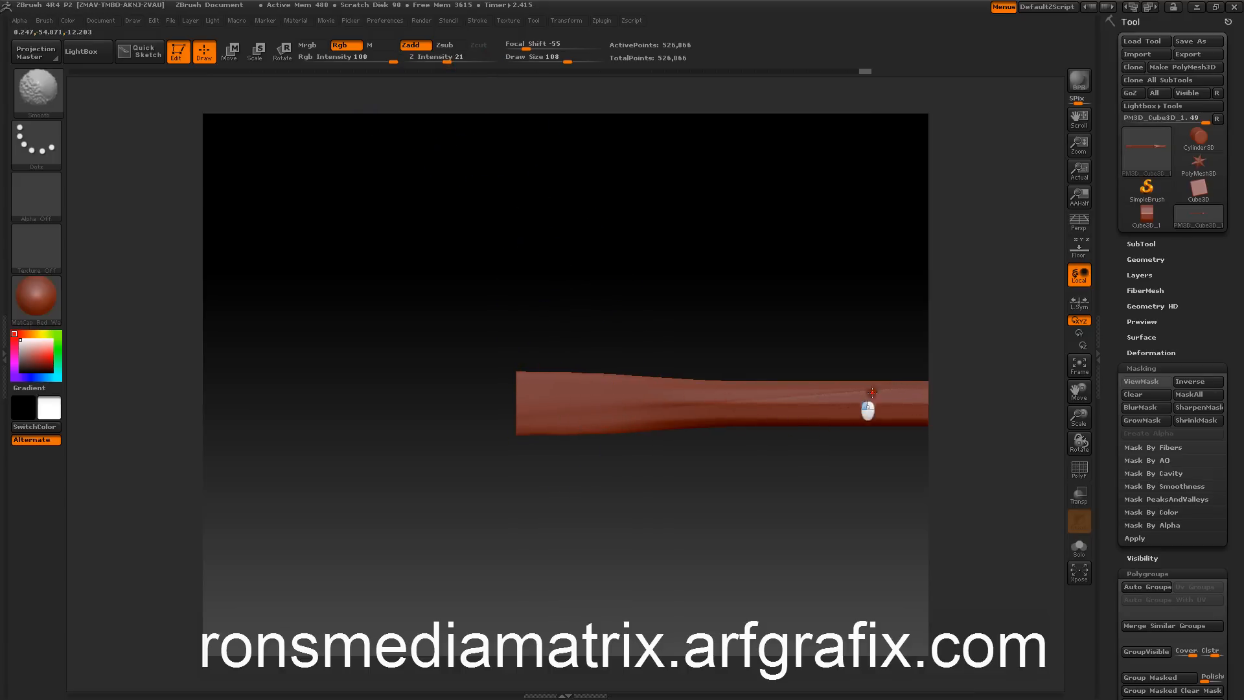
mouse_move(600, 339)
left_mouse_down()
mouse_move(516, 306)
mouse_move(596, 287)
left_mouse_up()
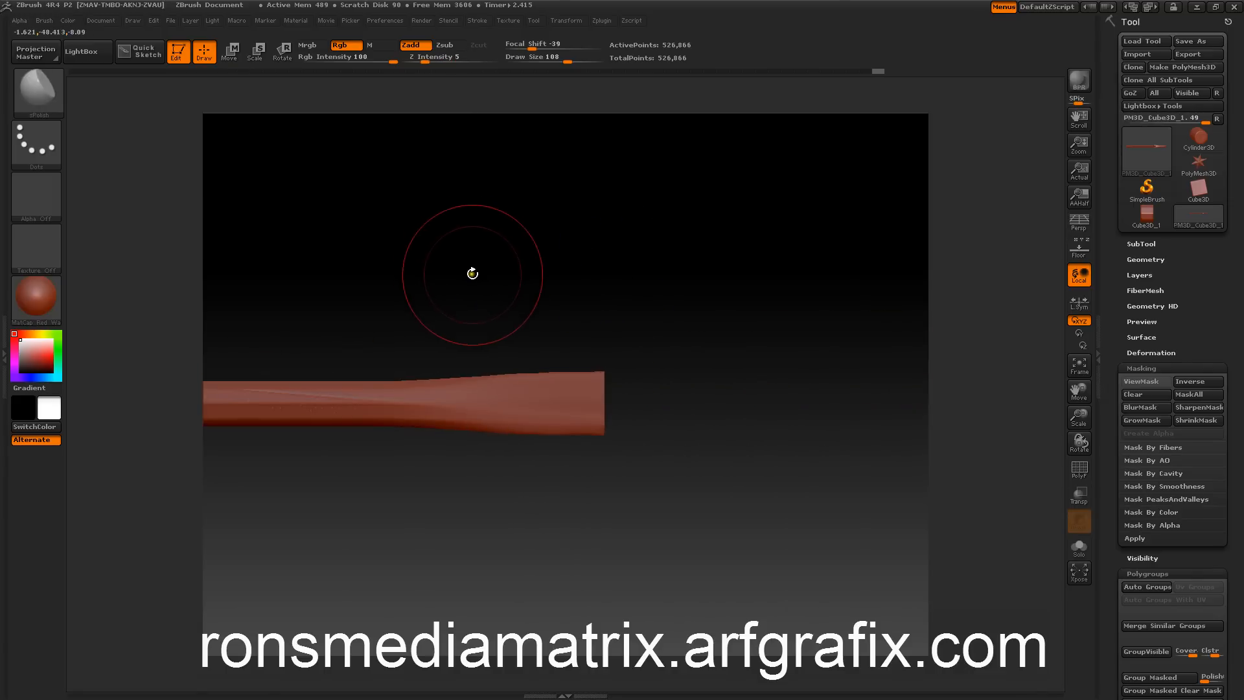
Step: Smooth the facets along the crowbar's shaft and around the bend of the hooked end from several sides
left_click_drag(475, 272, 553, 339)
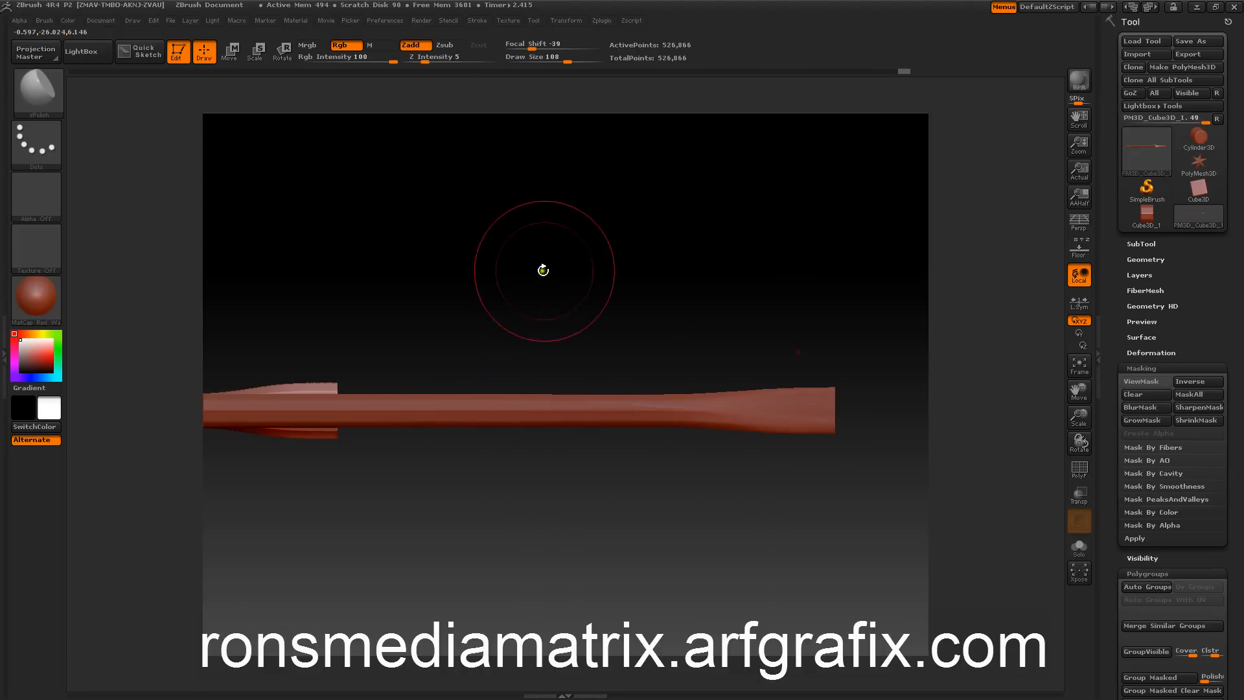
mouse_move(527, 269)
left_mouse_down()
mouse_move(587, 400)
mouse_move(534, 310)
mouse_move(537, 381)
mouse_move(516, 412)
mouse_move(517, 447)
mouse_move(502, 404)
left_mouse_up()
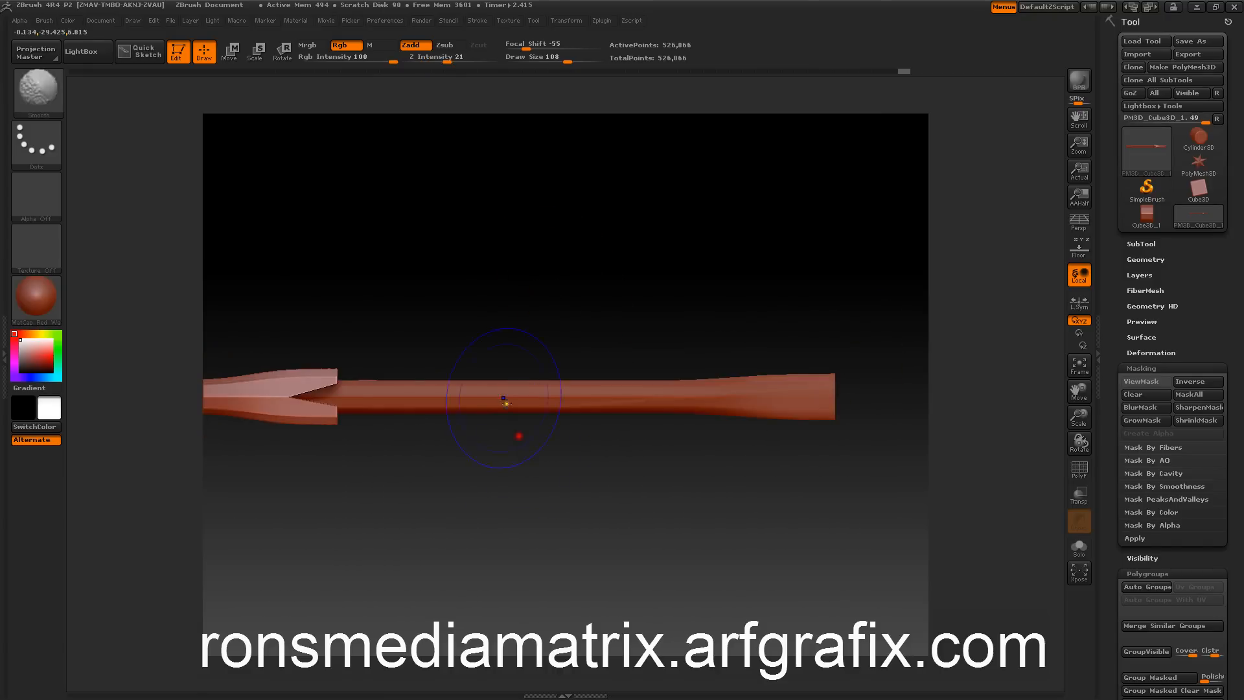
left_click_drag(430, 278, 703, 284, "alt")
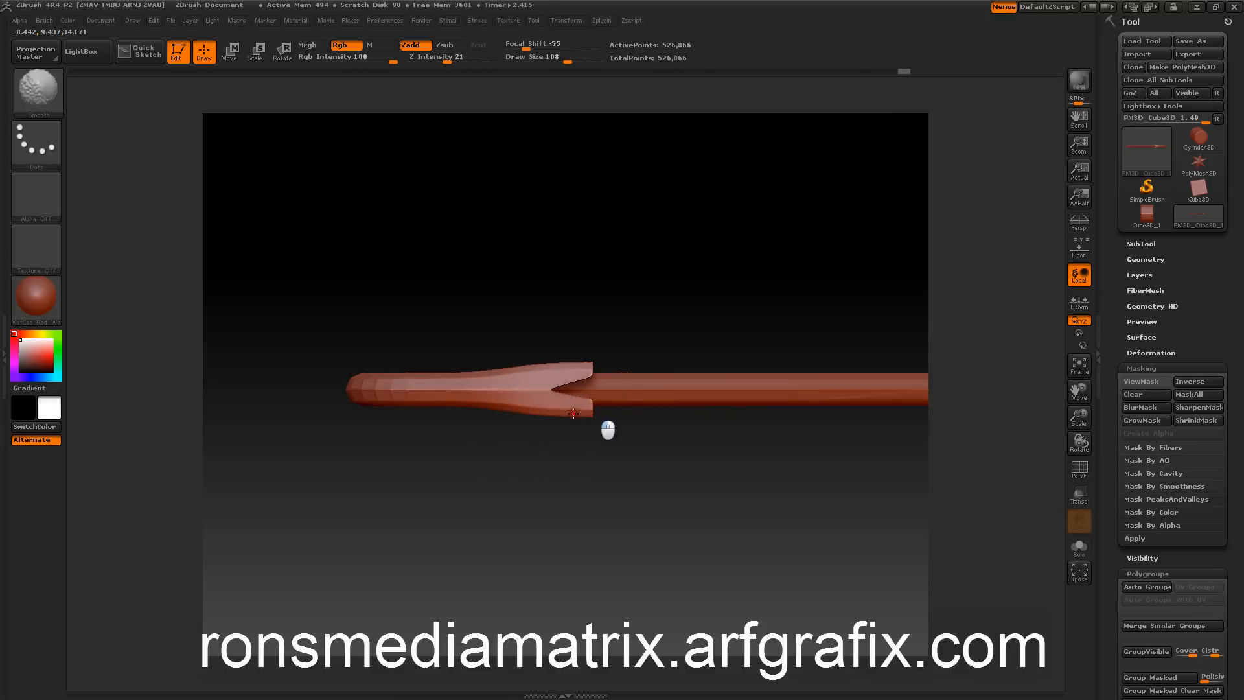
mouse_move(486, 252)
left_mouse_down()
mouse_move(517, 363)
mouse_move(528, 320)
mouse_move(541, 483)
mouse_move(523, 468)
left_mouse_up()
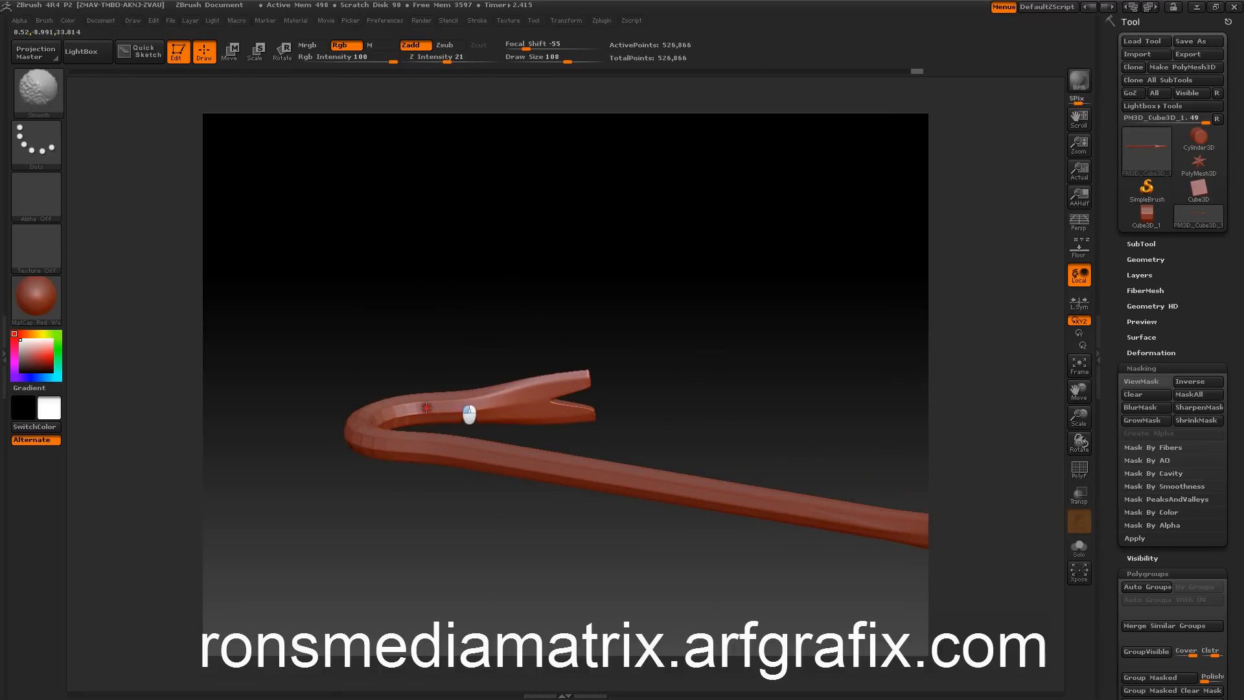
left_click_drag(421, 413, 372, 450)
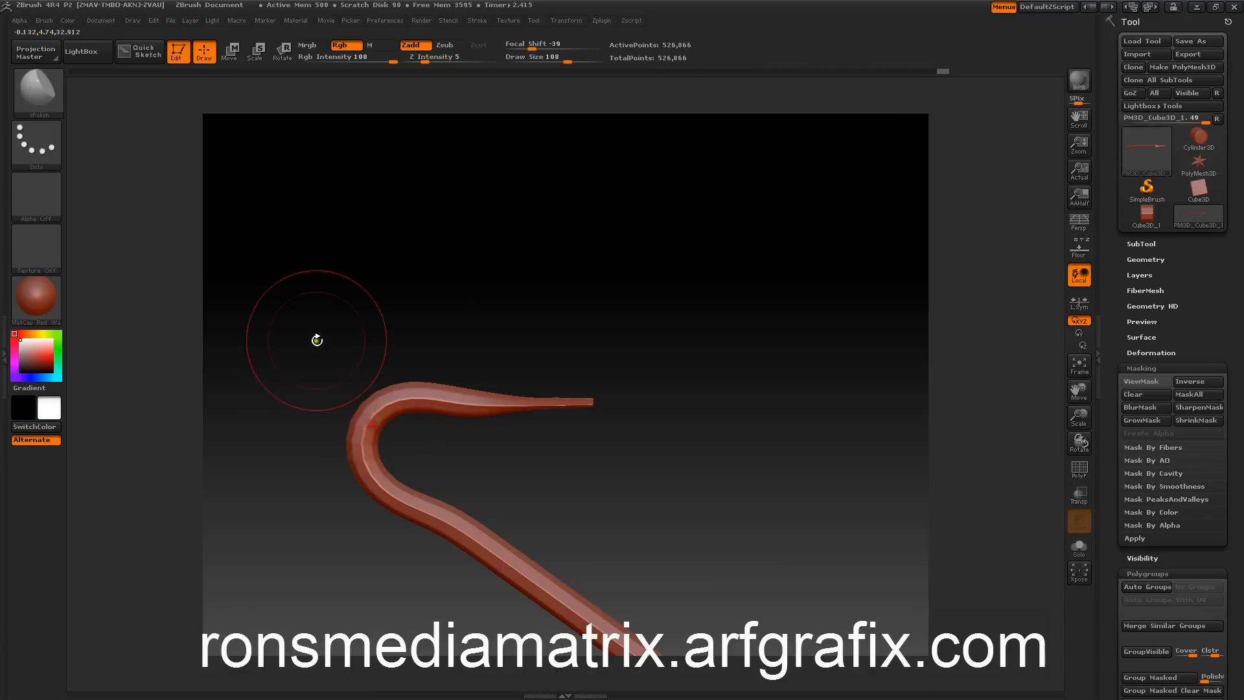
left_click_drag(317, 342, 363, 422)
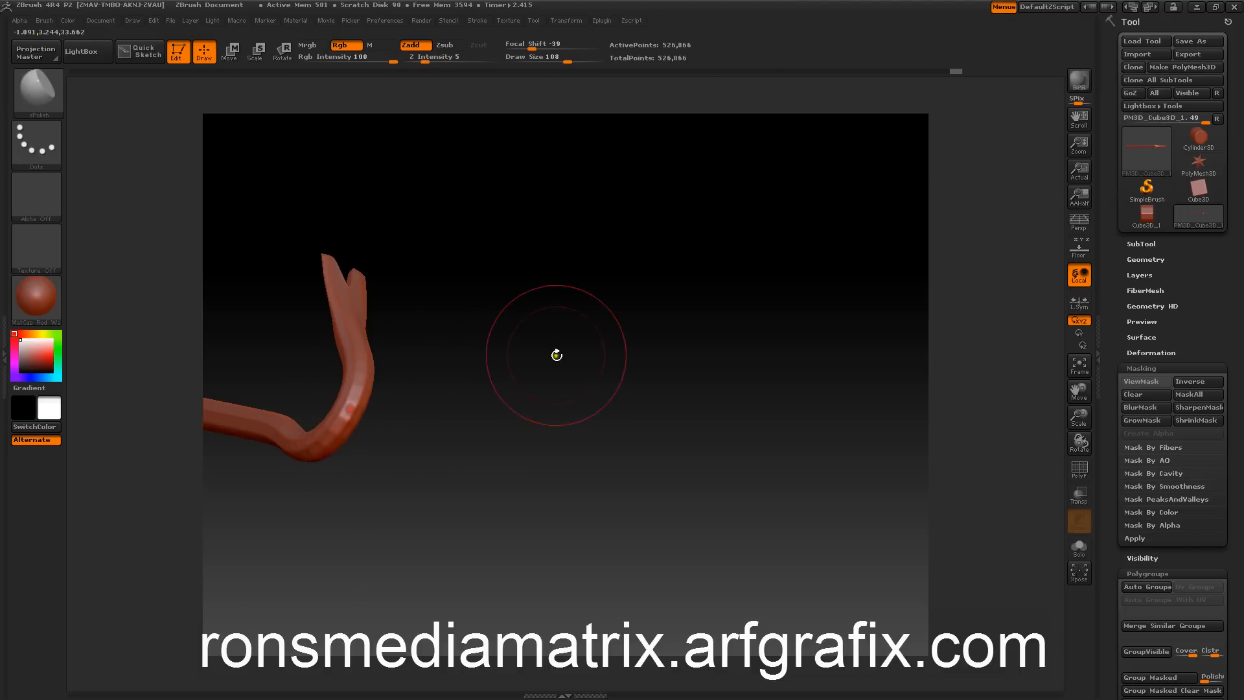
left_click_drag(556, 355, 502, 340)
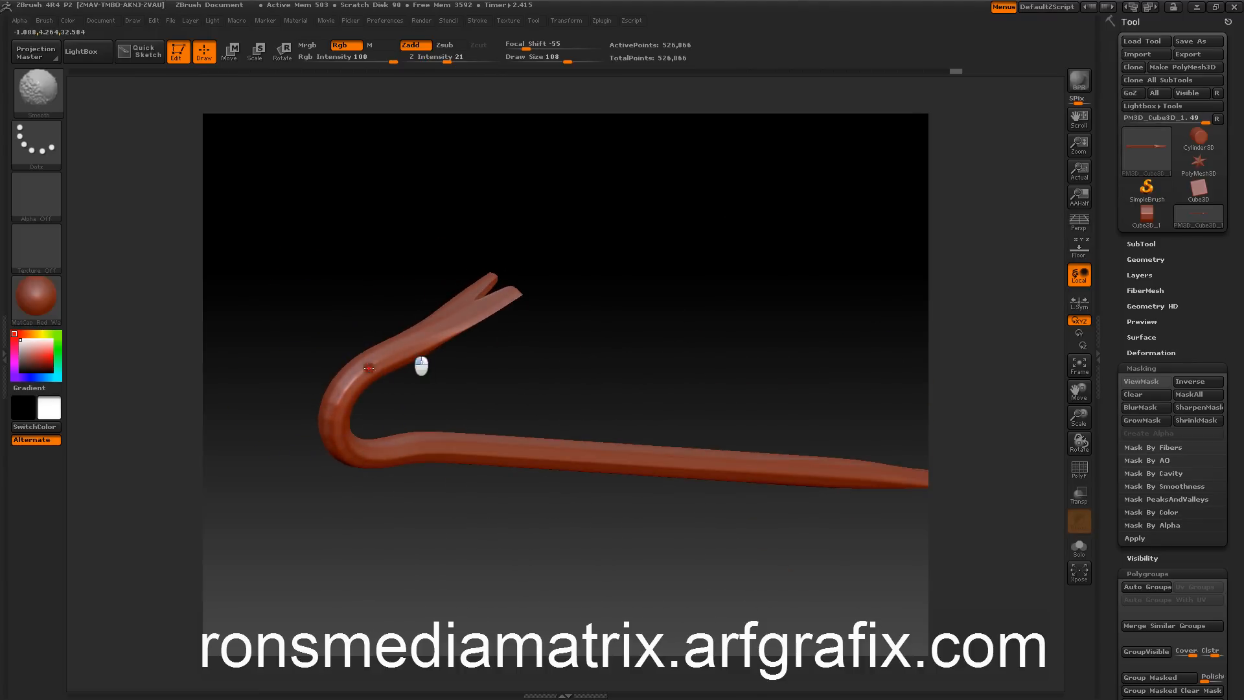
mouse_move(421, 357)
left_mouse_down()
mouse_move(511, 383)
mouse_move(472, 417)
mouse_move(463, 481)
mouse_move(489, 425)
mouse_move(429, 453)
mouse_move(472, 338)
mouse_move(461, 439)
mouse_move(432, 466)
left_mouse_up()
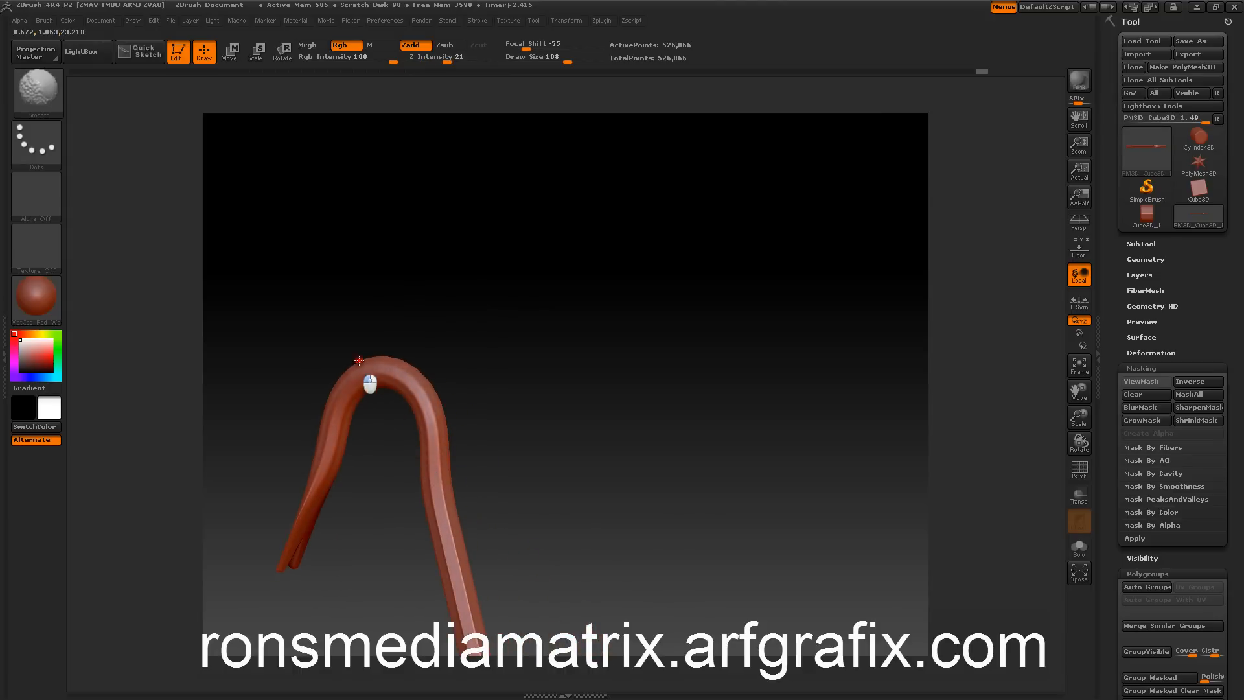
mouse_move(476, 402)
left_mouse_down()
mouse_move(508, 397)
mouse_move(472, 472)
mouse_move(534, 406)
mouse_move(550, 447)
left_mouse_up()
Step: Turn on perspective display and inspect the whole crowbar from several angles
mouse_move(719, 393)
left_mouse_down("shift")
mouse_move(691, 443)
mouse_move(725, 389)
mouse_move(719, 361)
mouse_move(642, 285)
mouse_move(694, 325)
mouse_move(691, 413)
mouse_move(661, 391)
mouse_move(650, 344)
mouse_move(676, 309)
mouse_move(721, 360)
mouse_move(691, 353)
mouse_move(706, 356)
mouse_move(699, 344)
mouse_move(719, 369)
mouse_move(671, 310)
left_mouse_up("shift")
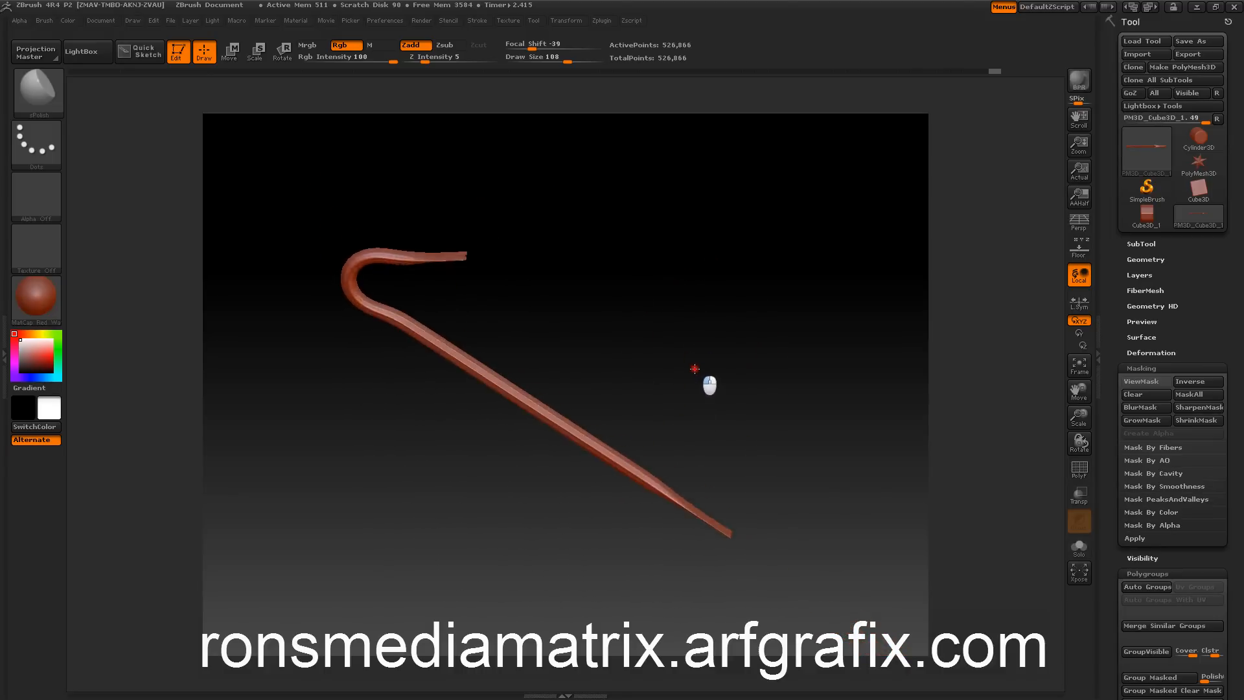
left_click_drag(653, 318, 682, 331)
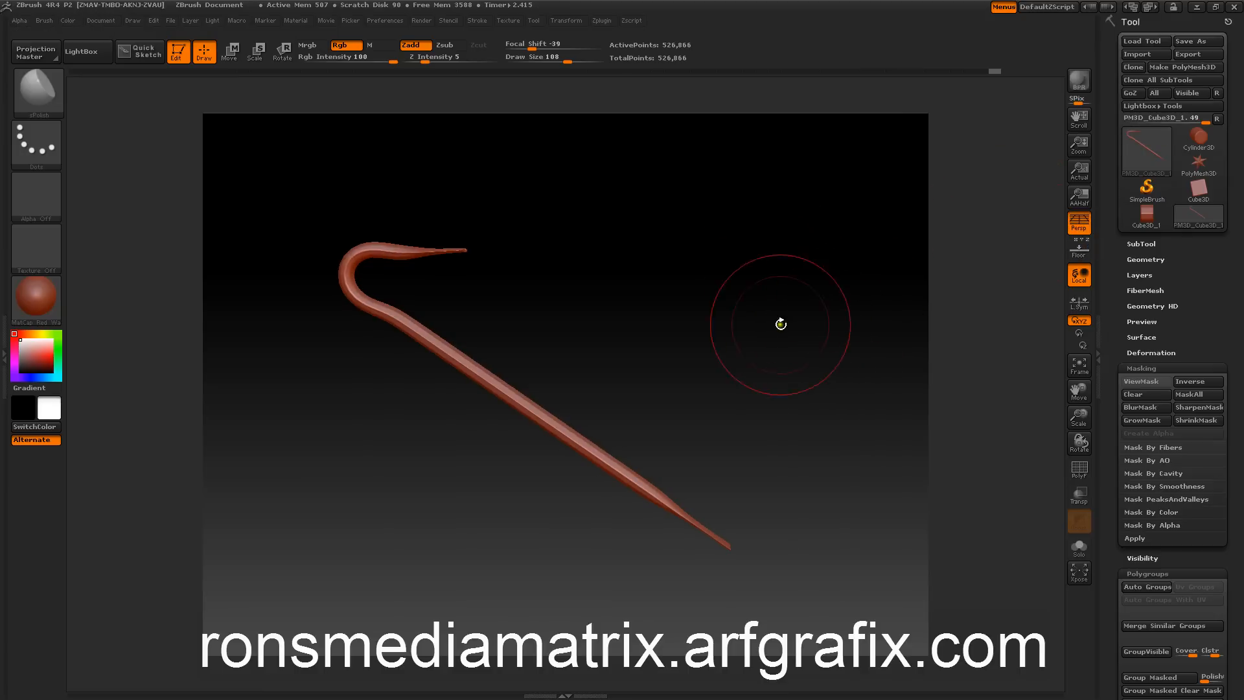
left_click_drag(781, 324, 813, 316)
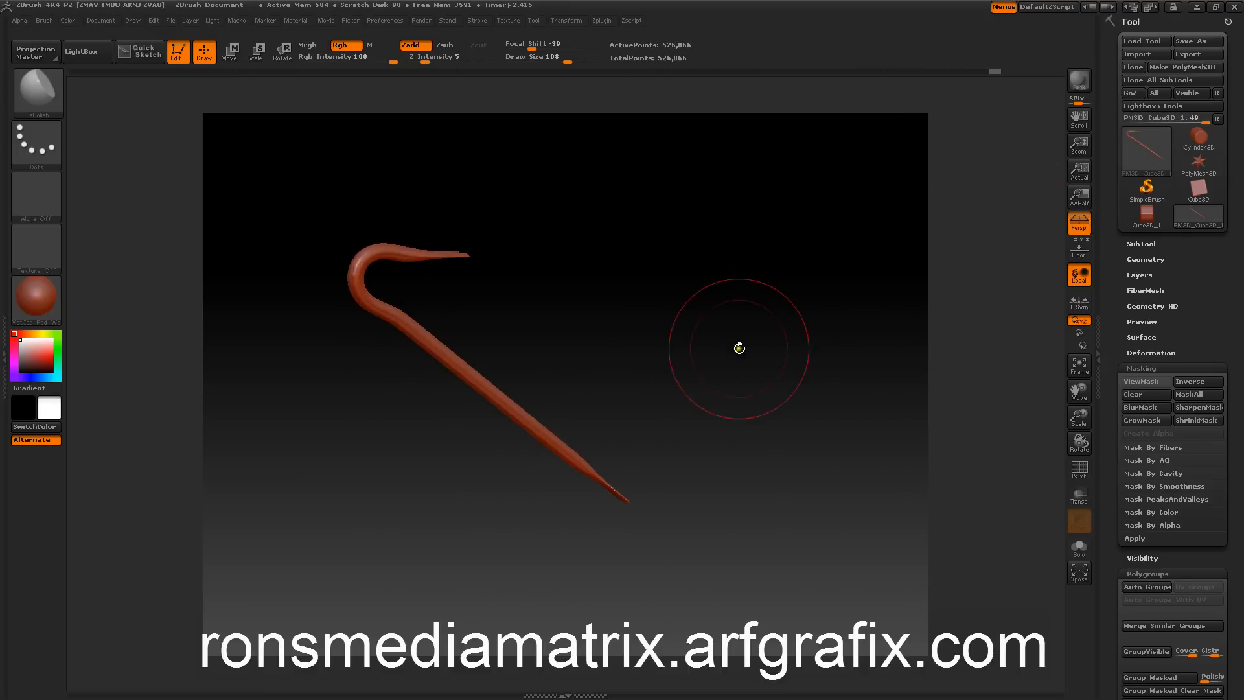
mouse_move(755, 366)
left_mouse_down()
mouse_move(783, 397)
mouse_move(747, 375)
mouse_move(764, 422)
mouse_move(774, 352)
mouse_move(711, 398)
mouse_move(683, 376)
mouse_move(699, 326)
mouse_move(681, 272)
mouse_move(698, 228)
mouse_move(680, 208)
mouse_move(744, 306)
mouse_move(755, 389)
mouse_move(725, 367)
mouse_move(730, 332)
mouse_move(747, 392)
mouse_move(749, 358)
mouse_move(745, 368)
left_mouse_up()
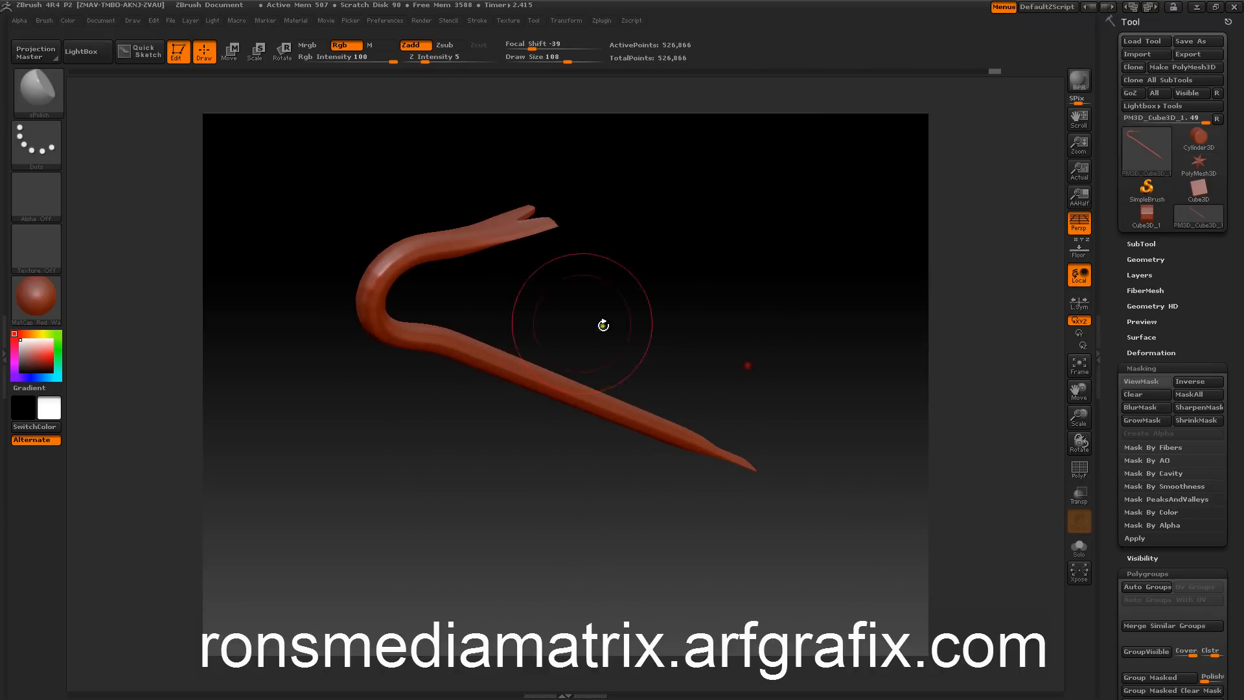
Step: Switch the crowbar's material to the grey Dots material from the standard materials and check its shading
left_click(50, 301)
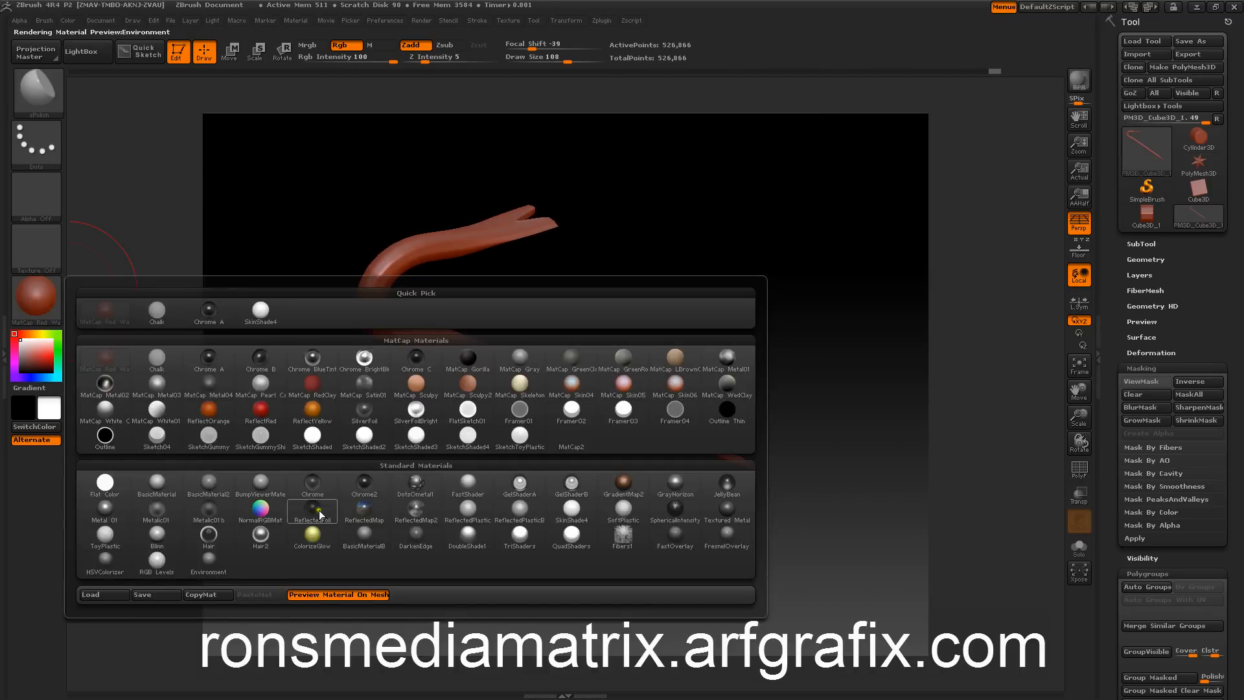
left_click(417, 486)
mouse_move(667, 340)
left_mouse_down()
mouse_move(631, 322)
mouse_move(638, 361)
mouse_move(664, 356)
mouse_move(686, 309)
mouse_move(650, 346)
mouse_move(575, 333)
mouse_move(616, 339)
mouse_move(652, 391)
mouse_move(655, 300)
mouse_move(683, 322)
mouse_move(683, 289)
mouse_move(702, 342)
mouse_move(673, 350)
left_mouse_up()
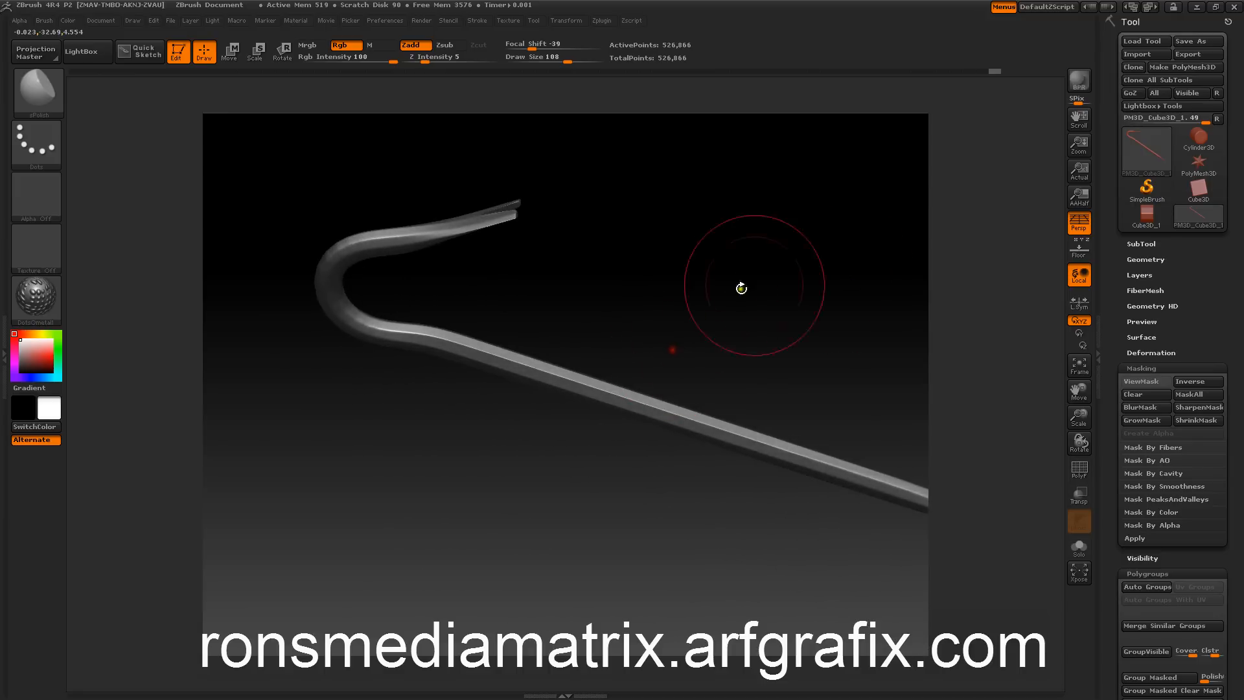
Step: Display the floor grid and hide its vertical planes, keeping only the horizontal plane beneath the crowbar
left_click(1089, 254)
mouse_move(827, 275)
left_mouse_down()
mouse_move(847, 350)
mouse_move(828, 217)
mouse_move(814, 267)
mouse_move(823, 173)
mouse_move(768, 232)
mouse_move(744, 231)
mouse_move(761, 261)
mouse_move(780, 250)
left_mouse_up()
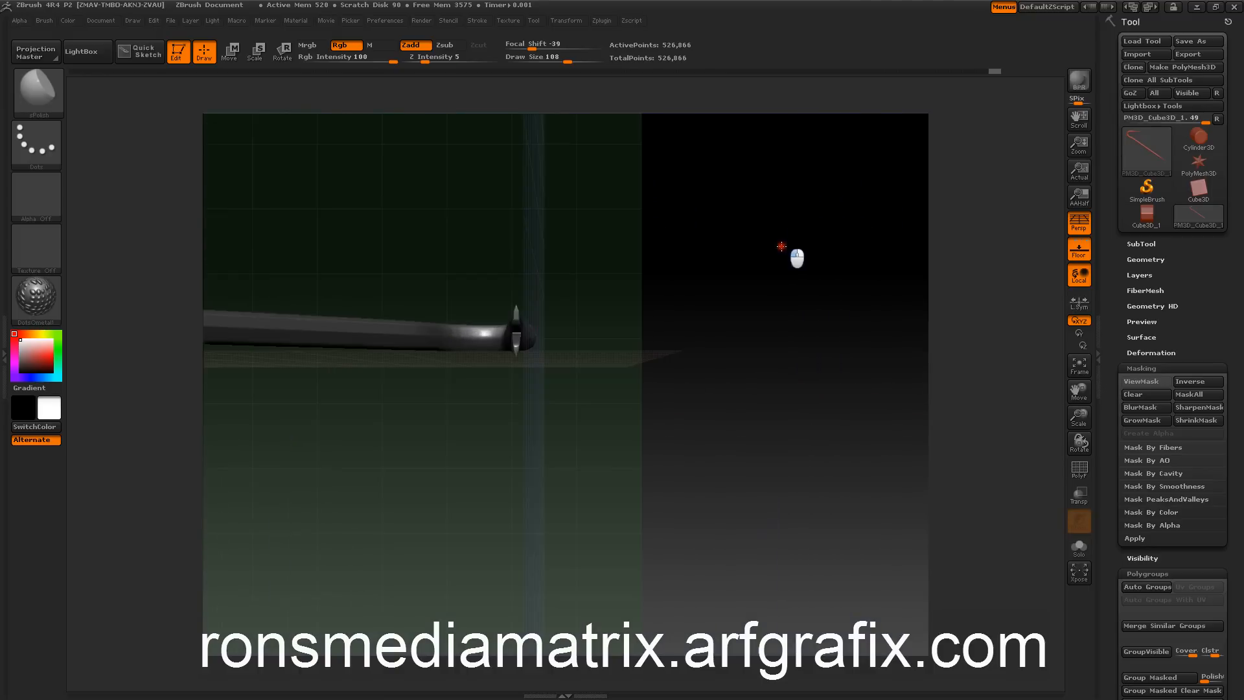
left_click(1080, 244)
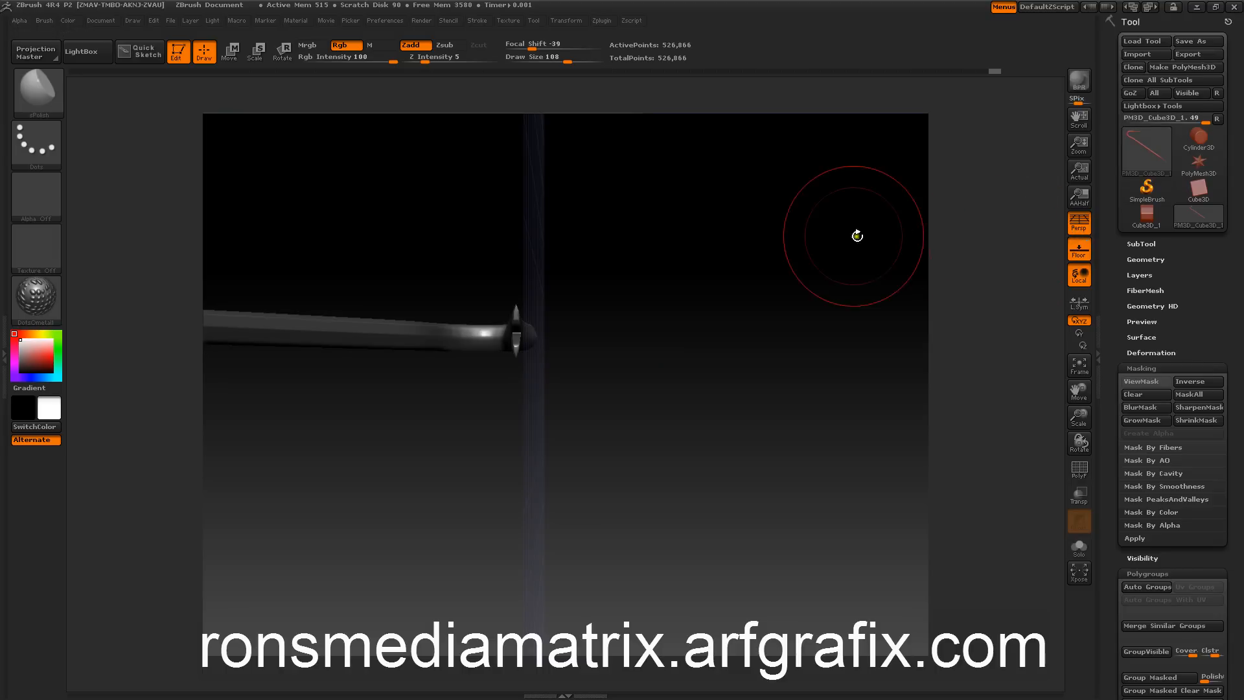
mouse_move(858, 234)
left_mouse_down()
mouse_move(861, 259)
mouse_move(866, 233)
left_mouse_up()
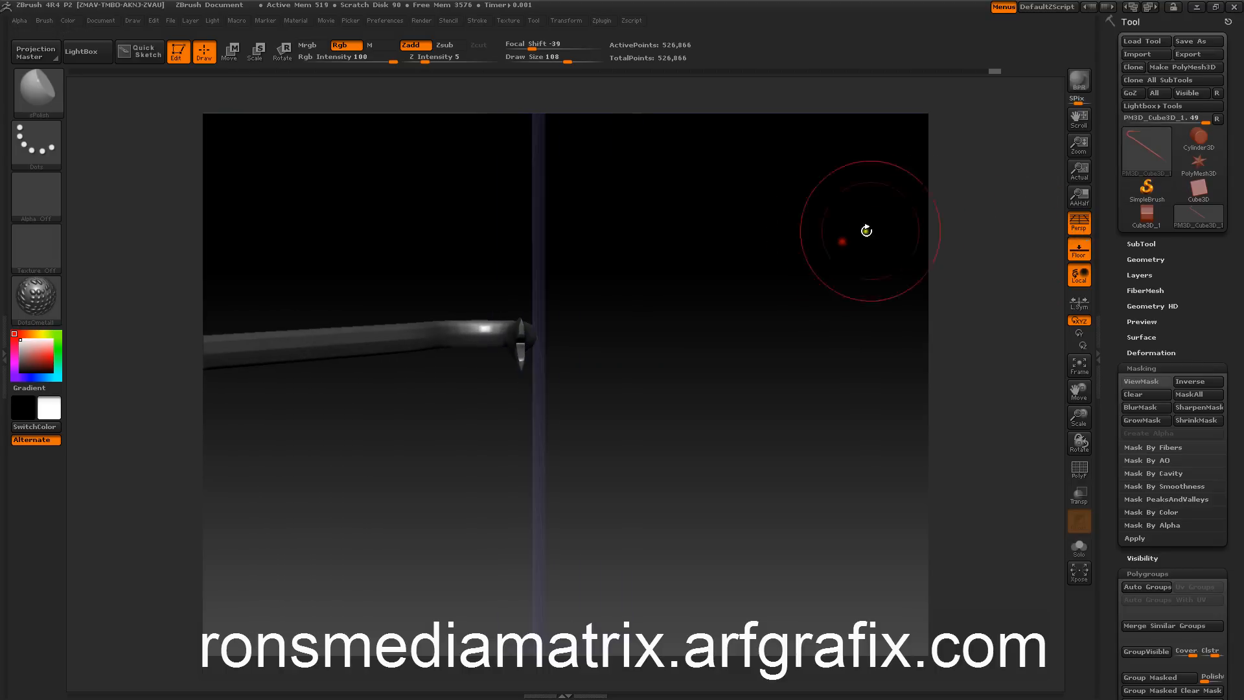
left_click(1080, 250)
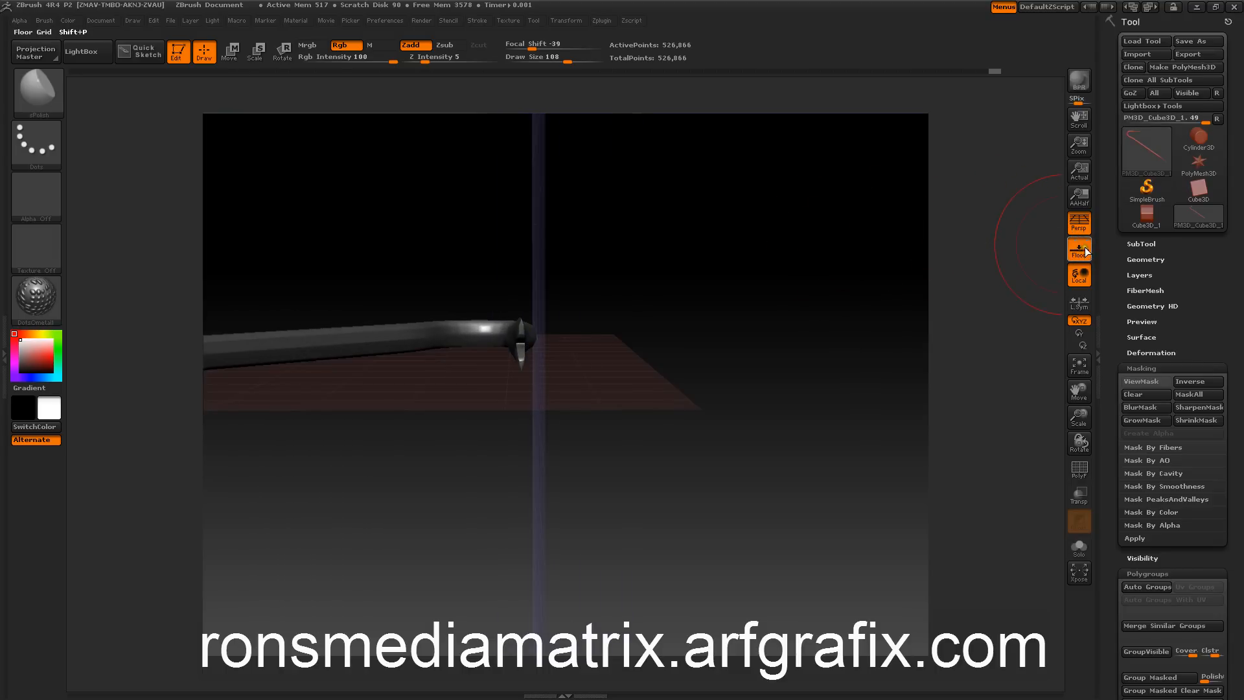
left_click(1086, 248)
left_click(1086, 247)
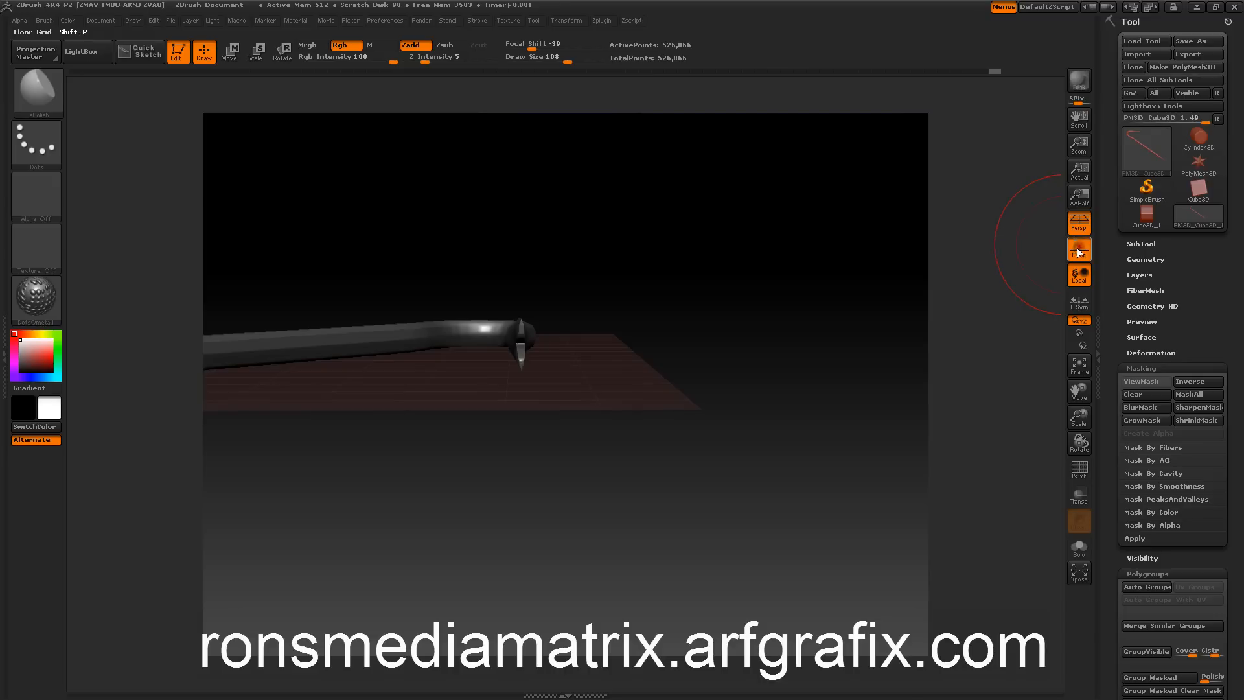
mouse_move(775, 233)
left_mouse_down()
mouse_move(808, 259)
mouse_move(764, 233)
left_mouse_up()
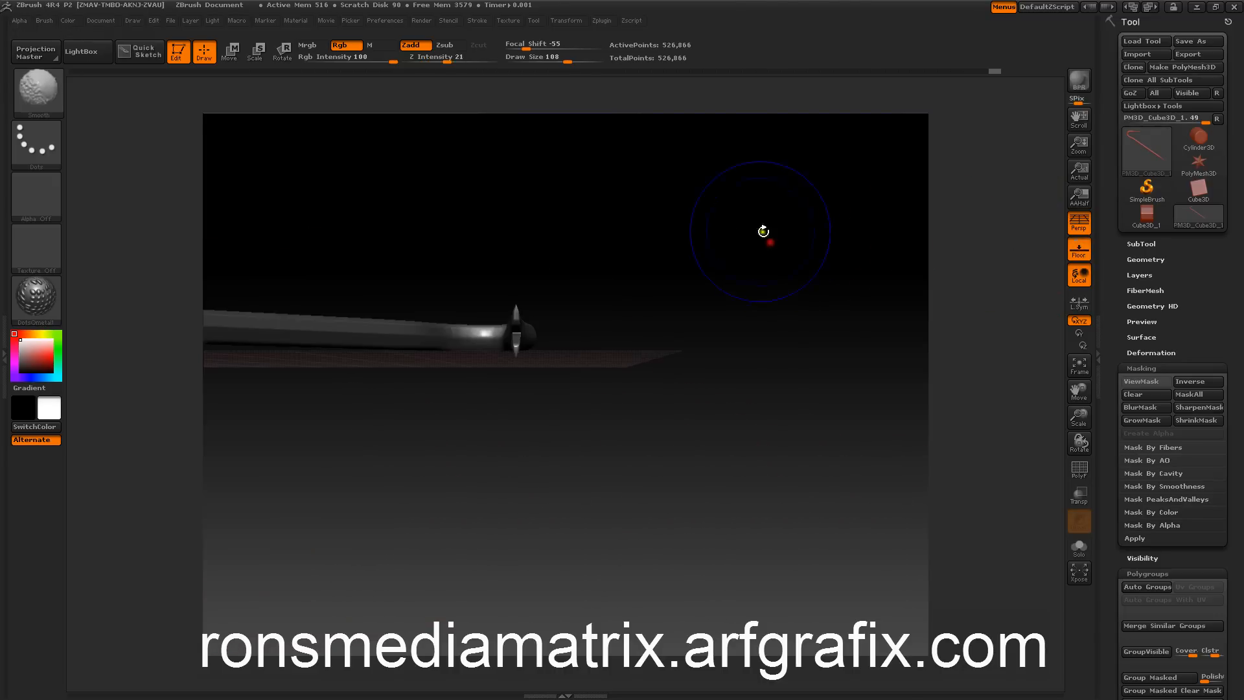
mouse_move(758, 298)
left_mouse_down()
mouse_move(878, 294)
mouse_move(866, 309)
mouse_move(816, 195)
mouse_move(839, 256)
mouse_move(876, 228)
left_mouse_up()
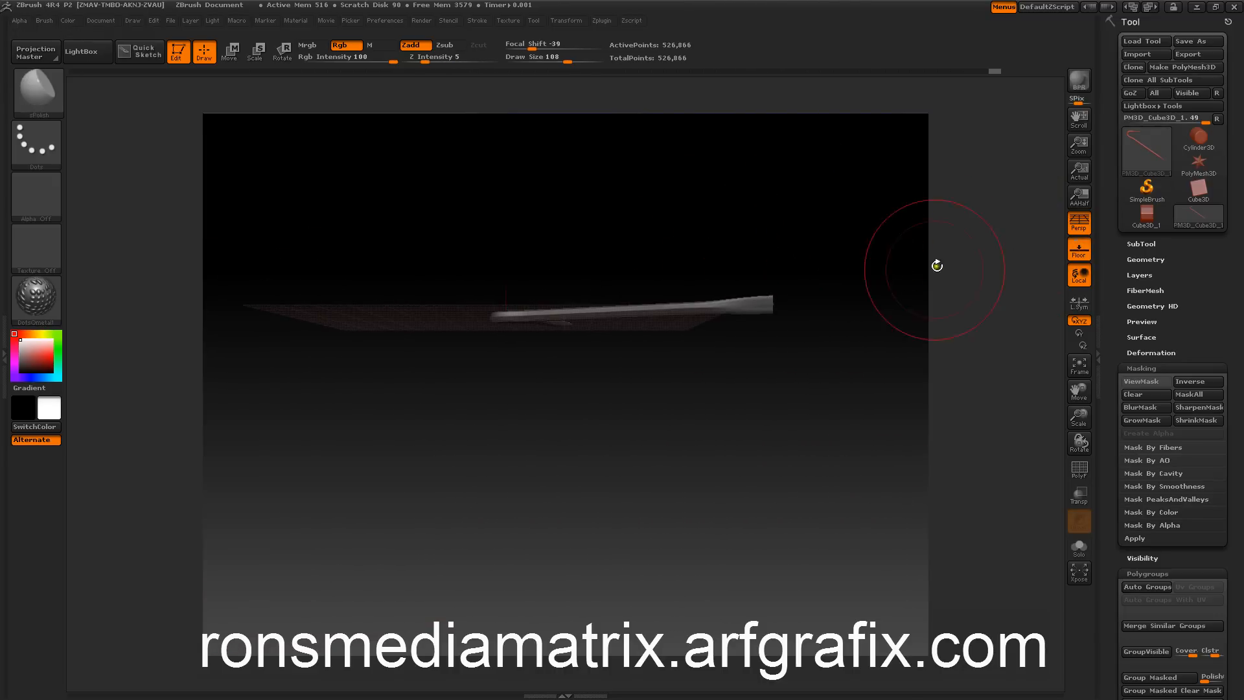
mouse_move(937, 266)
left_mouse_down()
mouse_move(836, 222)
mouse_move(846, 339)
mouse_move(830, 350)
mouse_move(847, 364)
mouse_move(830, 363)
mouse_move(827, 308)
mouse_move(858, 306)
left_mouse_up()
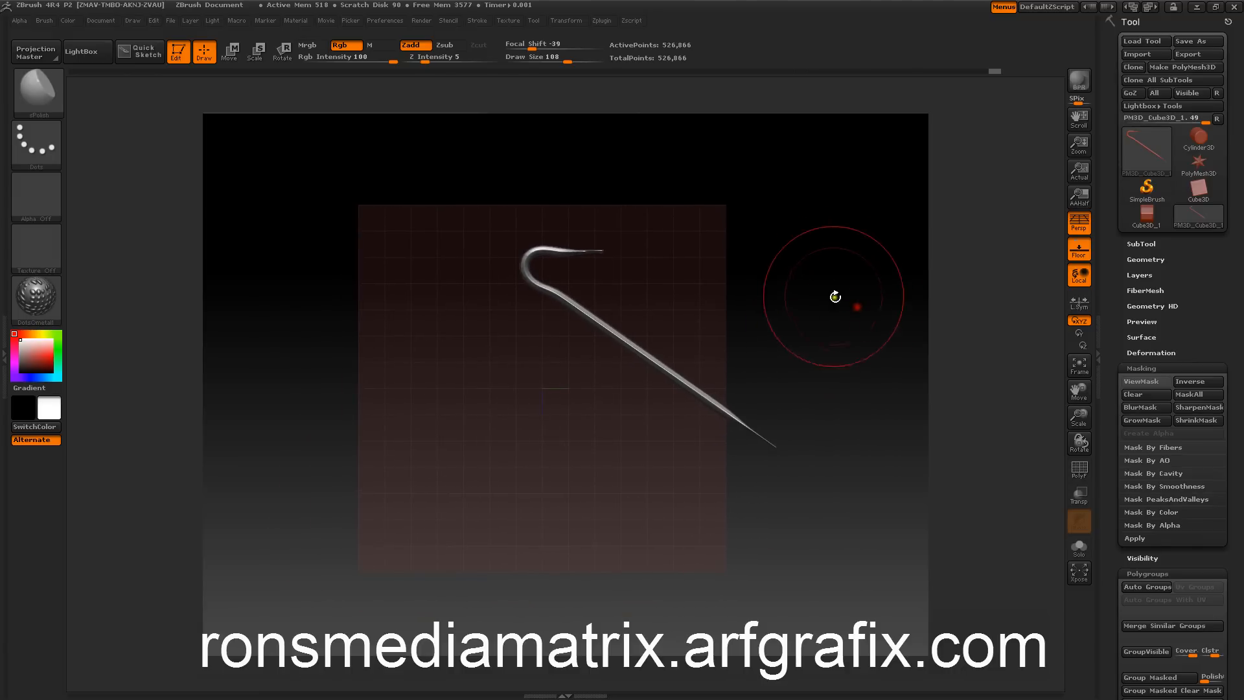
Step: Set the pivot point so the floor grid is centred on the crowbar
left_click(565, 21)
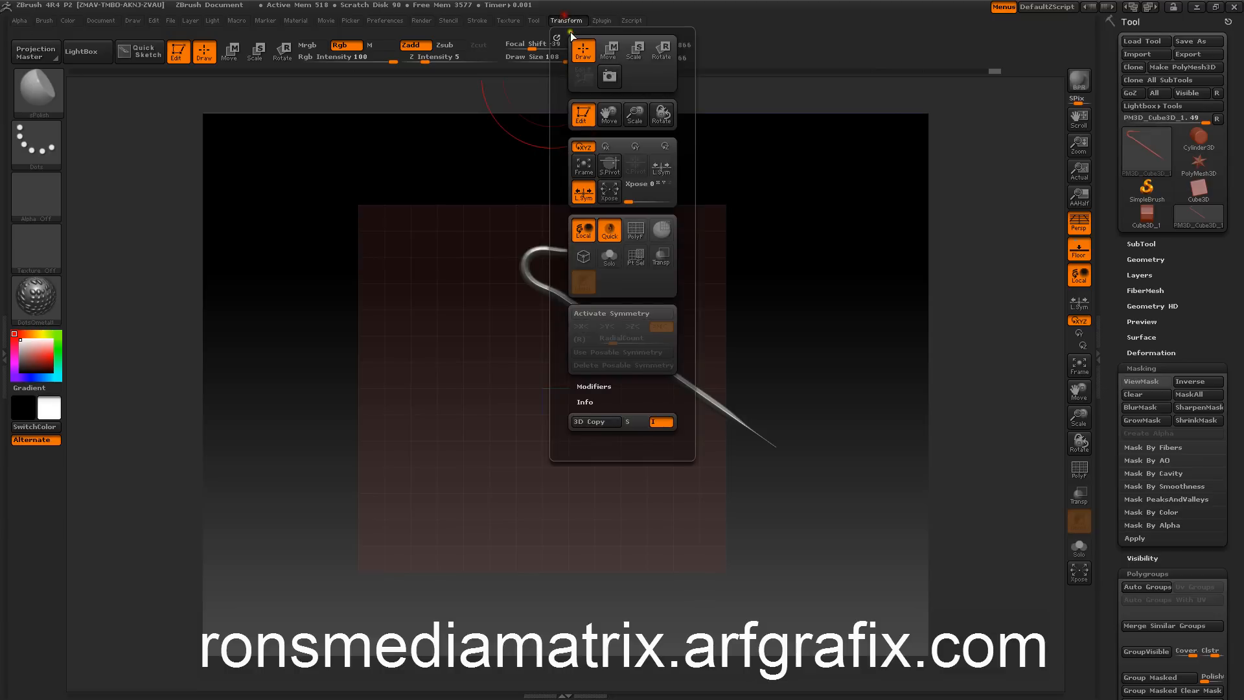
left_click(607, 170)
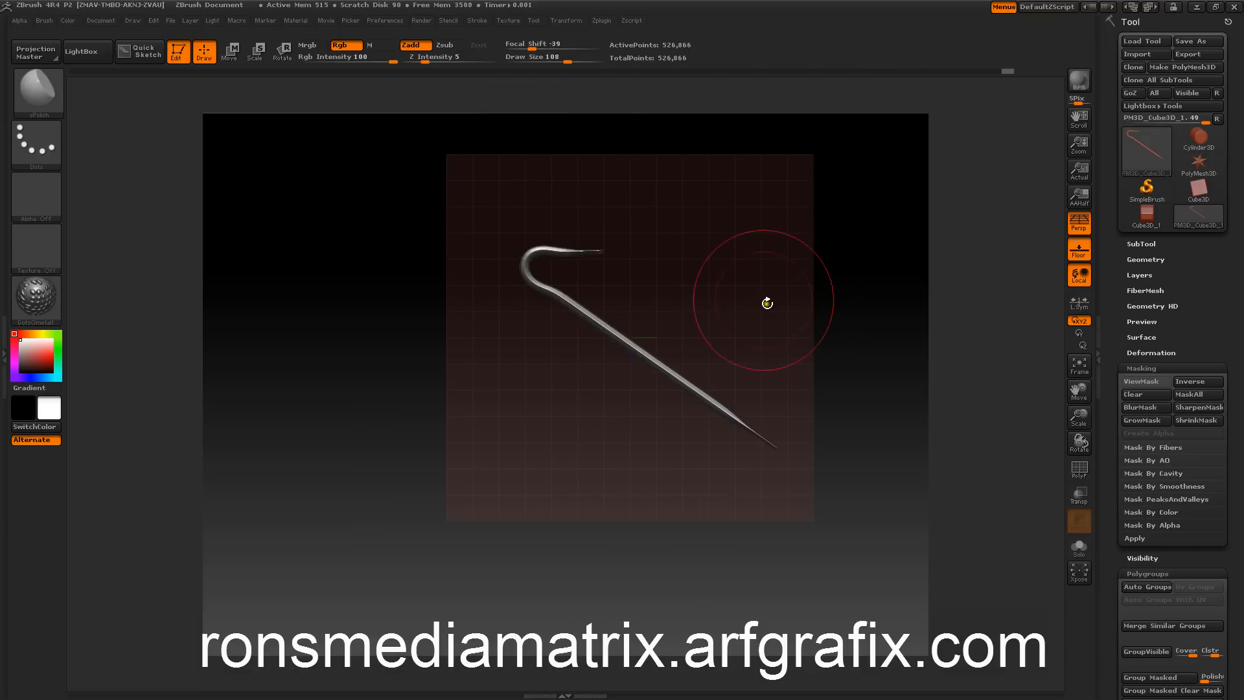
left_click_drag(752, 275, 746, 221)
Step: Set the floor grid size to 100 and check how the crowbar sits on it
left_click(130, 23)
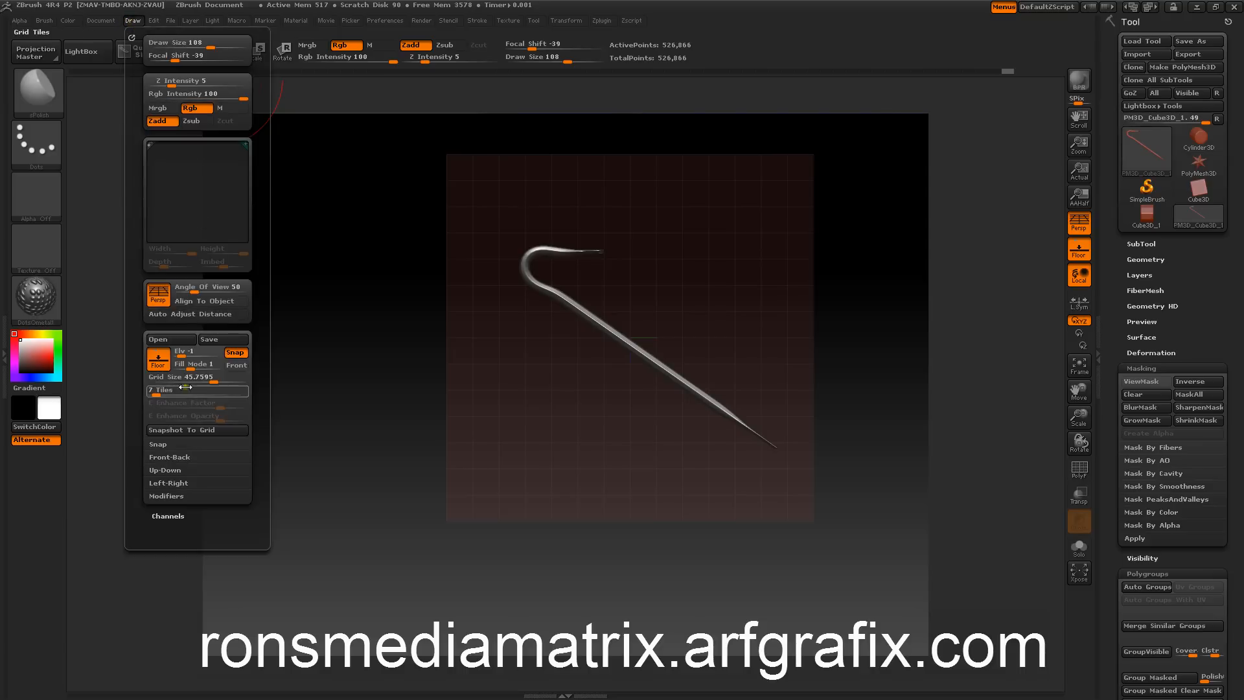
left_click_drag(197, 377, 246, 379)
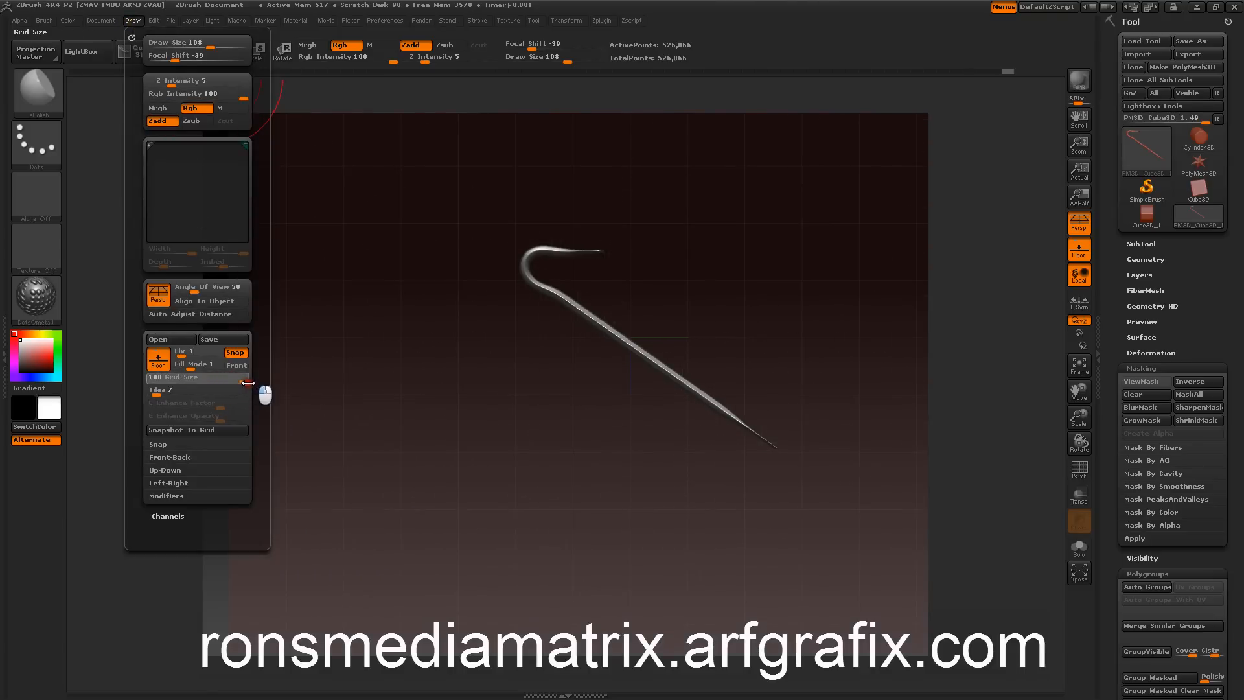
mouse_move(519, 433)
left_mouse_down()
mouse_move(494, 363)
mouse_move(499, 321)
mouse_move(563, 398)
mouse_move(501, 432)
left_mouse_up()
mouse_move(768, 351)
left_mouse_down()
mouse_move(799, 454)
mouse_move(775, 441)
mouse_move(786, 566)
mouse_move(762, 476)
mouse_move(769, 500)
mouse_move(800, 493)
mouse_move(789, 461)
left_mouse_up()
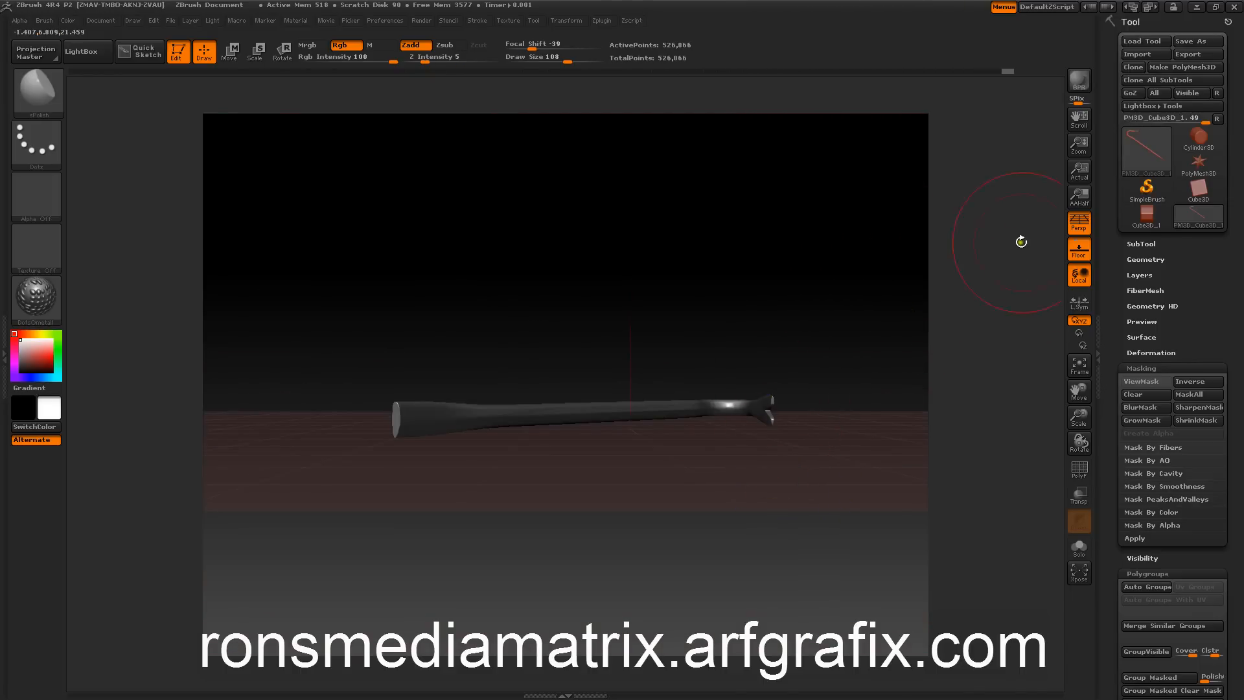
Step: Compare the crowbar with perspective off and on, finishing with perspective enabled and the full tool in view
left_click(1079, 221)
left_click_drag(727, 244, 610, 254)
left_click_drag(613, 256, 623, 293)
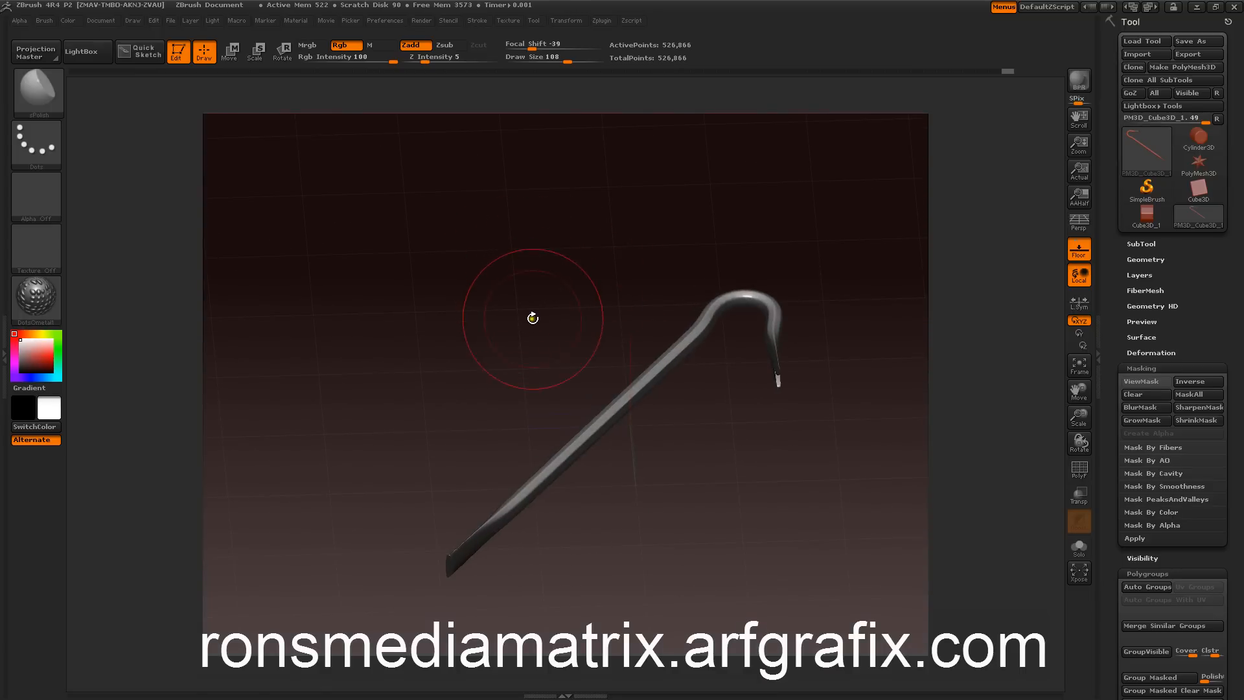
mouse_move(531, 320)
left_mouse_down()
mouse_move(531, 368)
mouse_move(536, 328)
mouse_move(494, 308)
mouse_move(511, 322)
mouse_move(497, 287)
mouse_move(492, 309)
mouse_move(480, 281)
mouse_move(488, 294)
mouse_move(567, 245)
left_mouse_up()
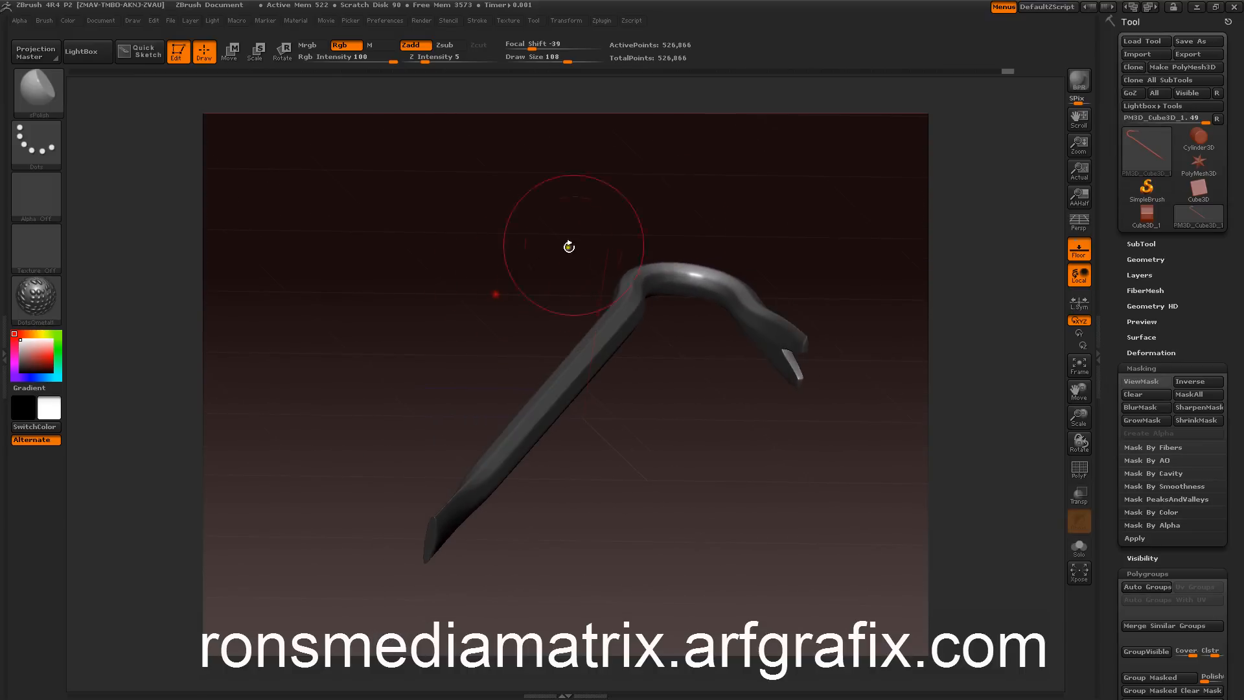
left_click(1079, 222)
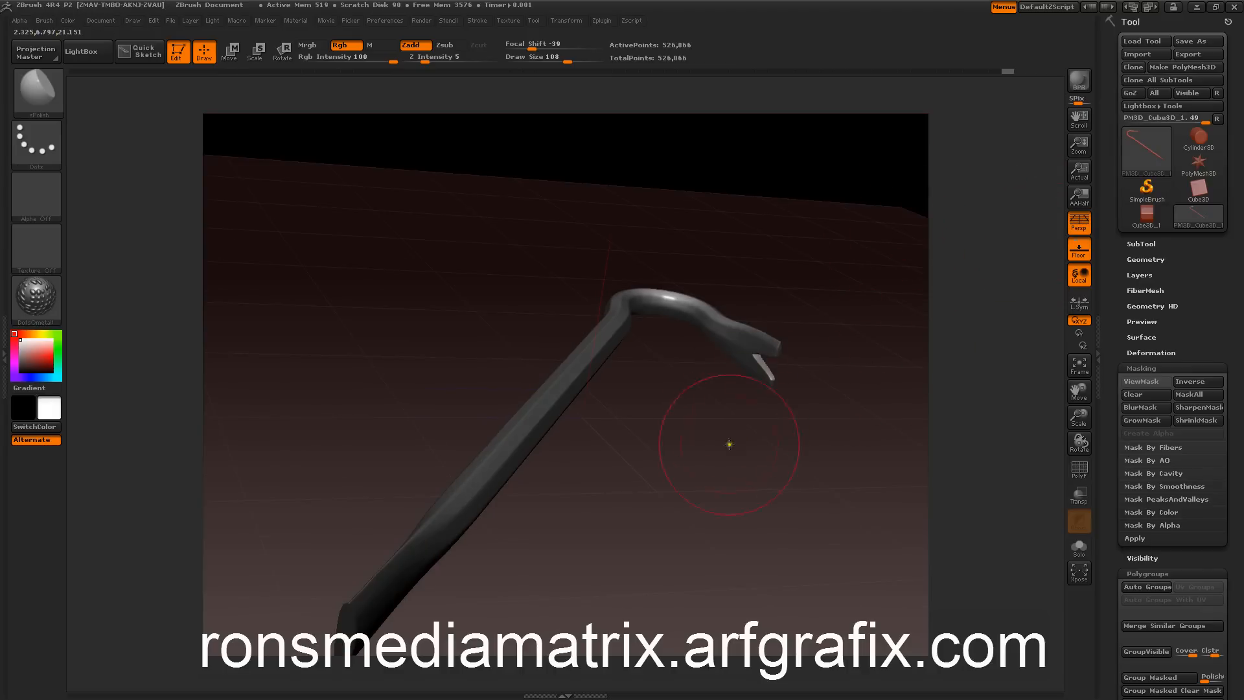
mouse_move(730, 445)
left_mouse_down()
mouse_move(722, 458)
mouse_move(752, 414)
mouse_move(732, 425)
mouse_move(727, 397)
left_mouse_up()
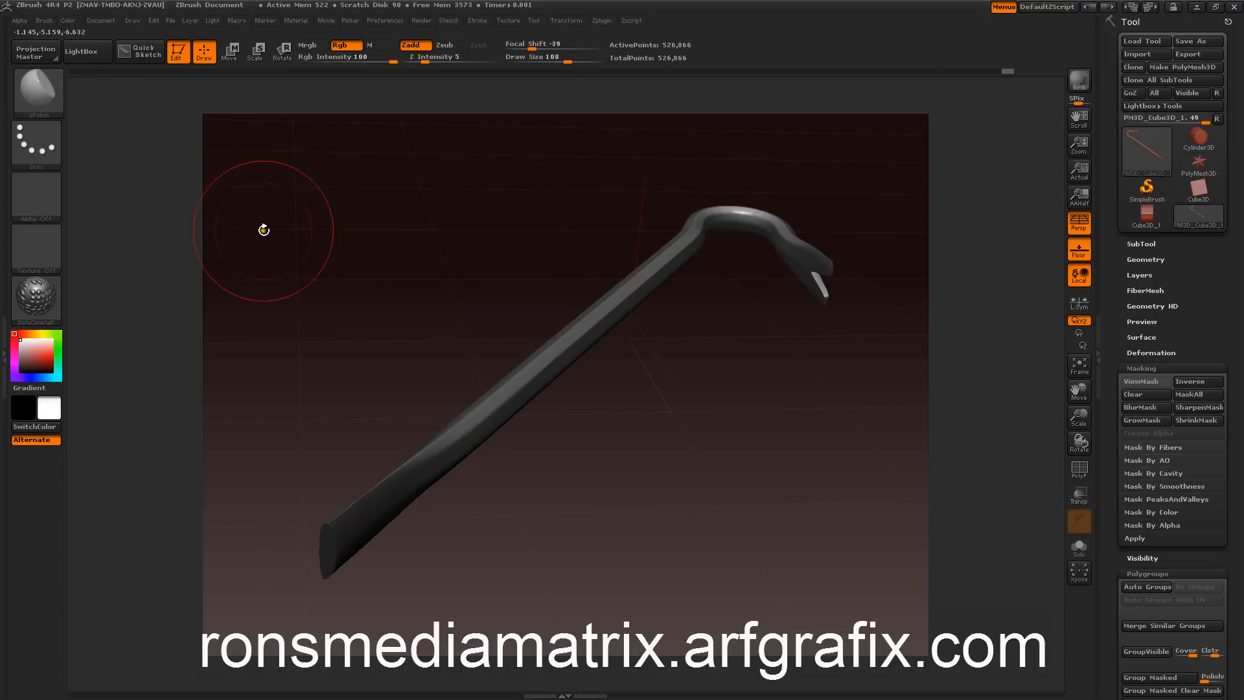
Step: Change the document background to a light colour sampled from the screen and check the crowbar against it
left_click(97, 21)
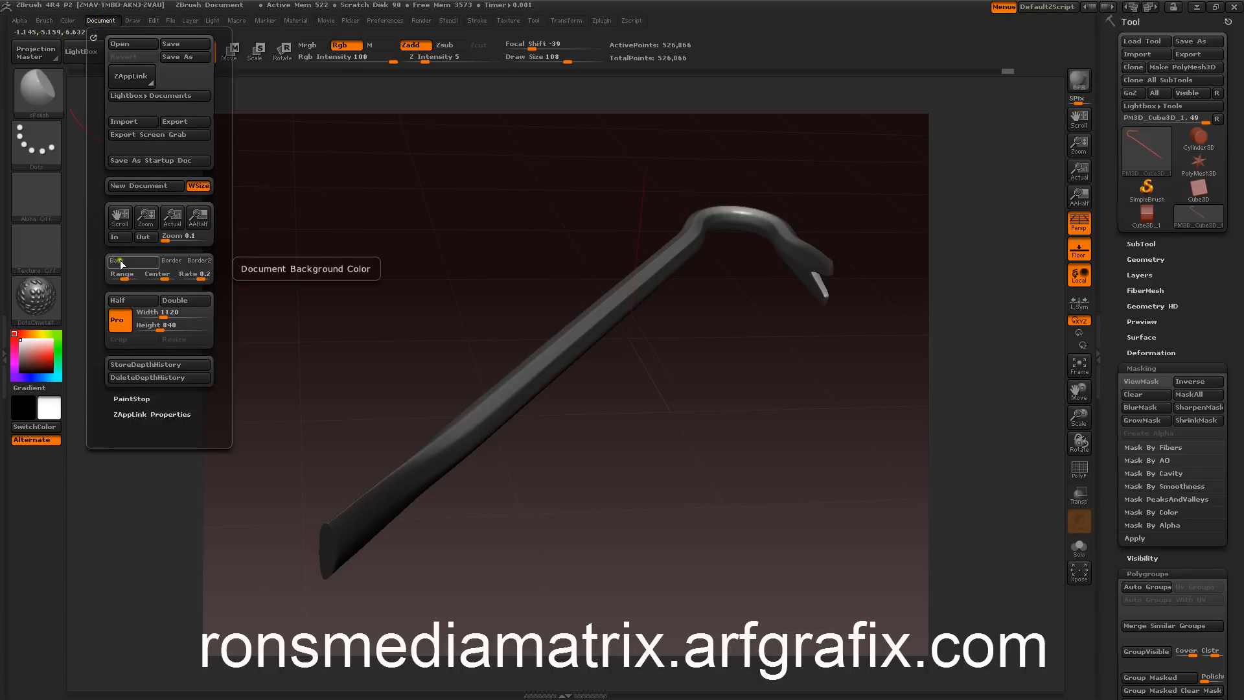
left_click_drag(122, 266, 23, 344)
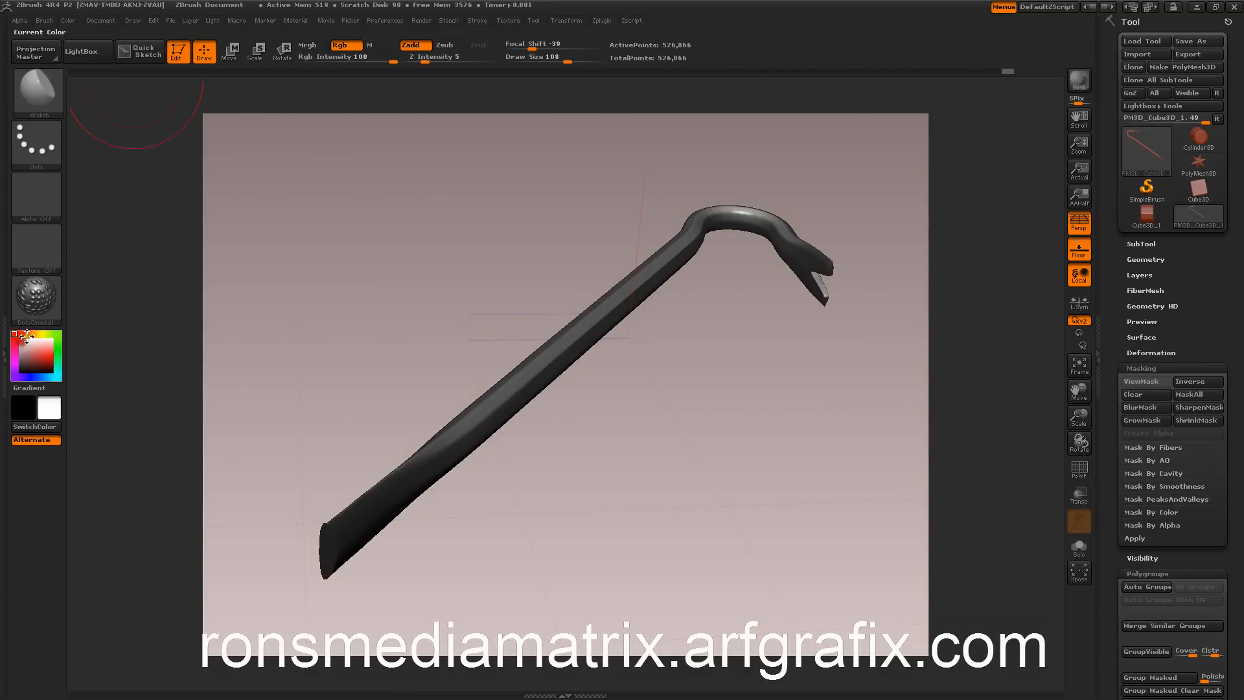
left_click_drag(389, 297, 411, 286)
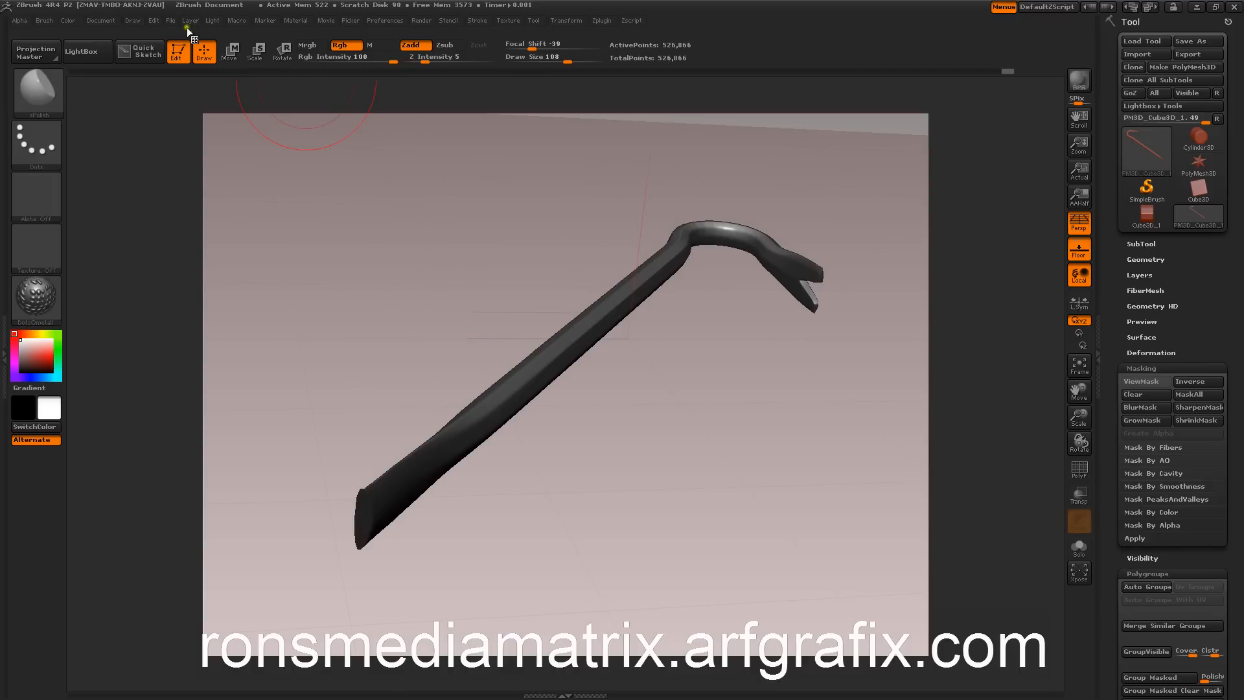
Step: Reposition the first light and switch on the second to sixth lights
left_click(213, 21)
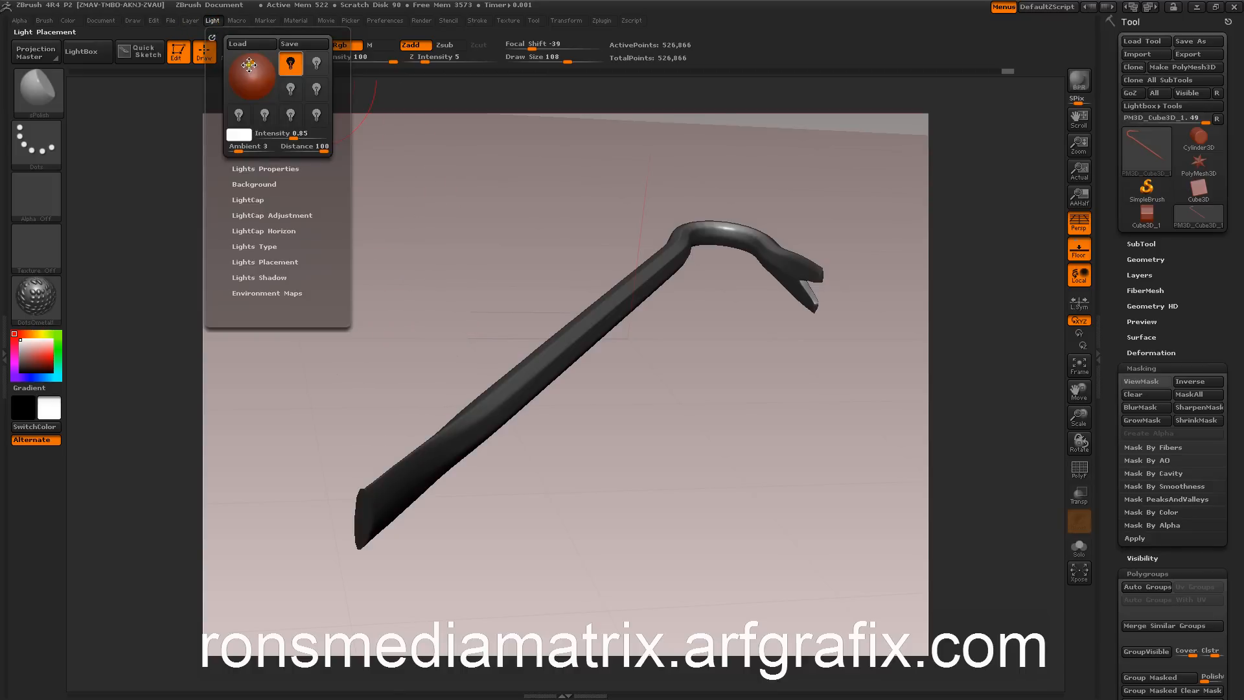
mouse_move(236, 60)
left_mouse_down()
mouse_move(247, 68)
mouse_move(238, 61)
left_mouse_up()
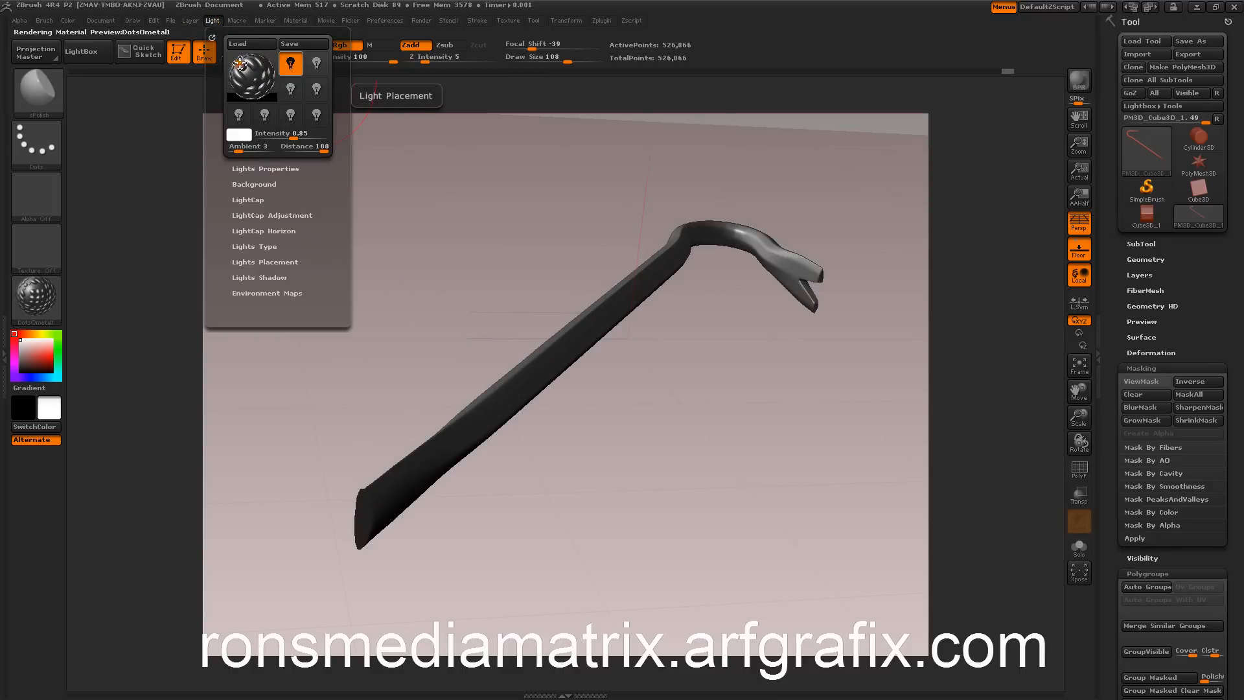
left_click(315, 63)
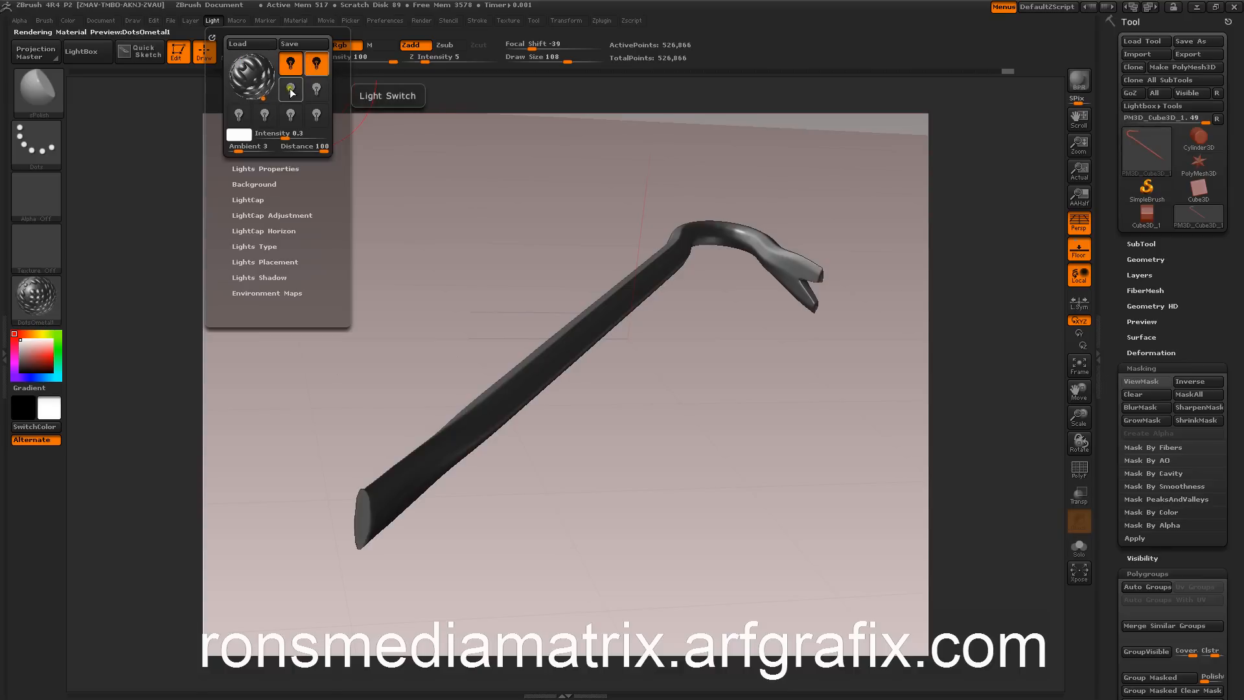
left_click(291, 90)
left_click(291, 89)
left_click(317, 89)
left_click(317, 90)
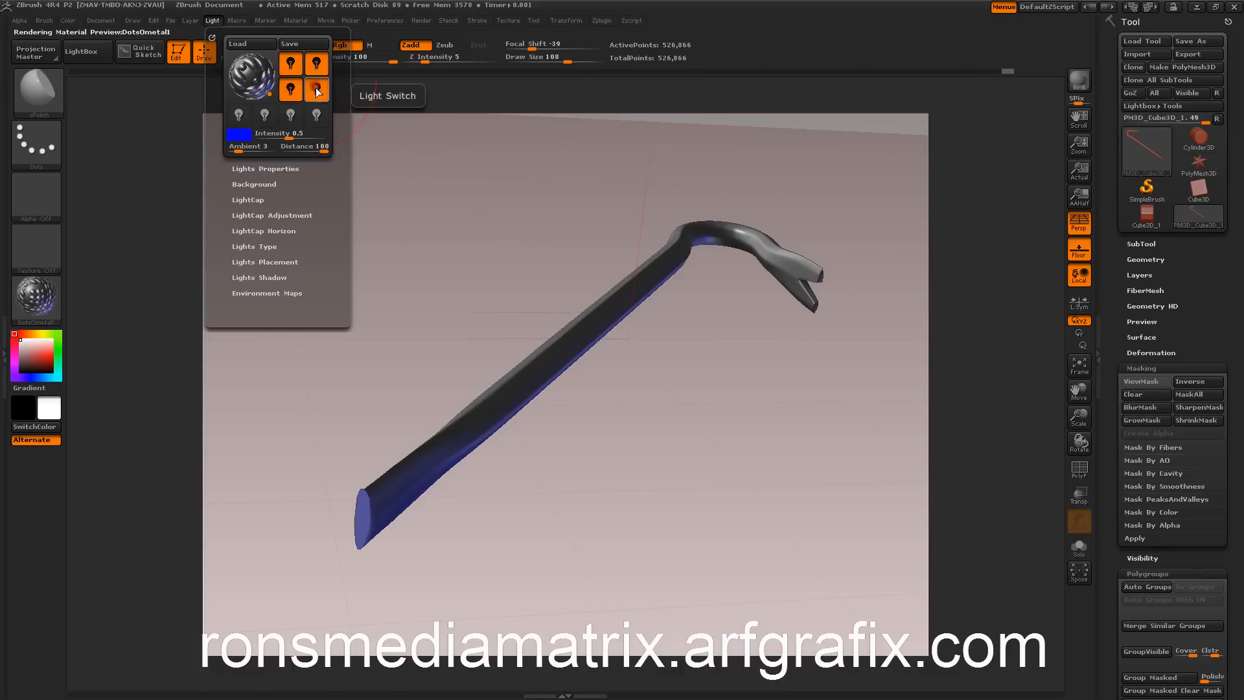
left_click(249, 115)
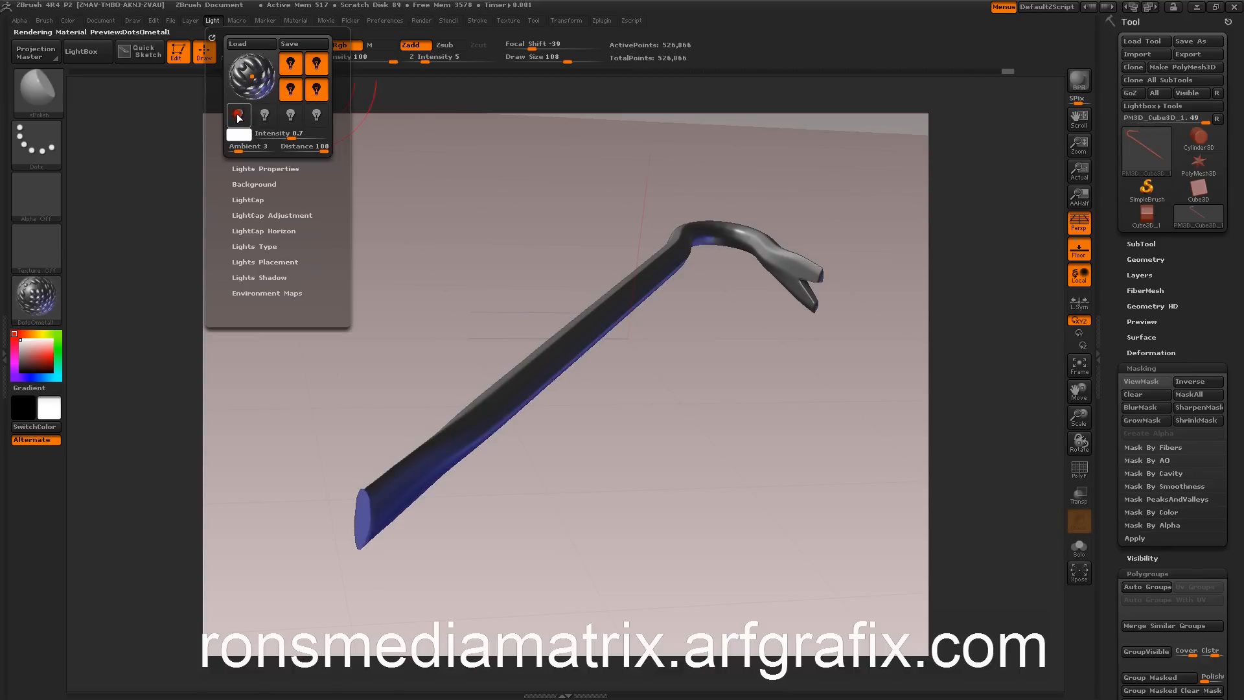
left_click(250, 115)
left_click(264, 116)
left_click(264, 115)
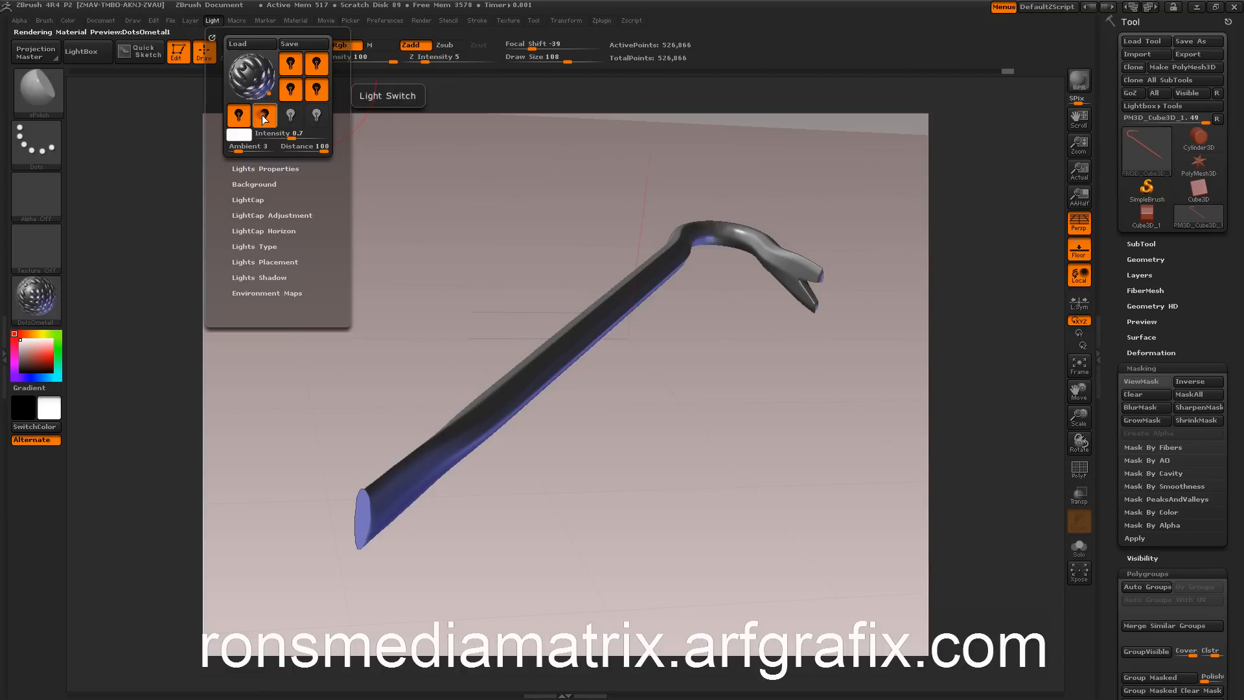
Step: Enable shadow casting in the light properties for the second, fourth and fifth lights
left_click(315, 65)
left_click(243, 167)
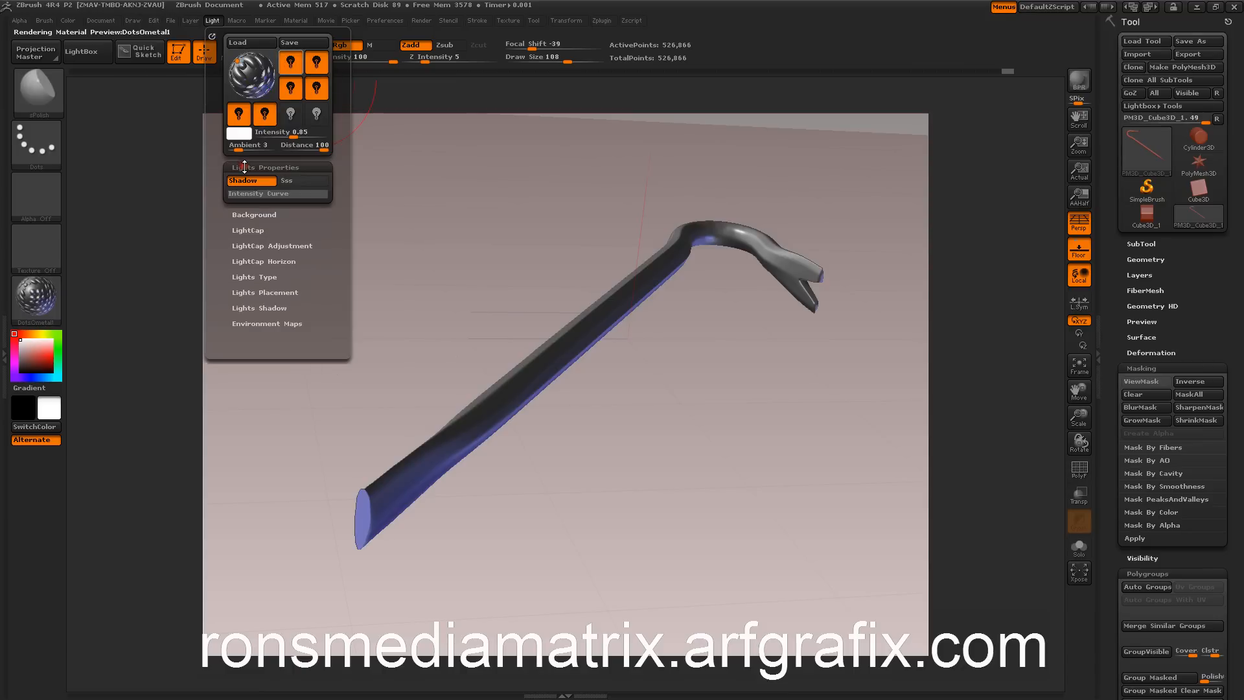
left_click(319, 62)
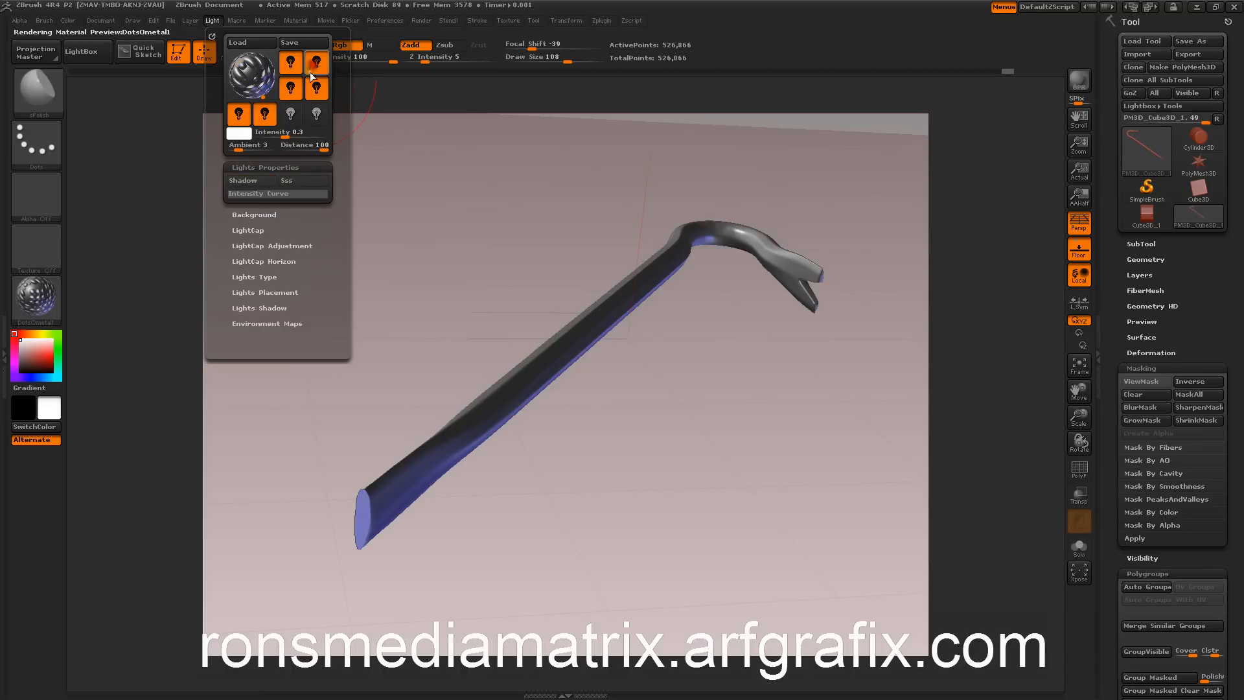
left_click(246, 183)
left_click(240, 117)
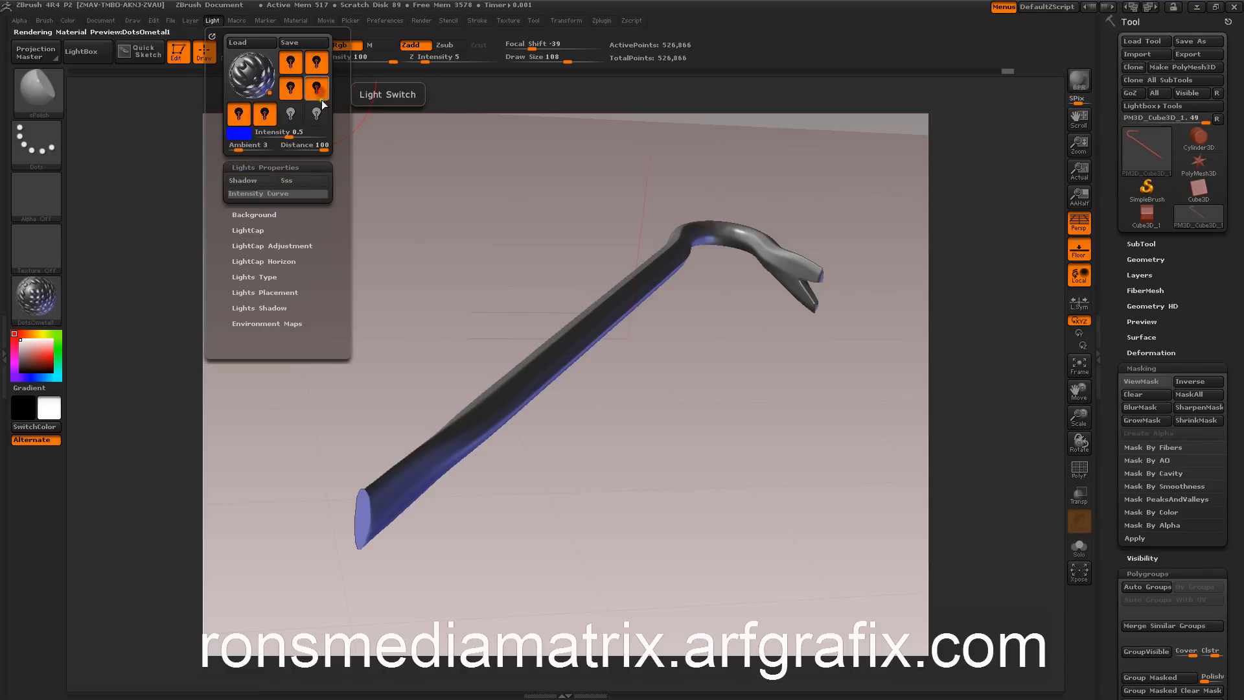
left_click(290, 114)
left_click(246, 181)
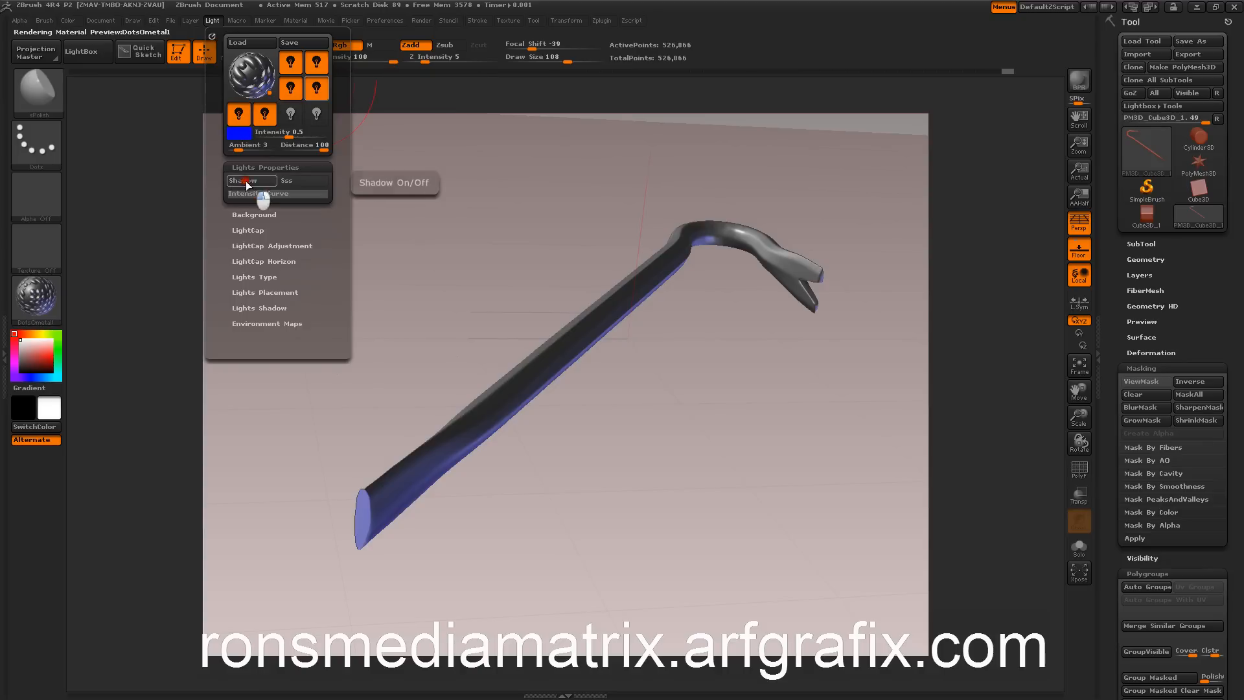
left_click(238, 114)
left_click(247, 180)
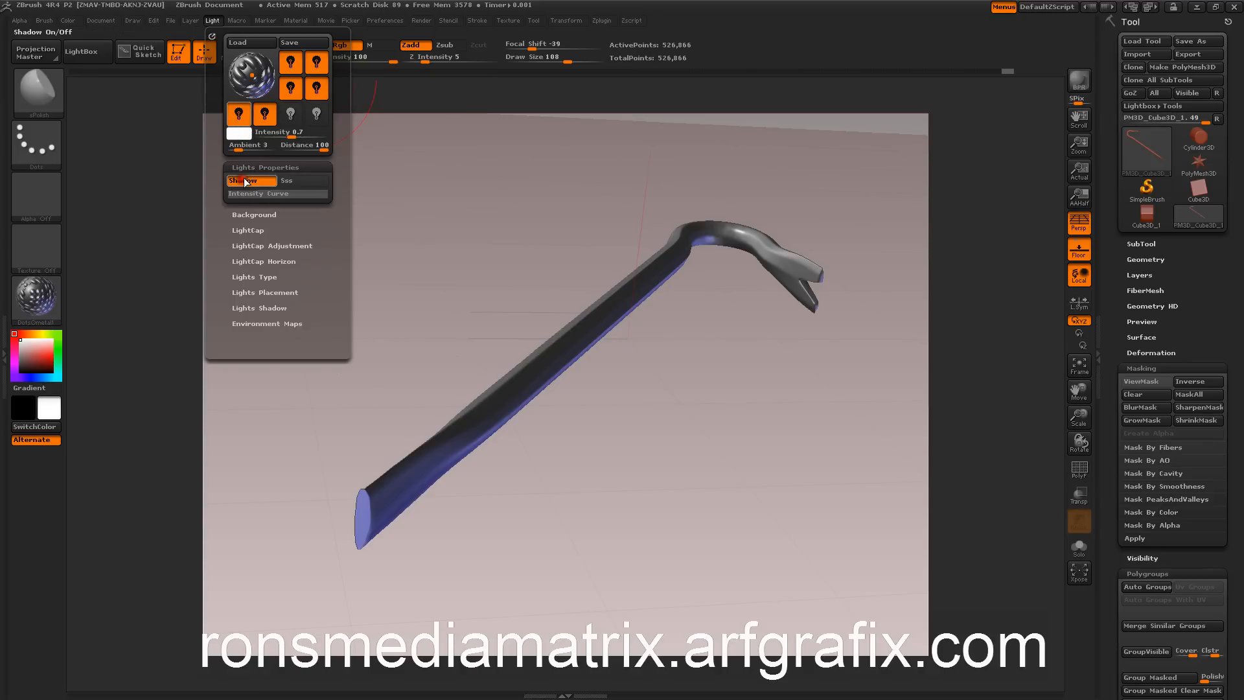
left_click(263, 115)
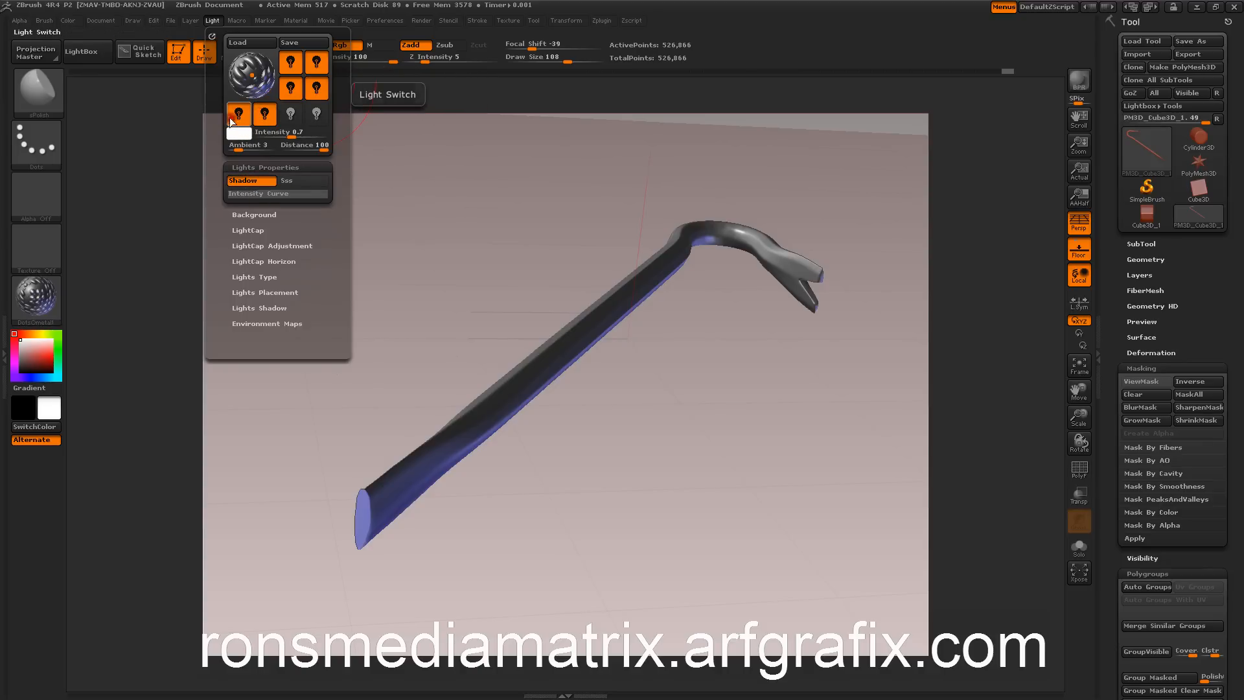
Step: Change the colour of the blue fourth light to a golden orange sampled from the screen
left_click(238, 134)
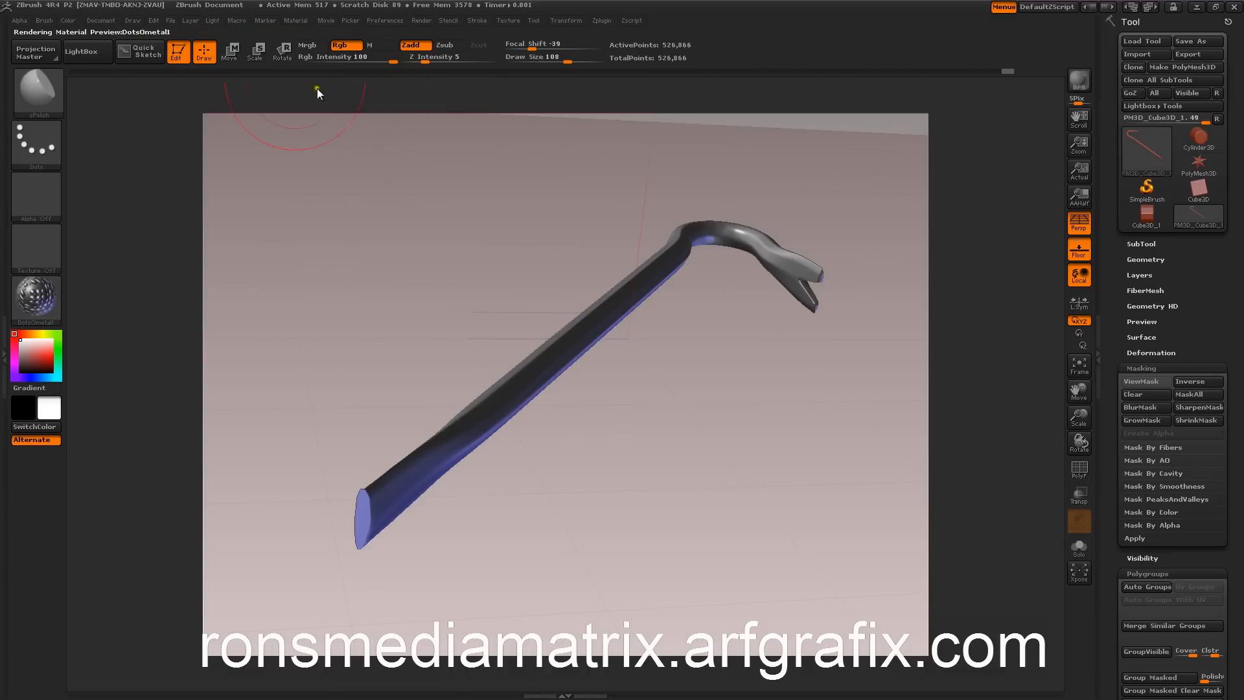
left_click(214, 20)
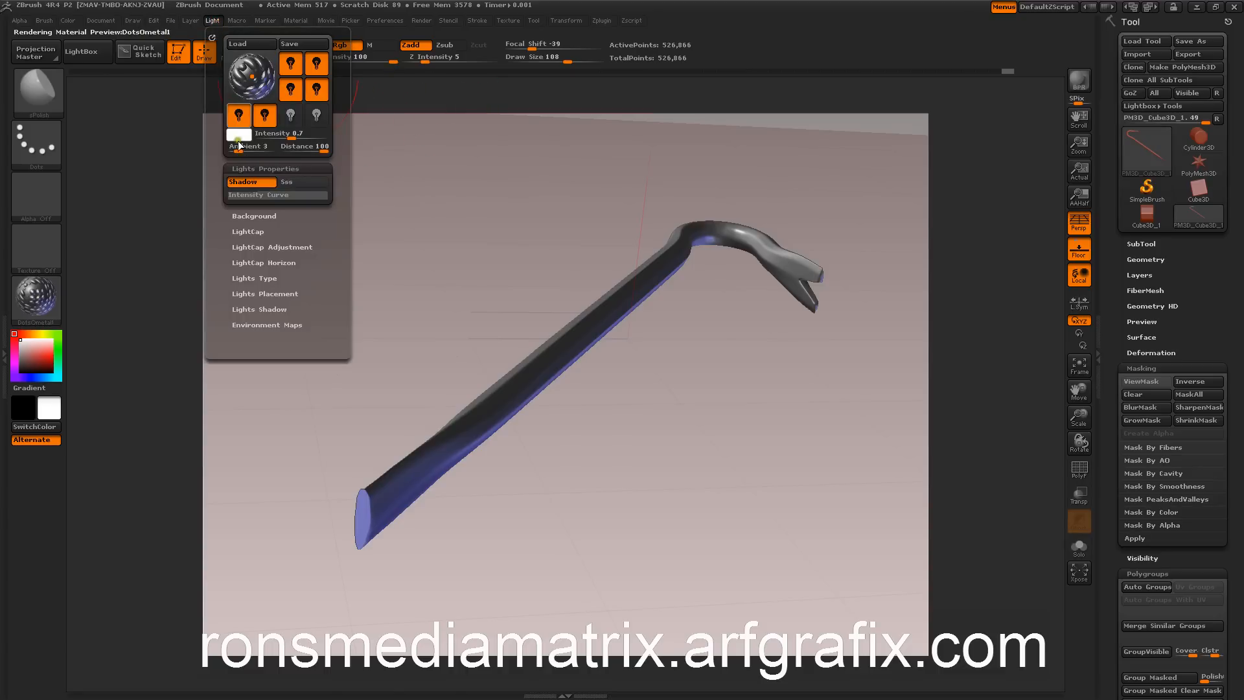
left_click(263, 115)
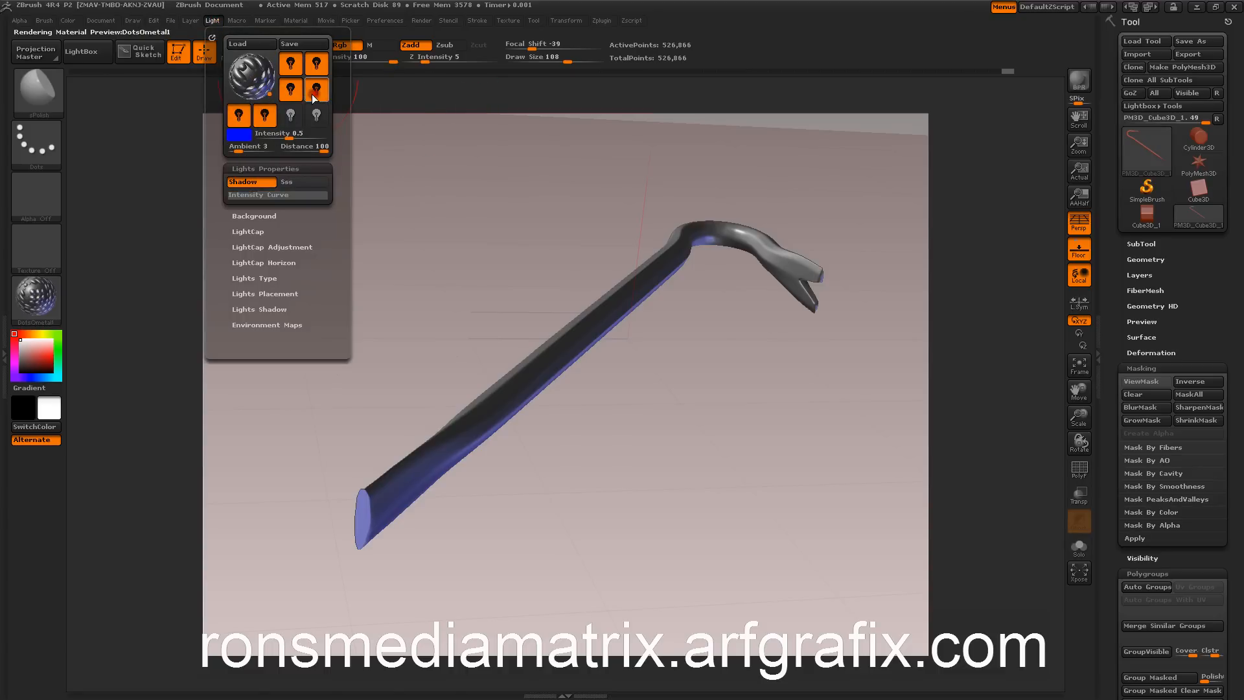
left_click(238, 133)
left_click_drag(202, 39, 236, 38)
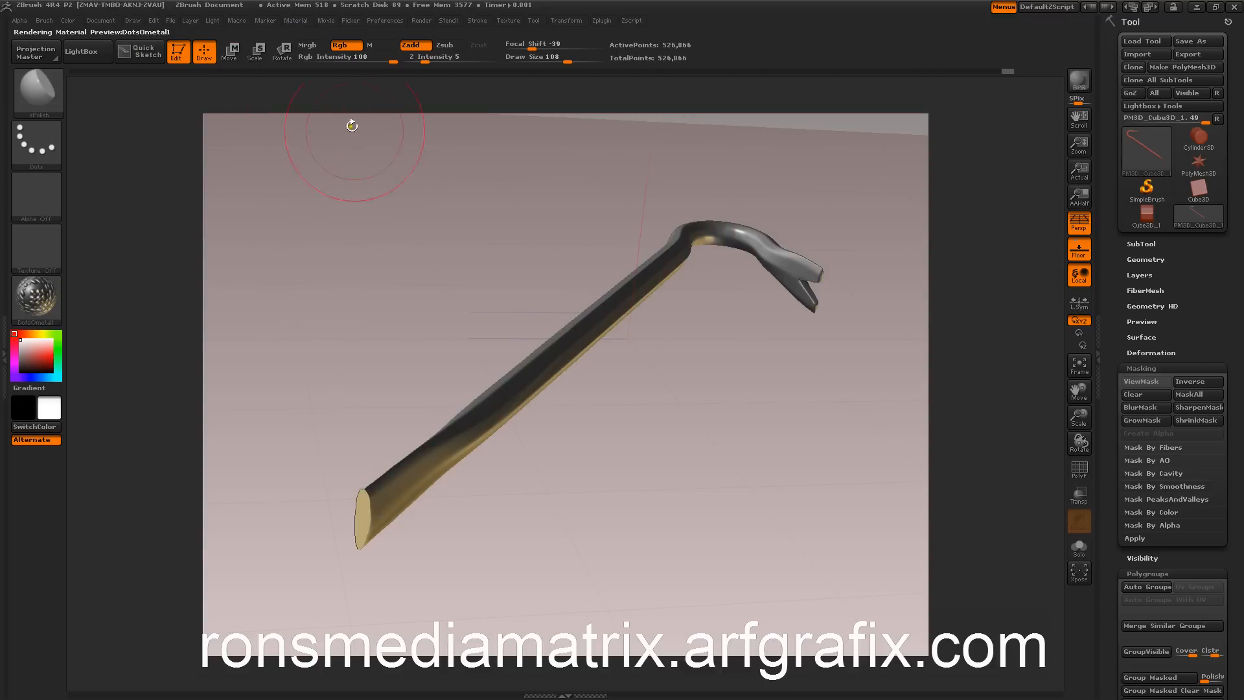
Step: Enable shadow casting for the sixth light and check the fifth light's shadow setting
left_click(212, 19)
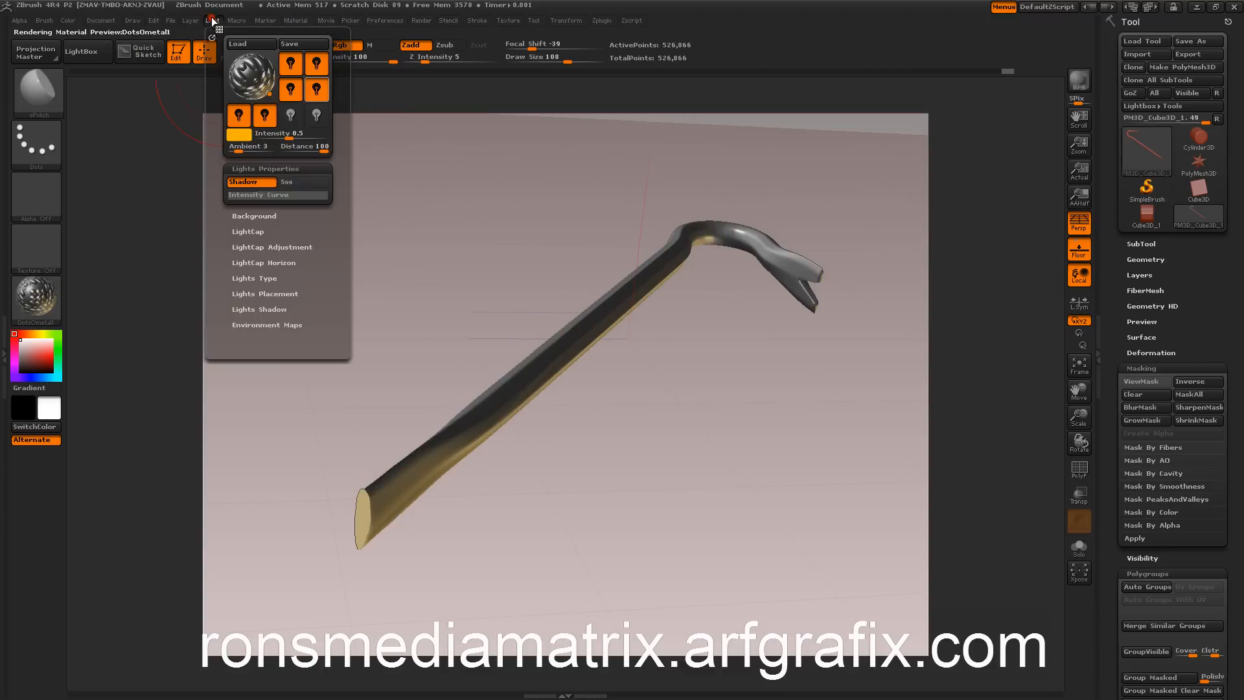
left_click(265, 116)
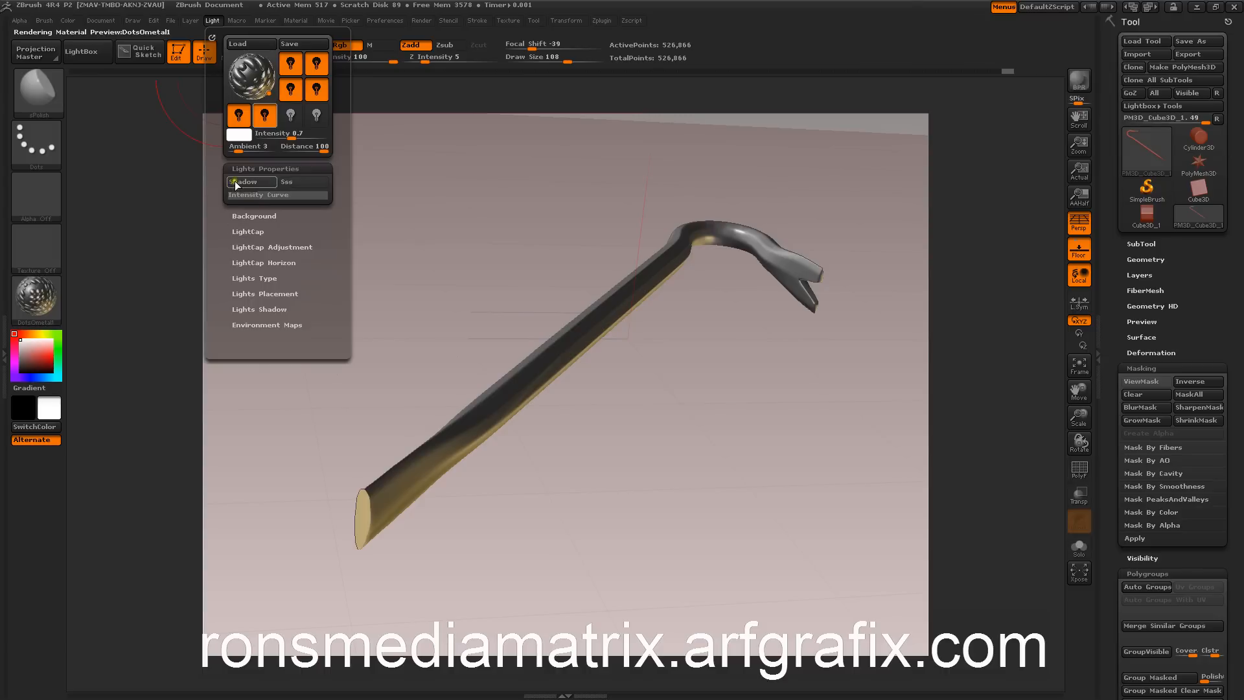
left_click(238, 117)
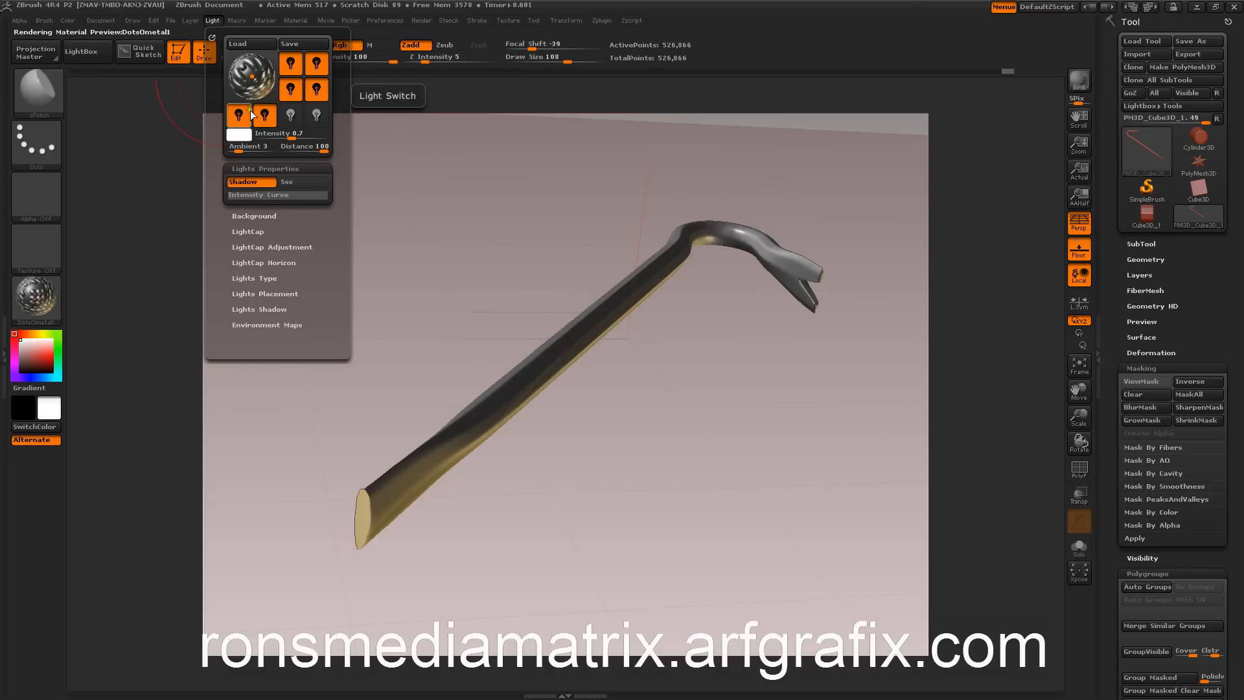
Step: Raise the global ambient intensity to 23 and reposition the second, third, fourth and sixth lights around the crowbar
left_click(290, 89)
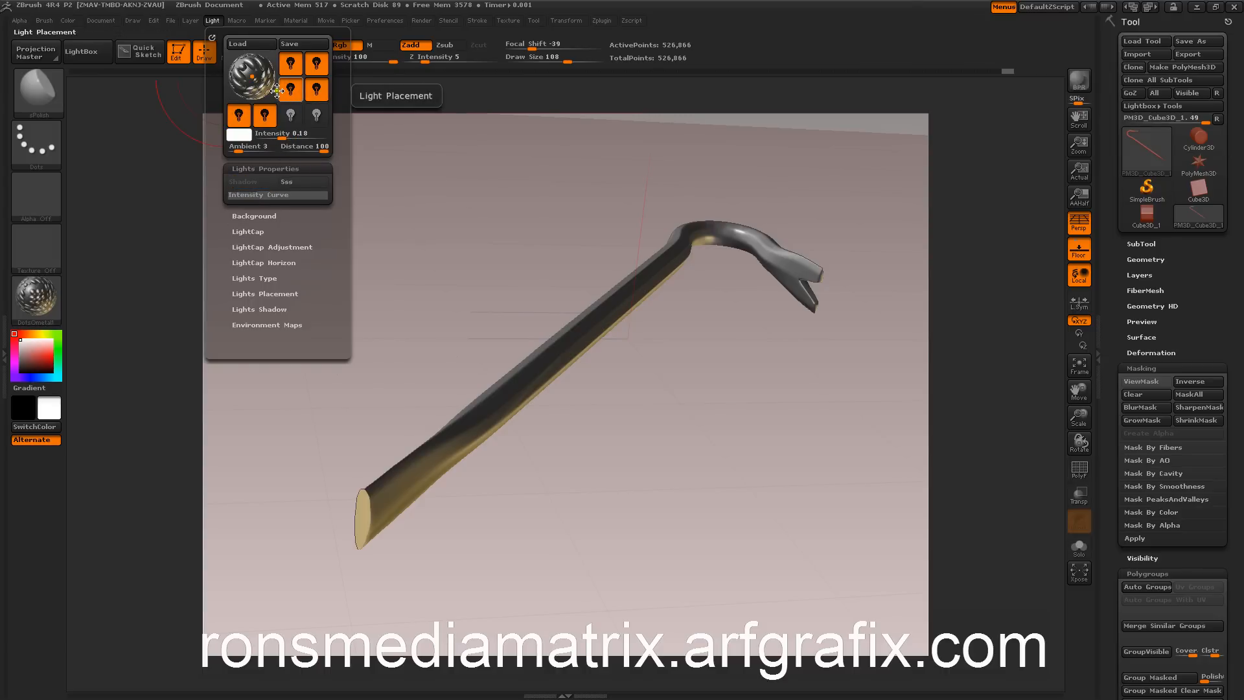
left_click_drag(245, 148, 250, 148)
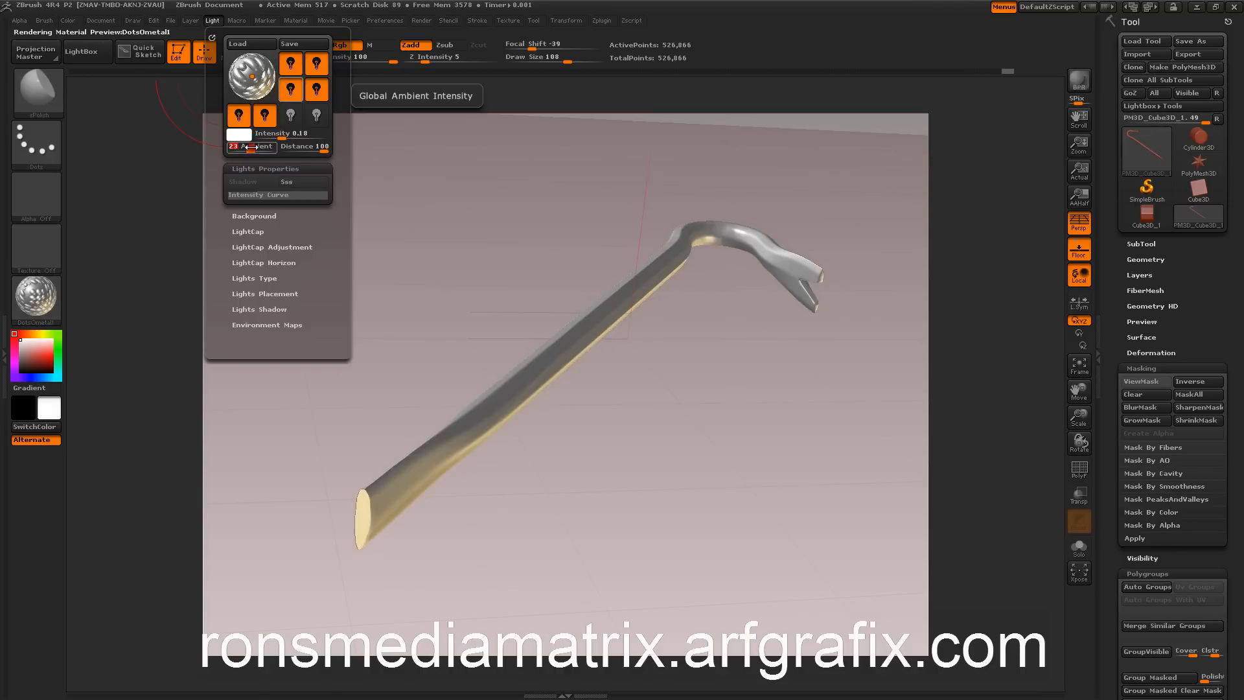
mouse_move(253, 102)
left_mouse_down()
mouse_move(254, 81)
mouse_move(245, 86)
left_mouse_up()
left_click(307, 66)
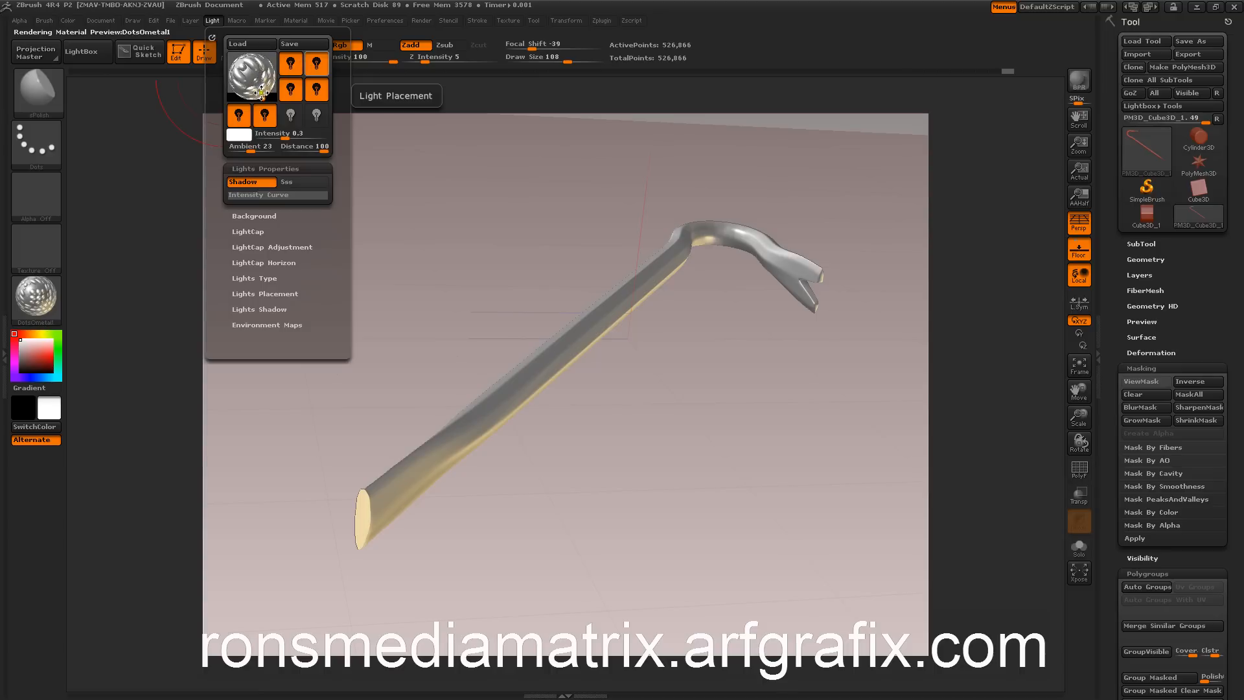
left_click_drag(249, 88, 272, 104)
left_click(312, 88)
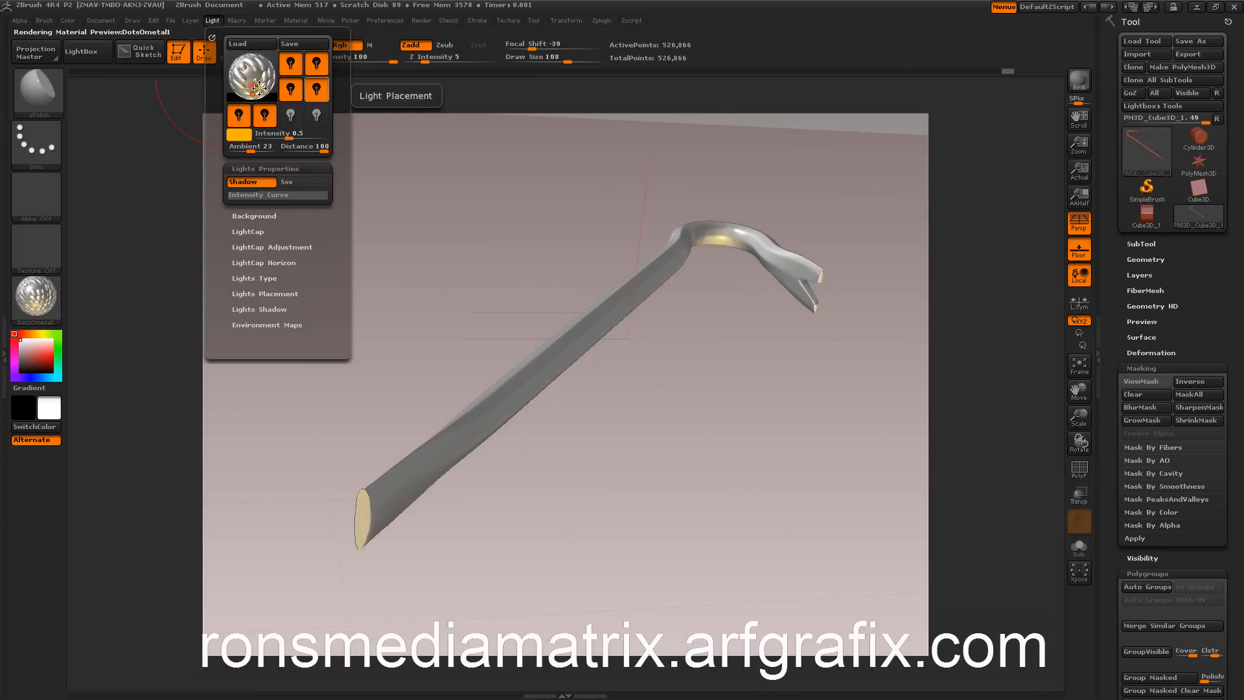
left_click(239, 115)
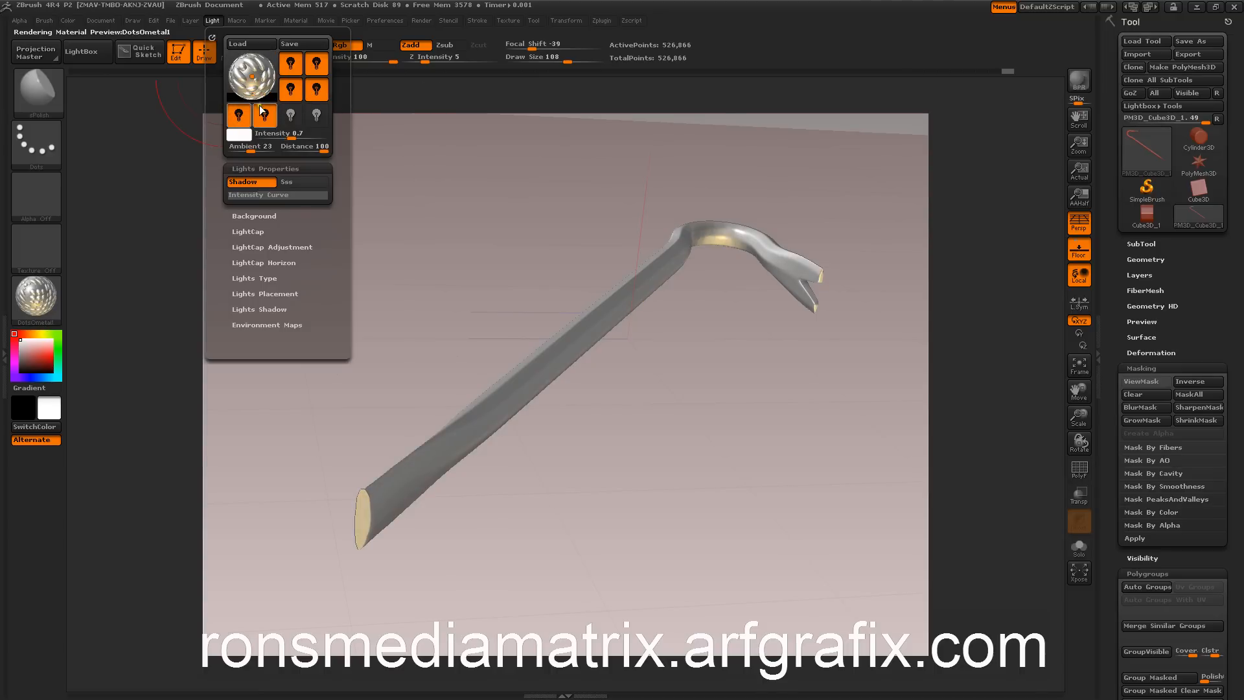
left_click(264, 115)
mouse_move(248, 91)
left_mouse_down()
mouse_move(268, 94)
mouse_move(250, 86)
left_mouse_up()
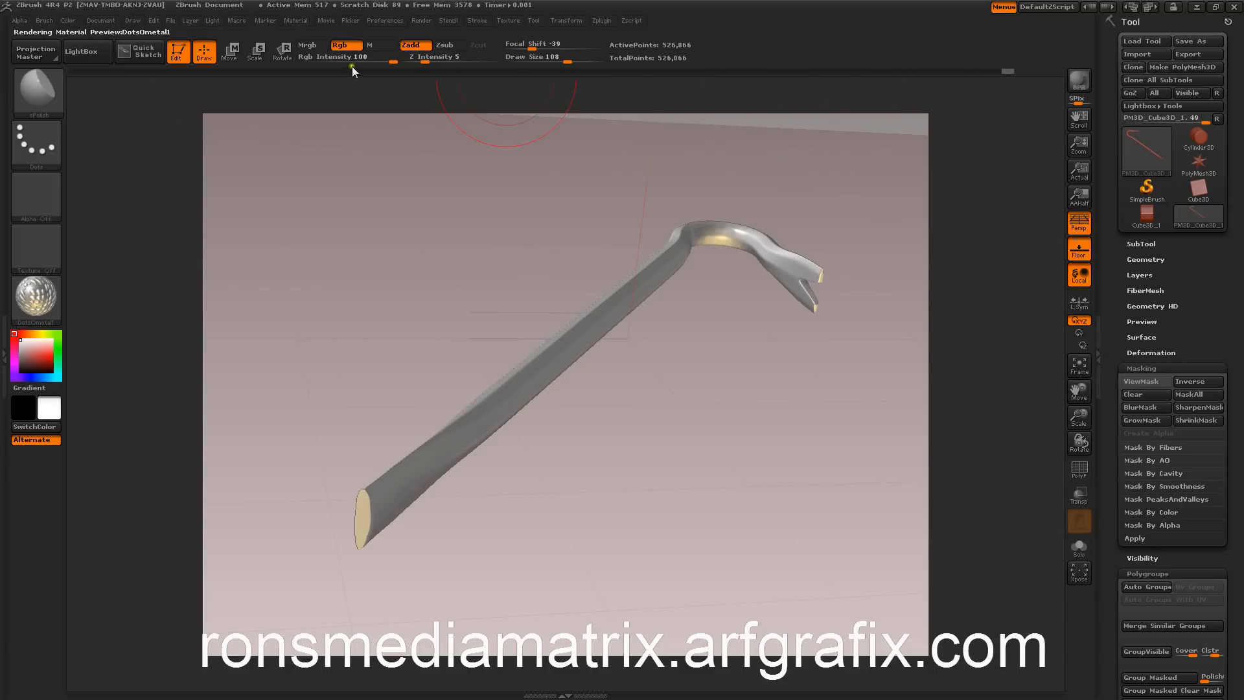
Step: Turn on SoftZ and SoftRGB in the render properties and raise Global Specular to 8
left_click(421, 22)
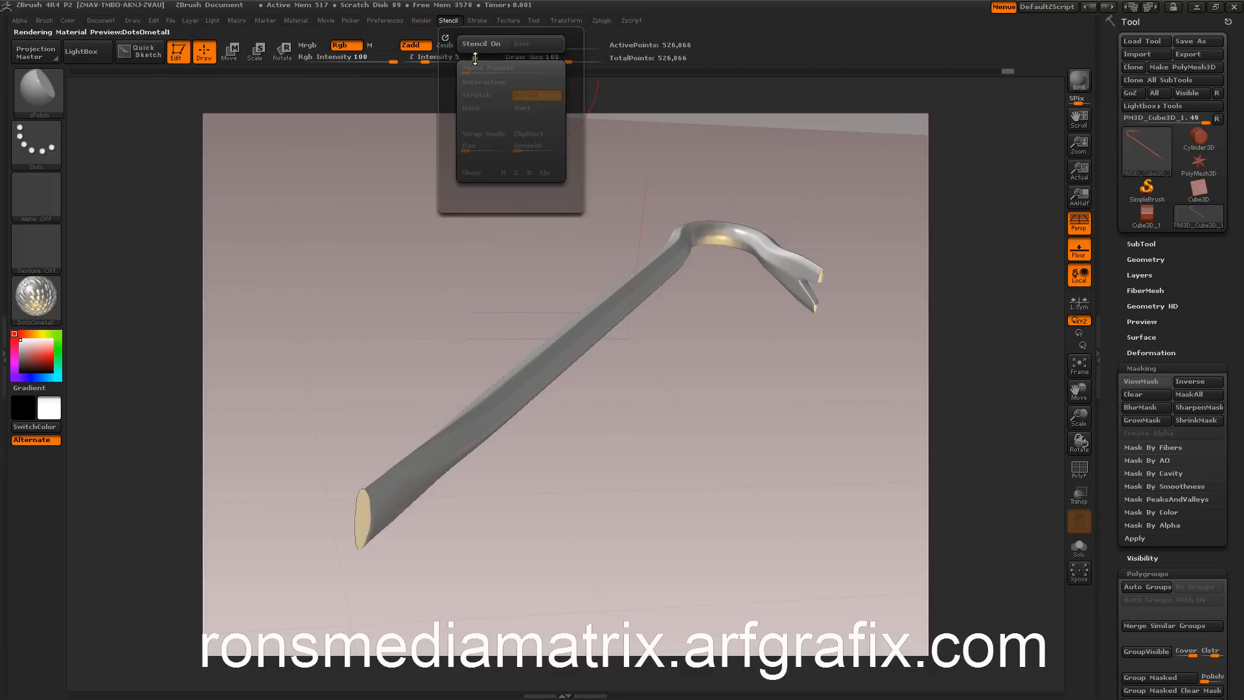
left_click(421, 22)
left_click(421, 22)
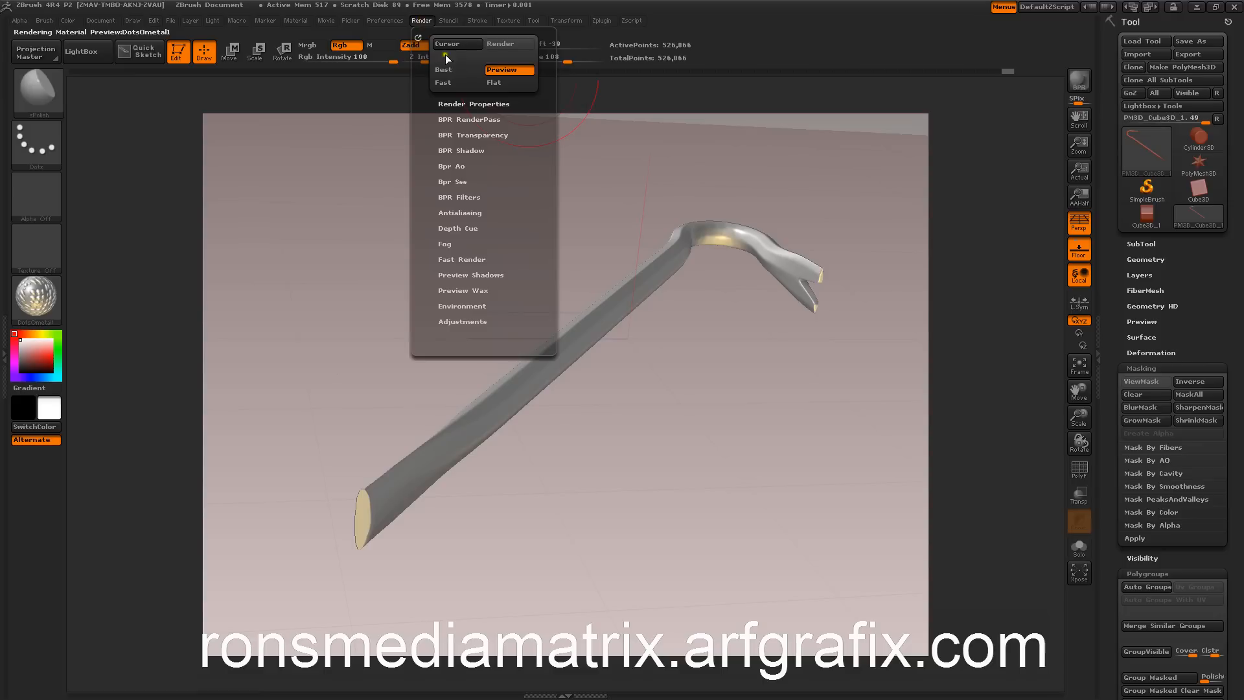
left_click(447, 104)
left_click(456, 132)
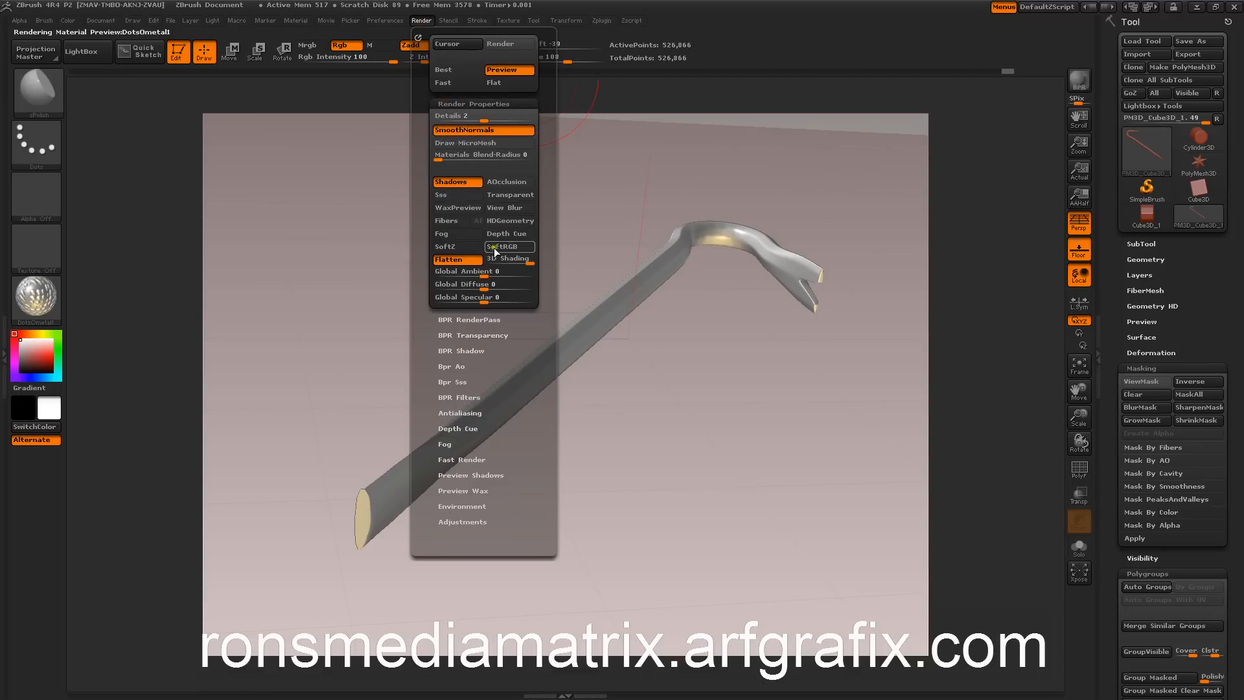
left_click(493, 248)
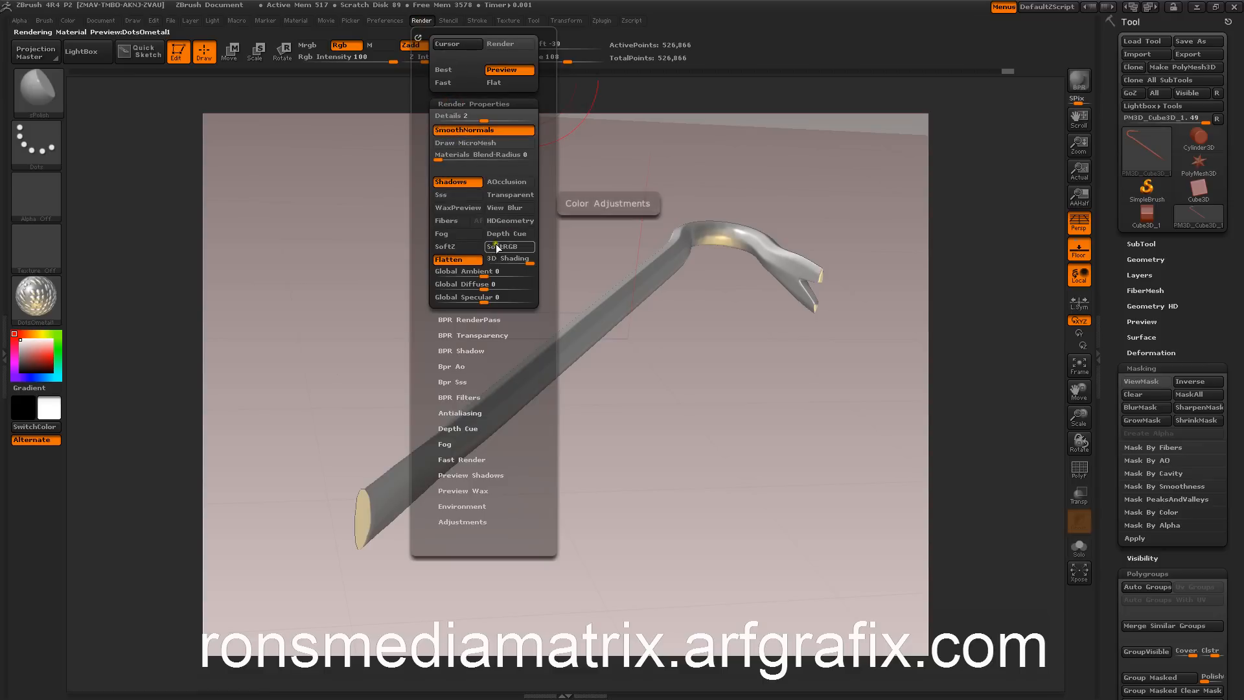
left_click(445, 248)
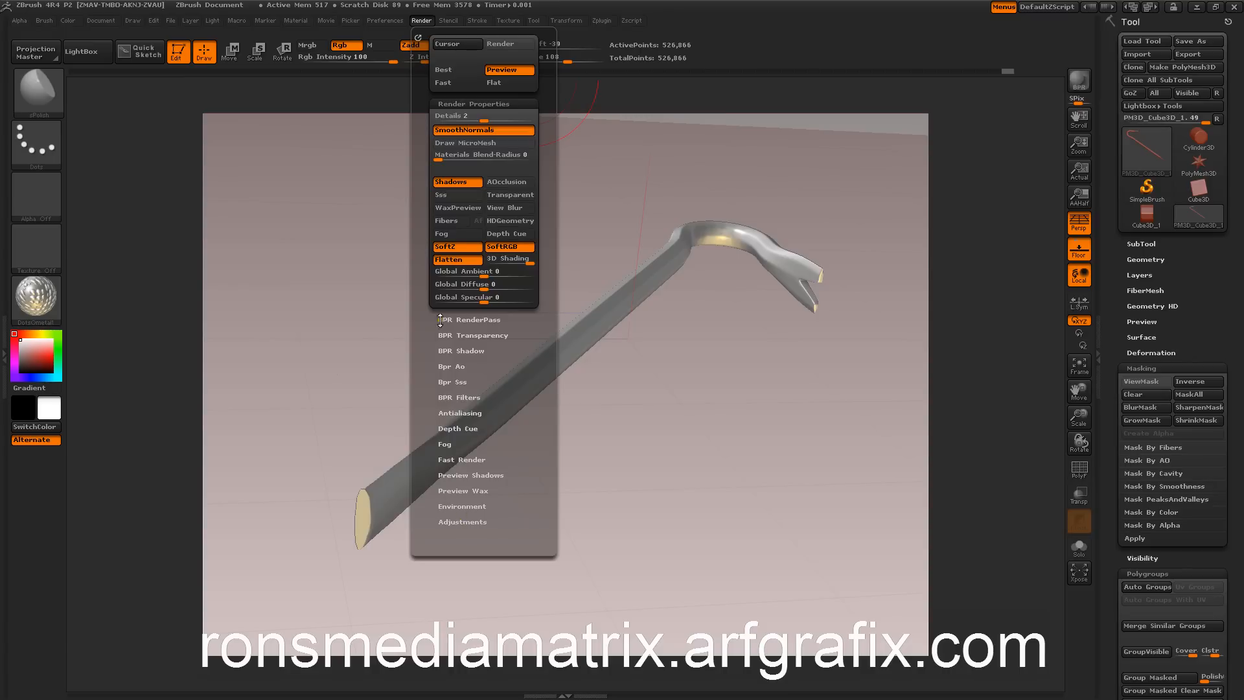
mouse_move(474, 300)
left_mouse_down()
mouse_move(505, 298)
mouse_move(493, 300)
left_mouse_up()
Step: Lower the floor strength and increase the blur in the BPR shadow settings
left_click(458, 352)
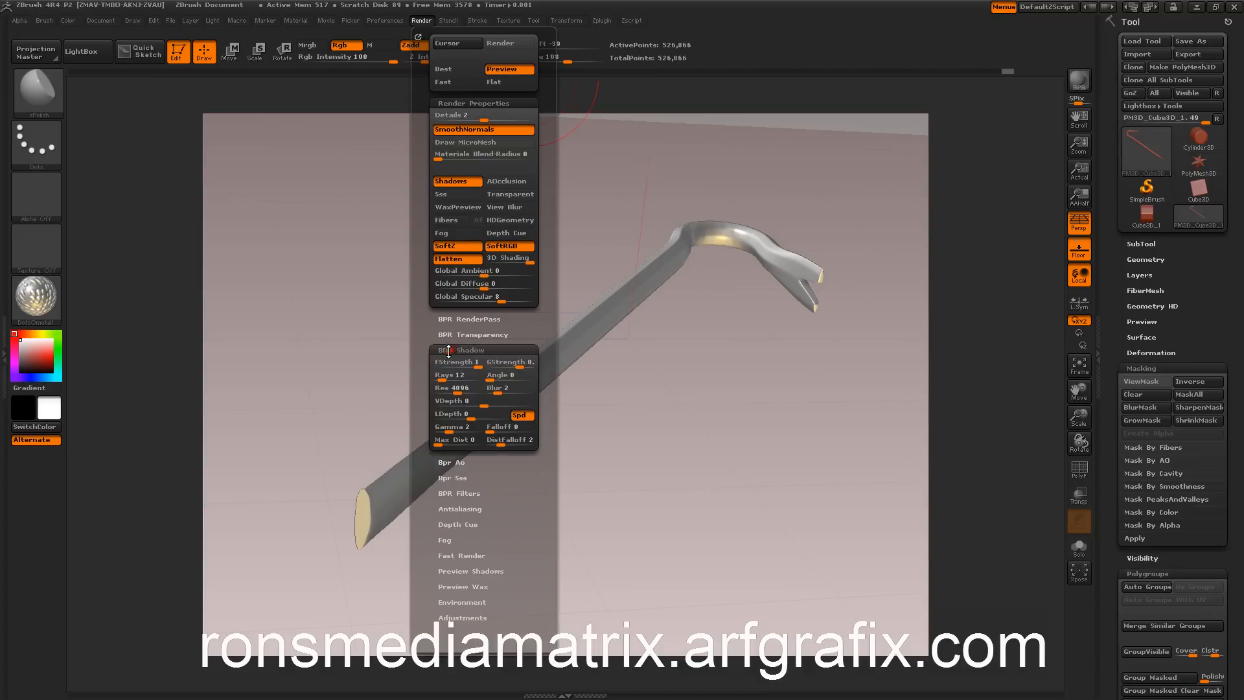
left_click_drag(466, 367, 461, 366)
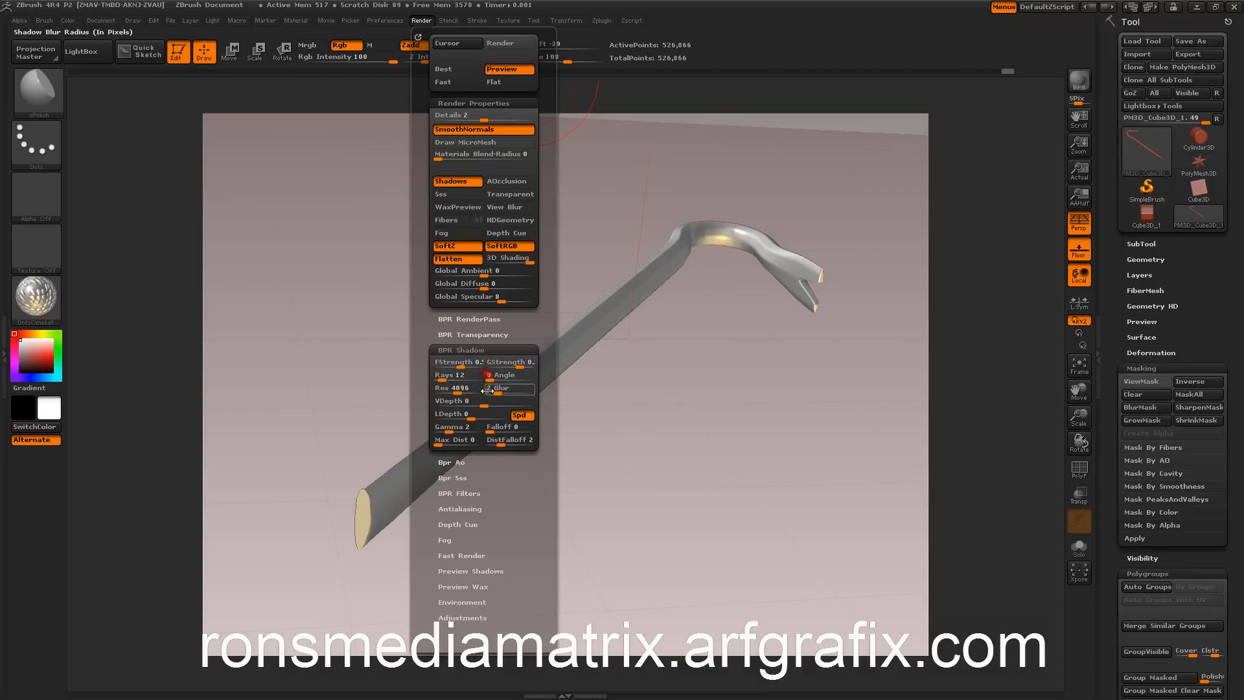
left_click_drag(491, 388, 513, 388)
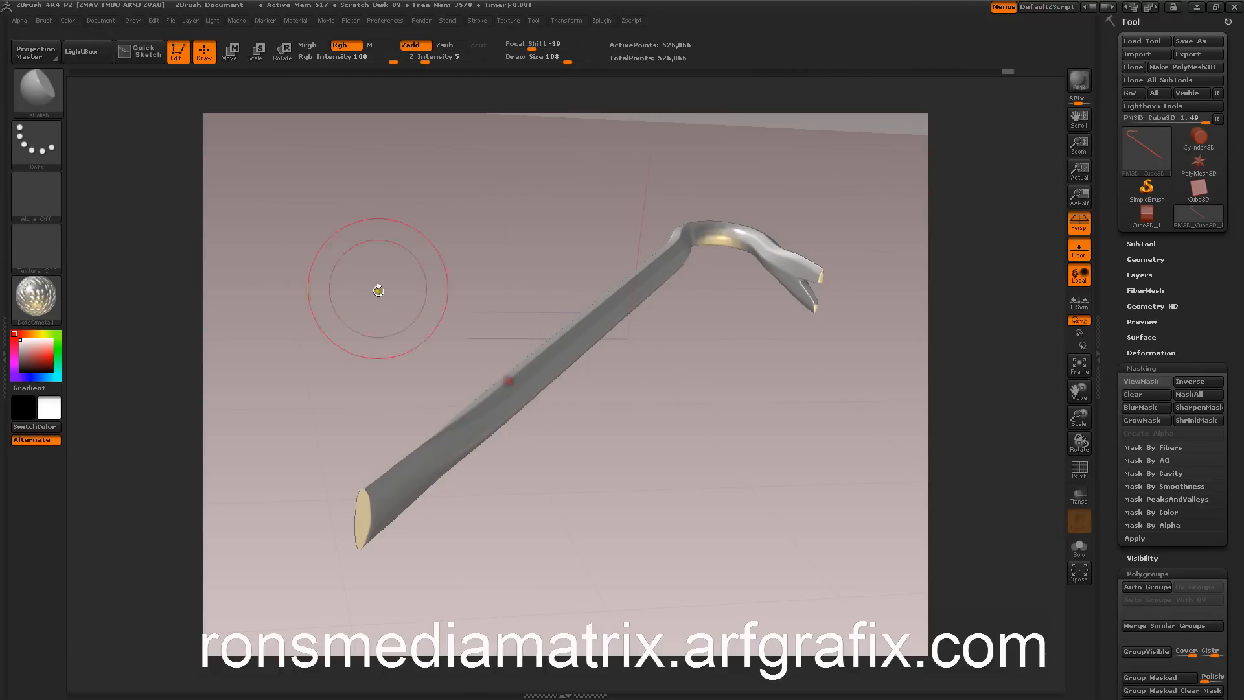